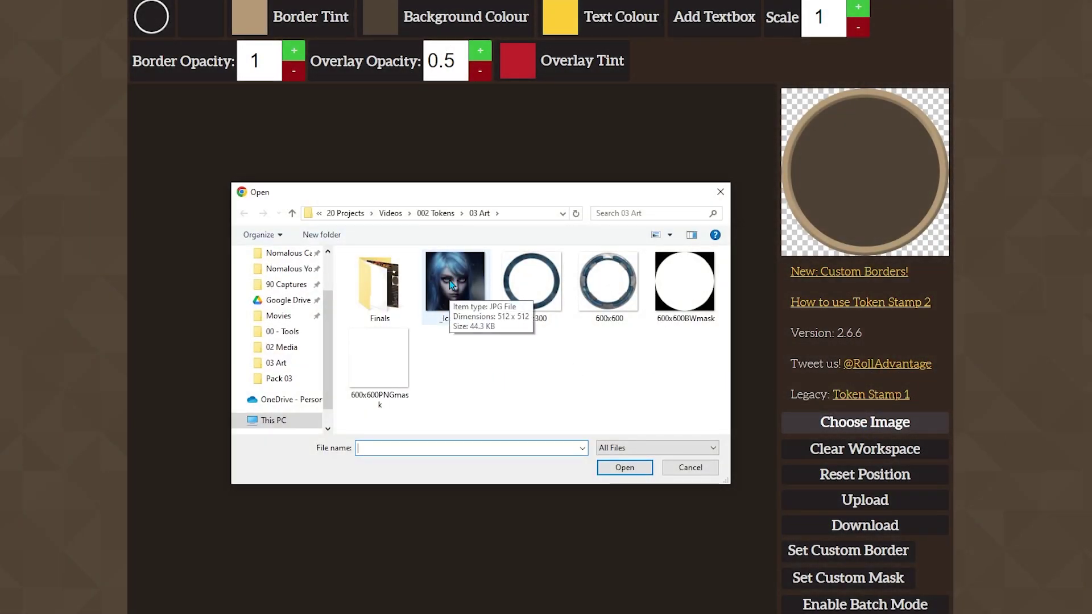
Step: Load the blue-haired portrait JPG from the 03 Art folder into the token workspace
double_click(450, 285)
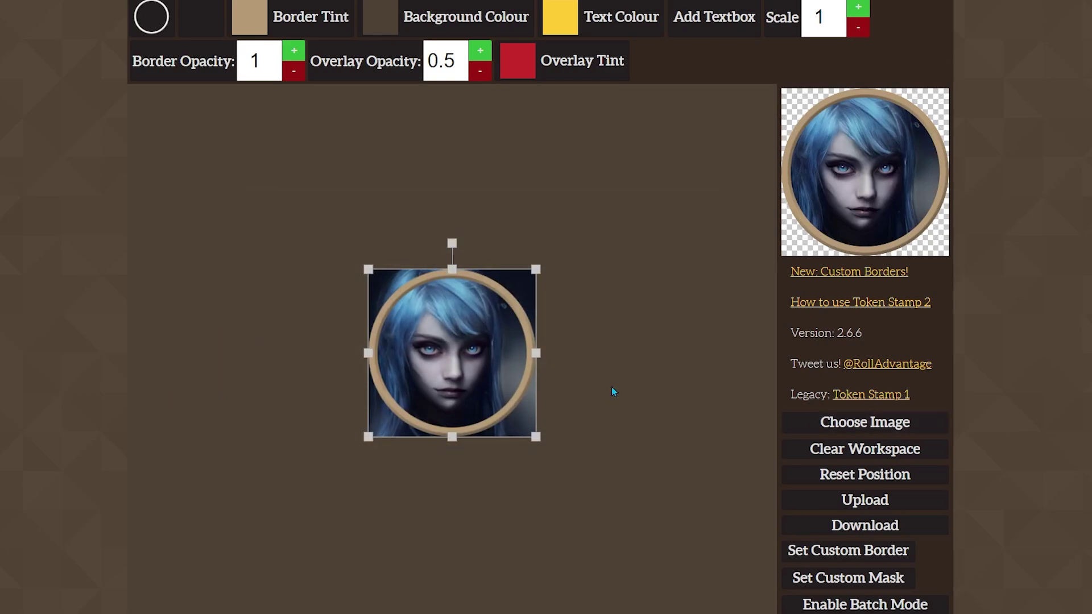
click(638, 423)
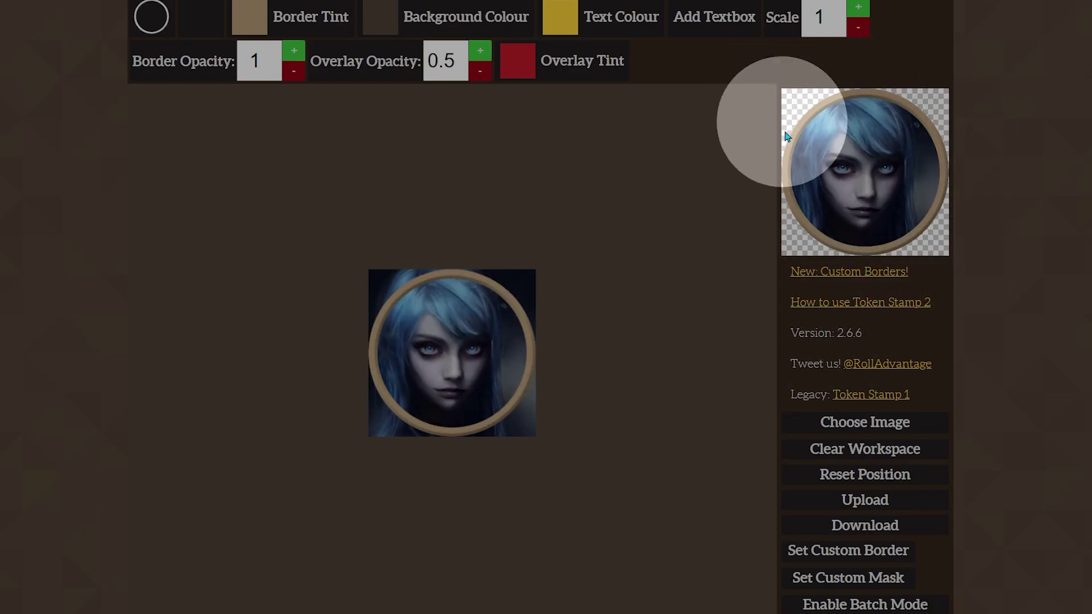
Step: Tilt the portrait slightly counterclockwise and nudge it within the circular border
click(533, 271)
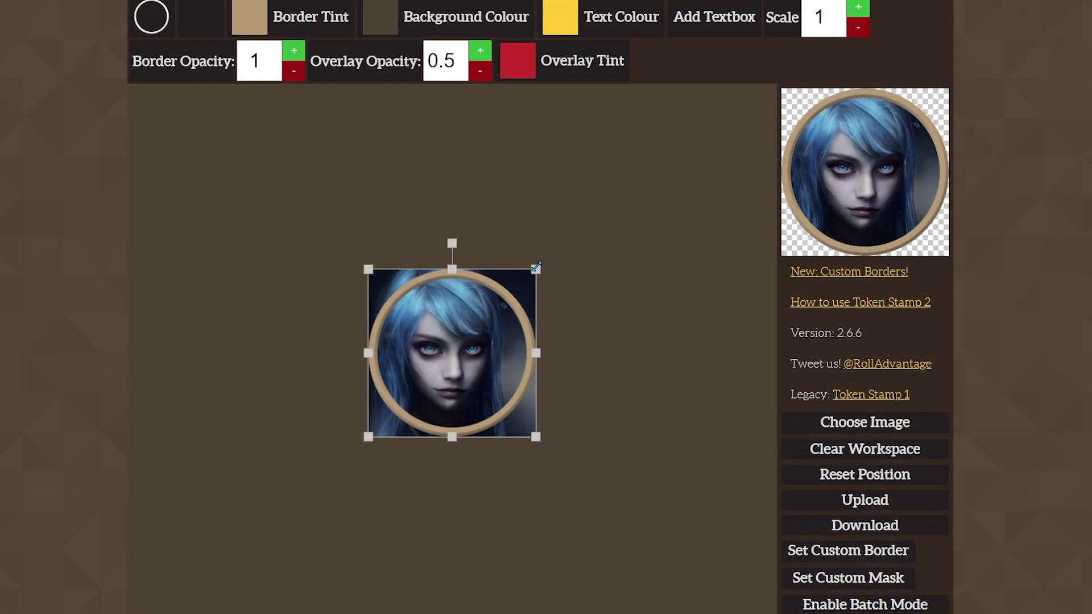
mouse_move(452, 243)
mouse_down()
mouse_move(419, 241)
mouse_move(462, 242)
mouse_move(447, 253)
mouse_up()
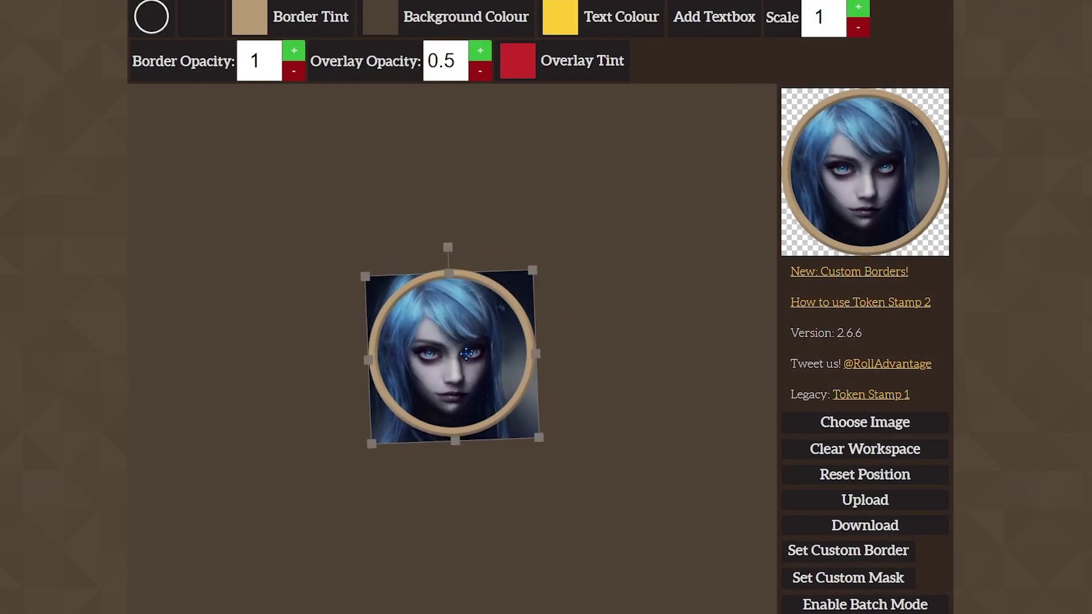
mouse_move(463, 345)
mouse_down()
mouse_move(470, 409)
mouse_move(461, 291)
mouse_move(469, 346)
mouse_up()
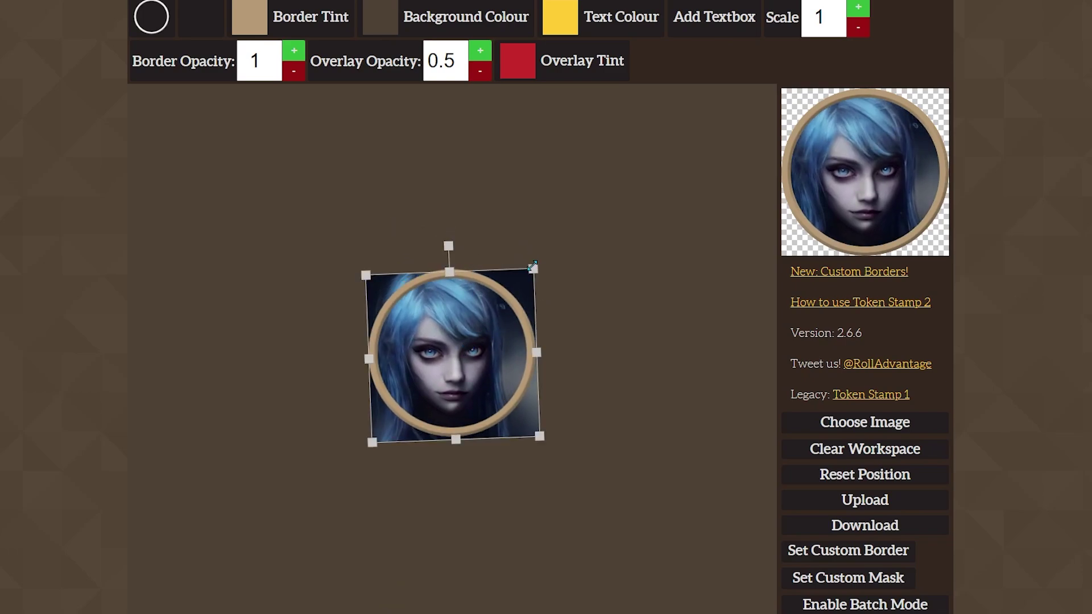
Step: Enlarge the portrait well beyond the ring, scale it back down to roughly the ring's size, and recentre it upright
drag(532, 266, 893, 114)
drag(448, 335, 421, 551)
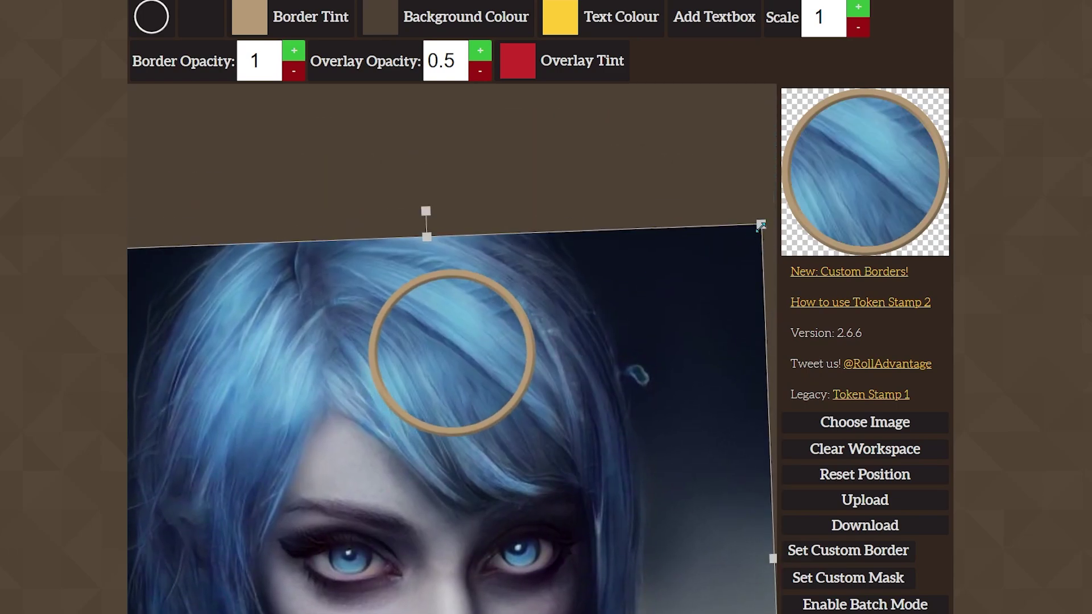
drag(760, 225, 552, 297)
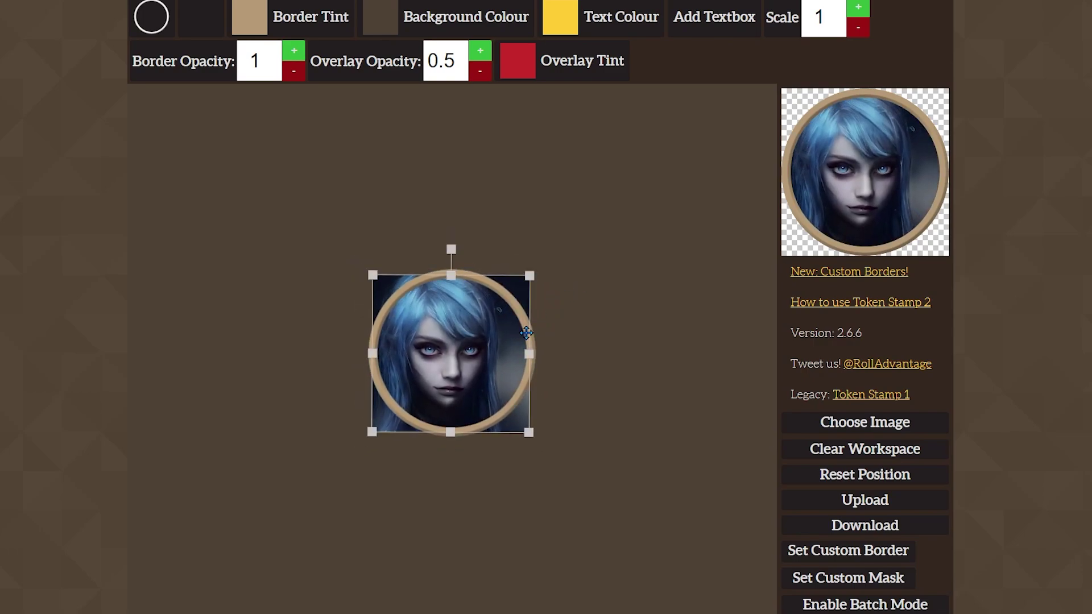
drag(524, 333, 528, 333)
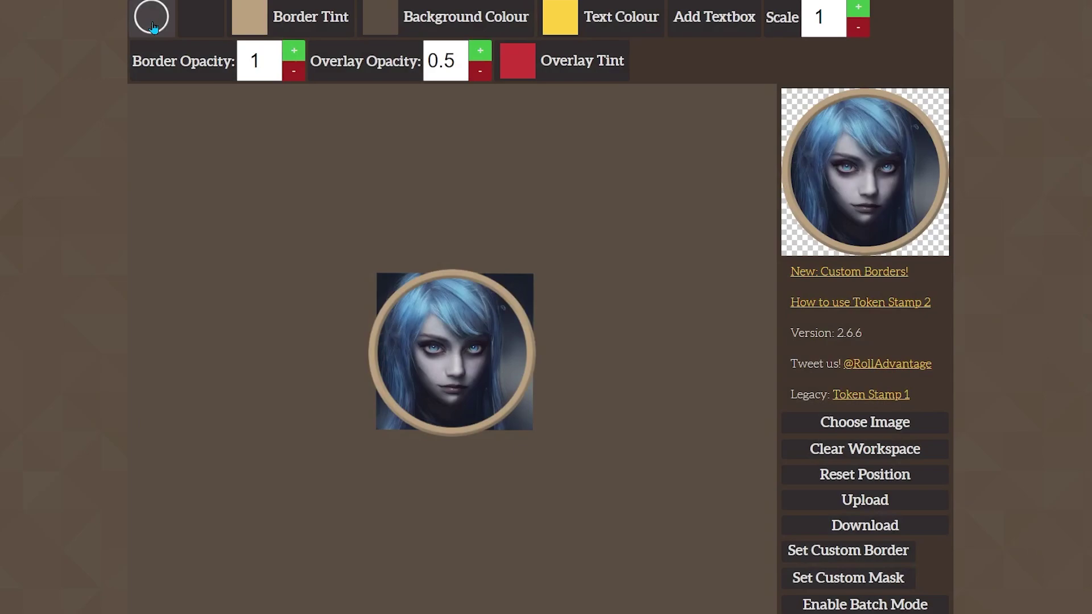
Step: Remove the token's border and try scaling the borderless portrait up and down while repositioning it
click(152, 26)
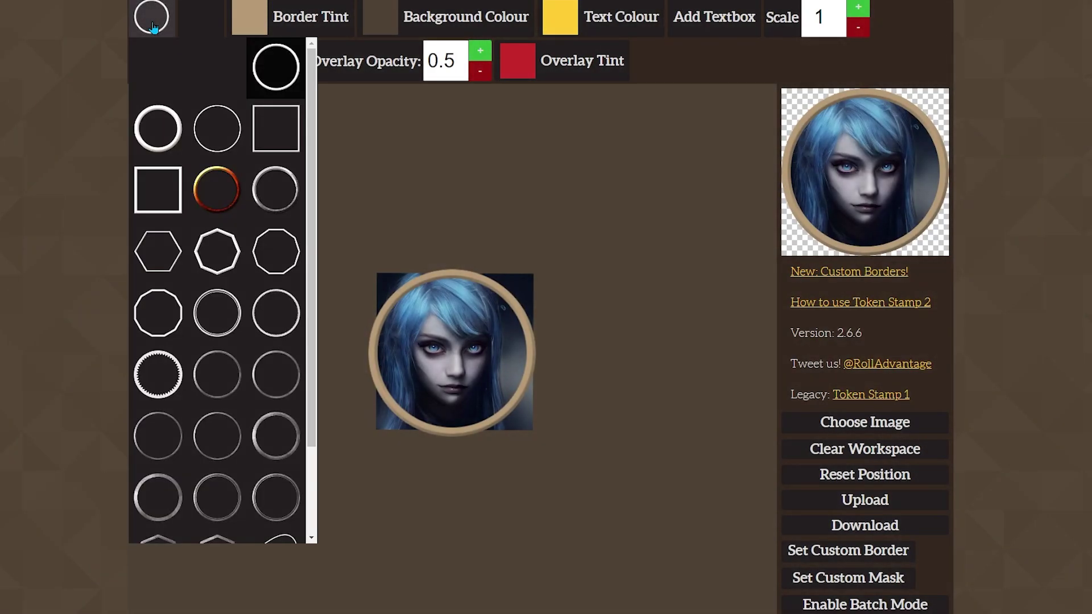
click(163, 68)
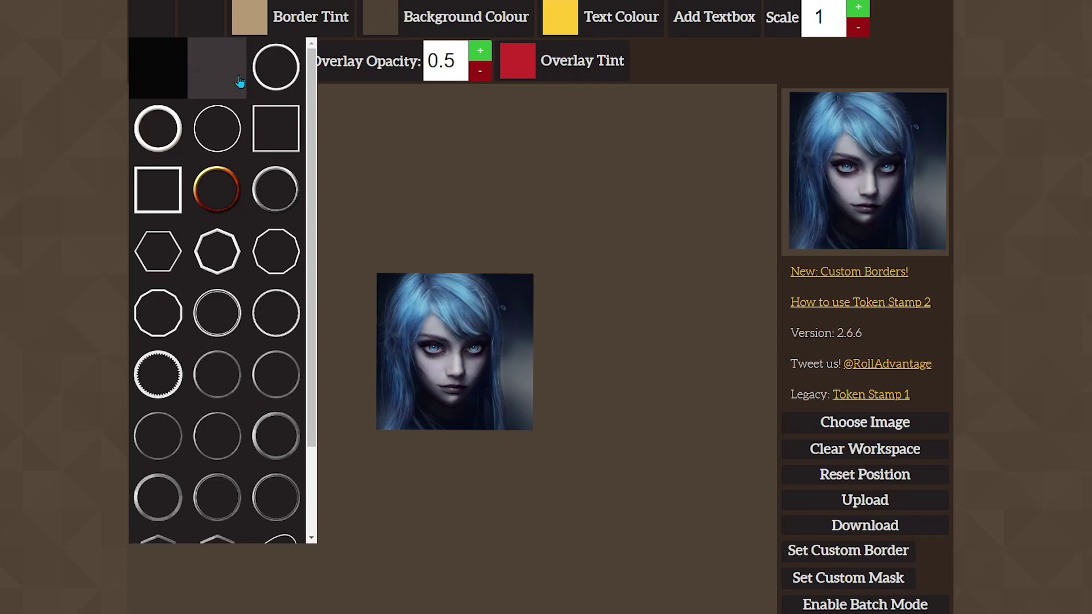
click(526, 281)
scroll(619, 273, up, 5)
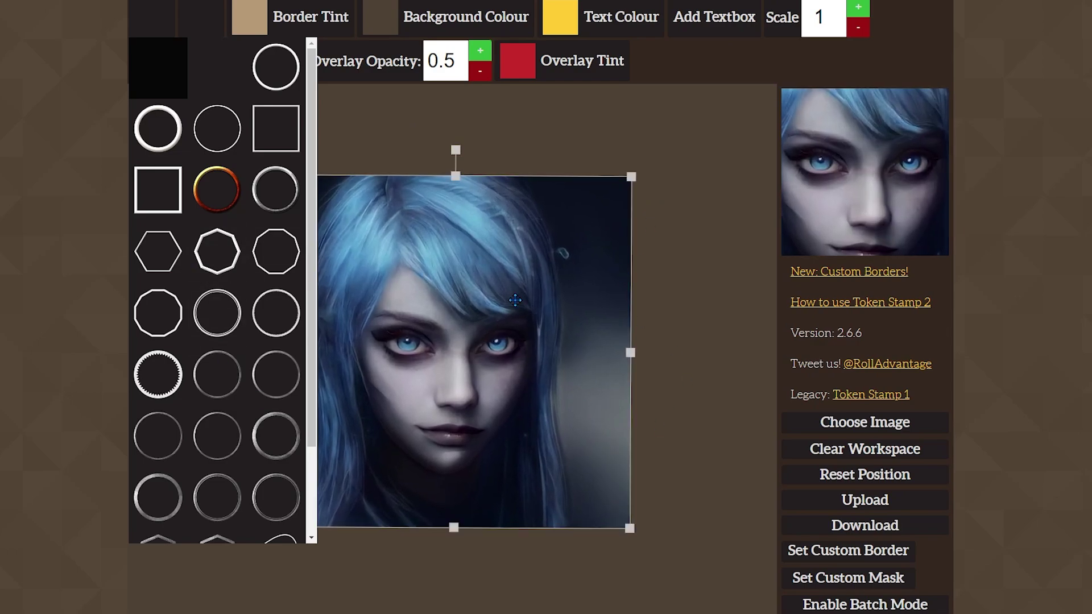
drag(467, 344, 465, 314)
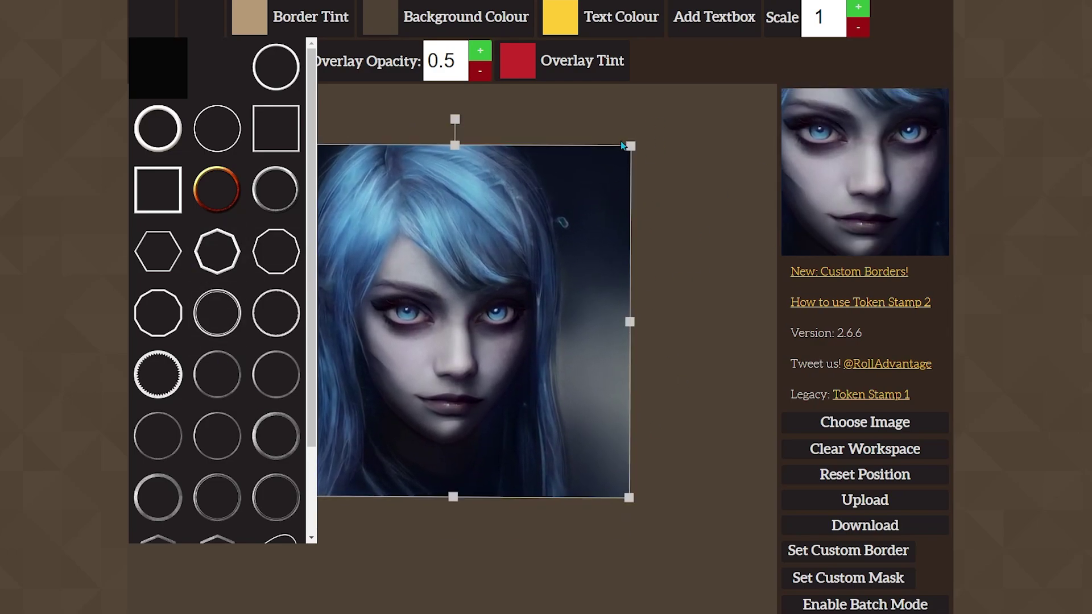
scroll(621, 146, down, 5)
drag(453, 321, 453, 339)
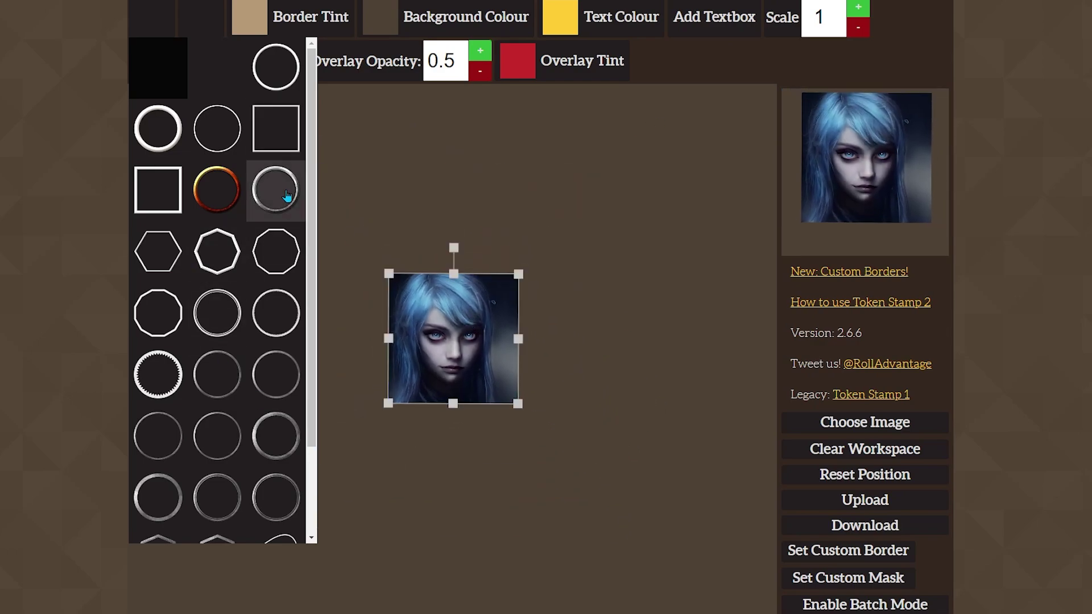
Step: Try several border styles on the token, including the serrated ring, the double ring and the bevelled octagon
click(276, 252)
click(157, 374)
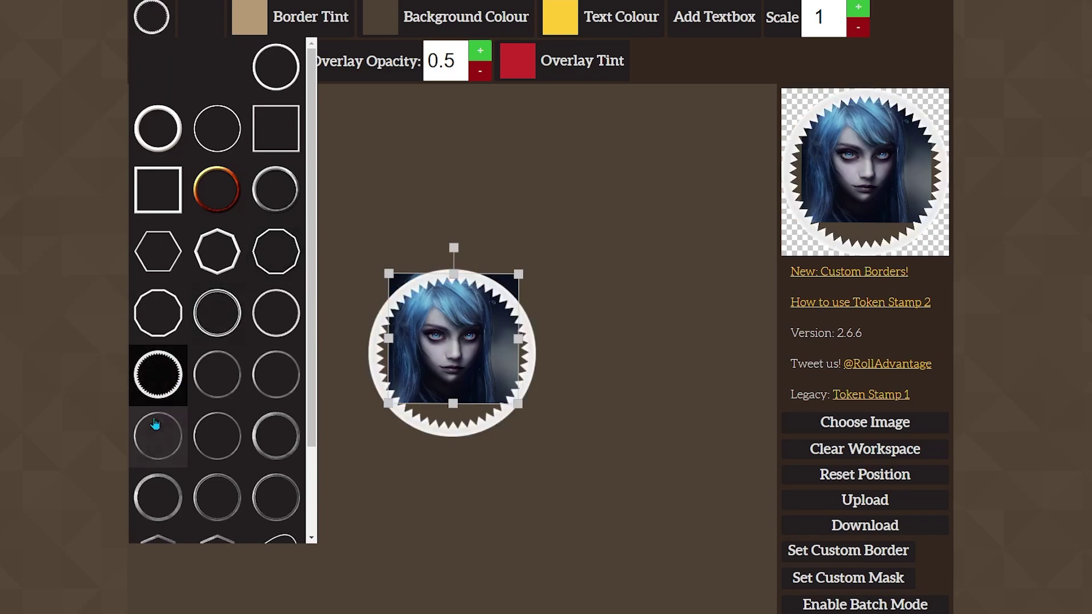
click(264, 455)
click(216, 336)
scroll(206, 447, down, 2)
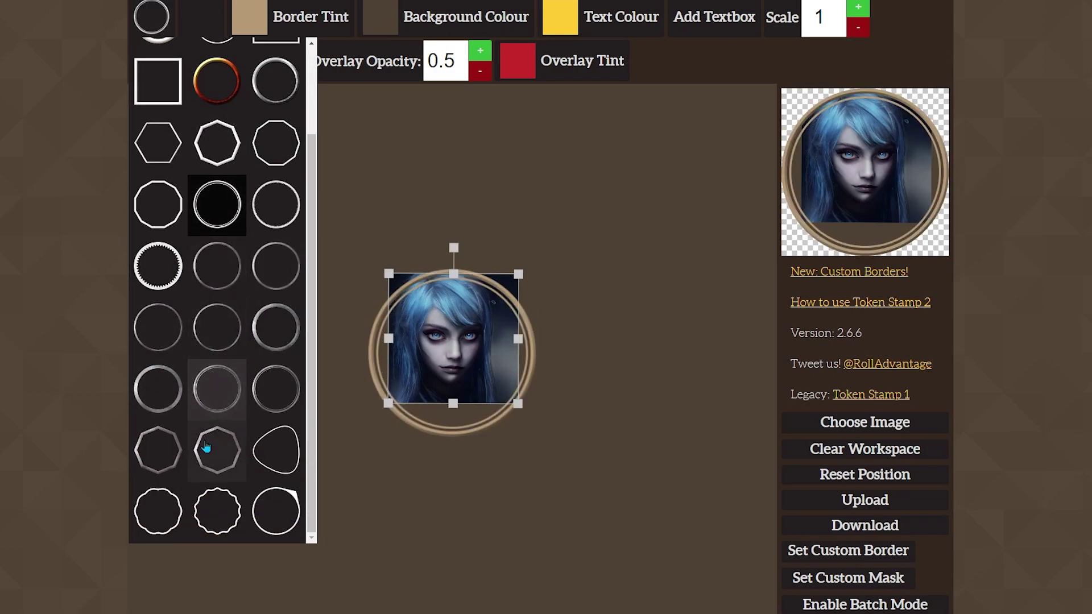
click(205, 447)
scroll(151, 434, up, 2)
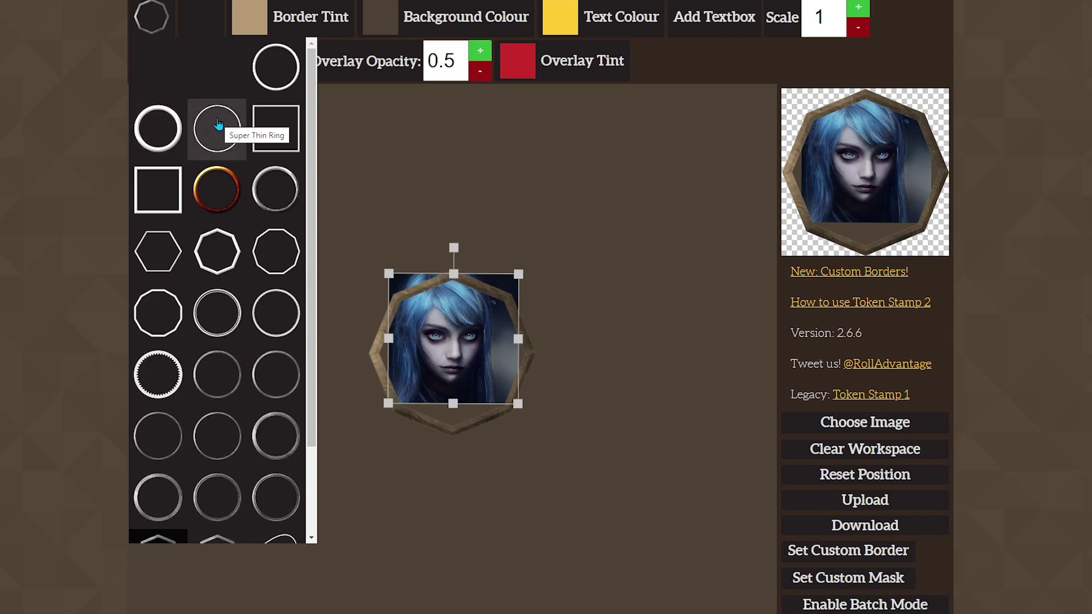
Step: Apply the plain round ring border and enlarge and centre the portrait so it fills the ring
click(269, 85)
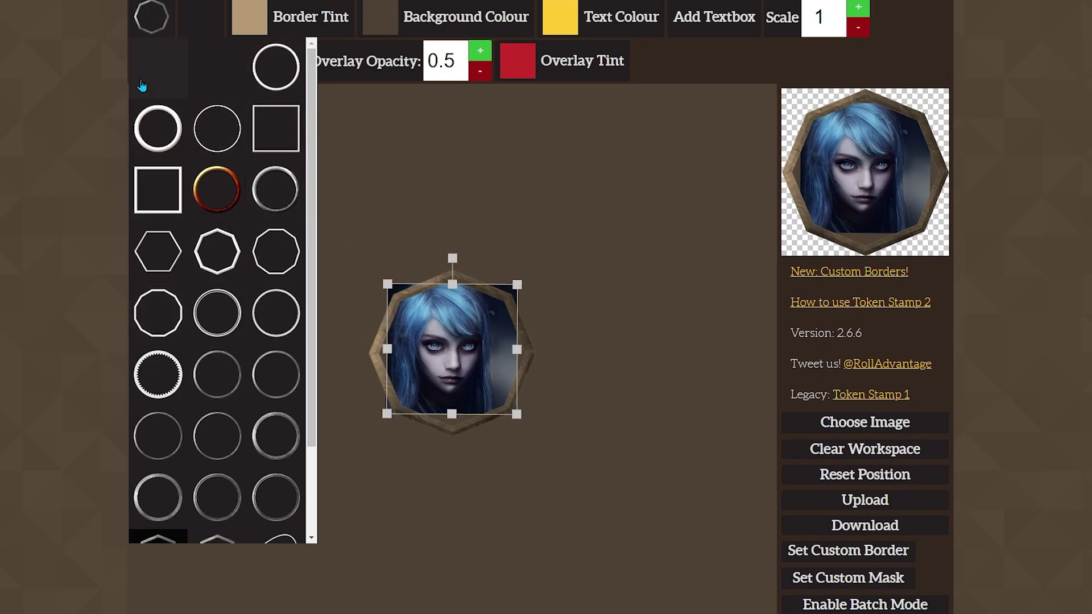
click(275, 66)
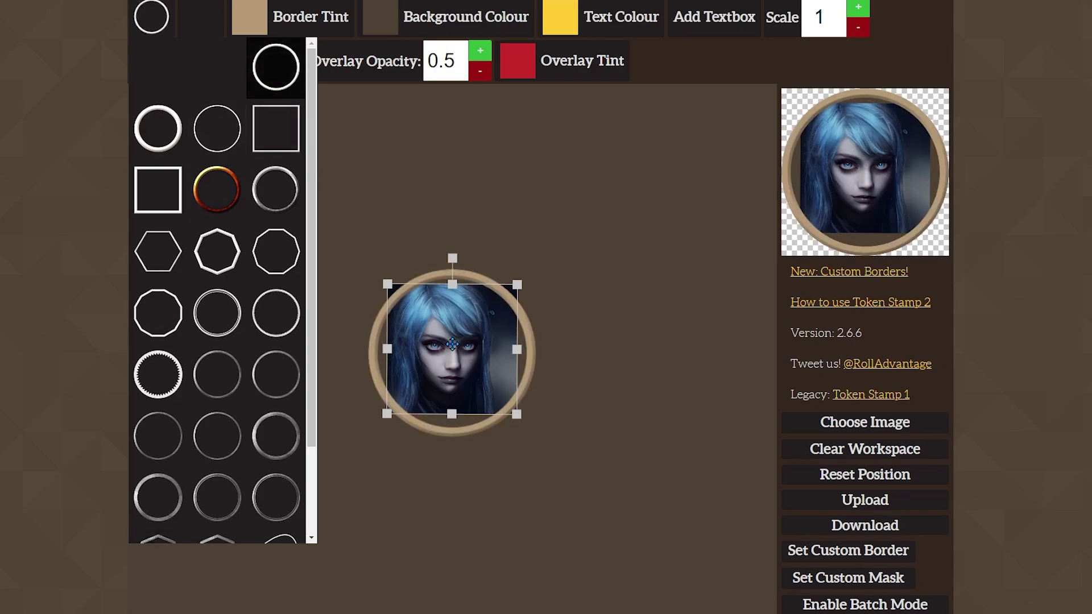
drag(452, 344, 448, 349)
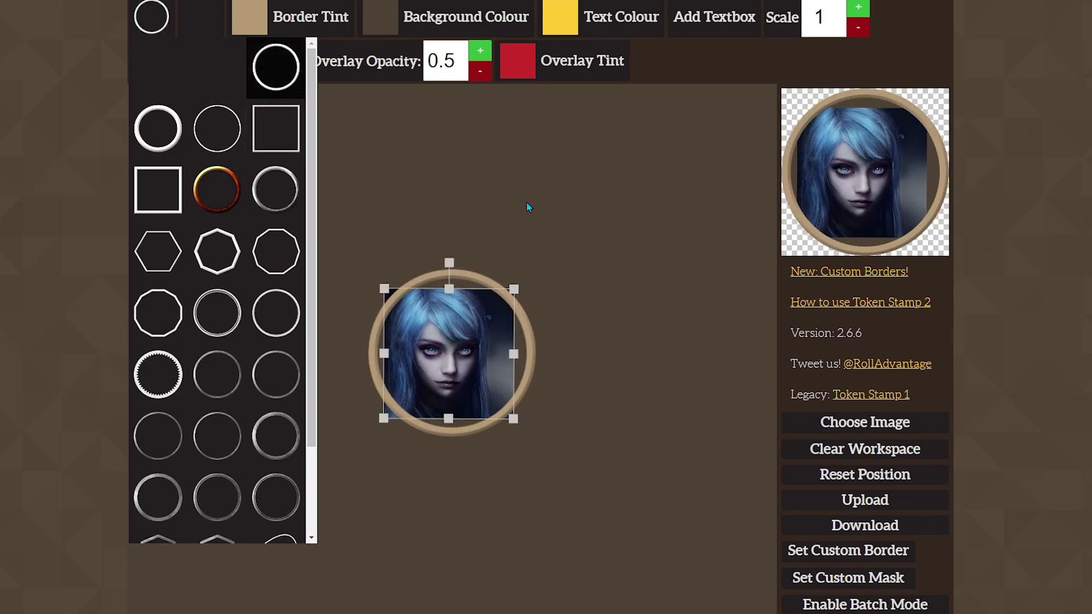
drag(500, 303, 531, 277)
drag(492, 332, 493, 336)
click(498, 401)
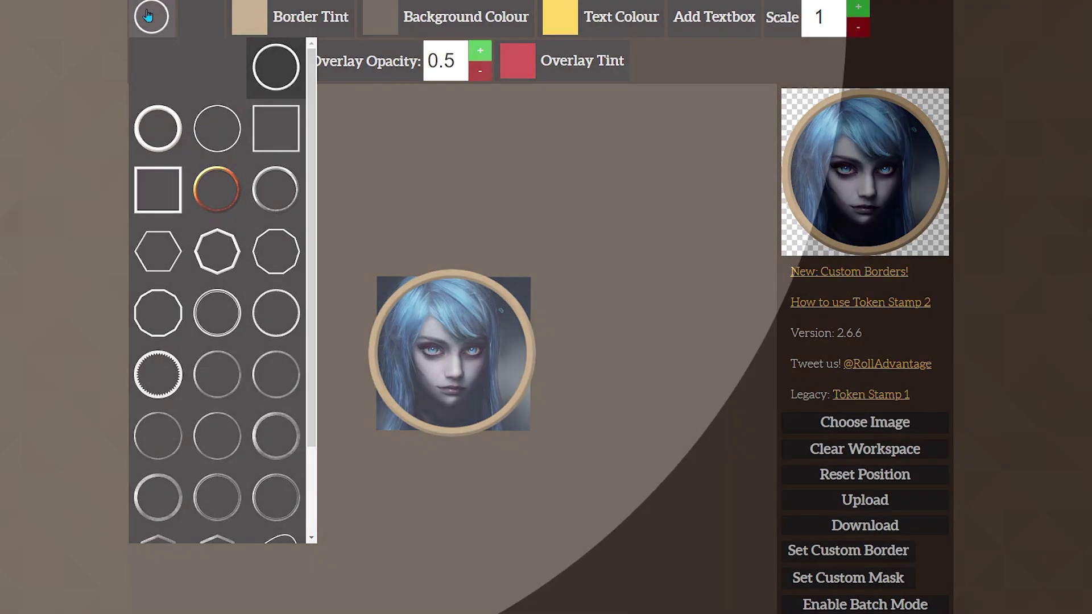
click(150, 17)
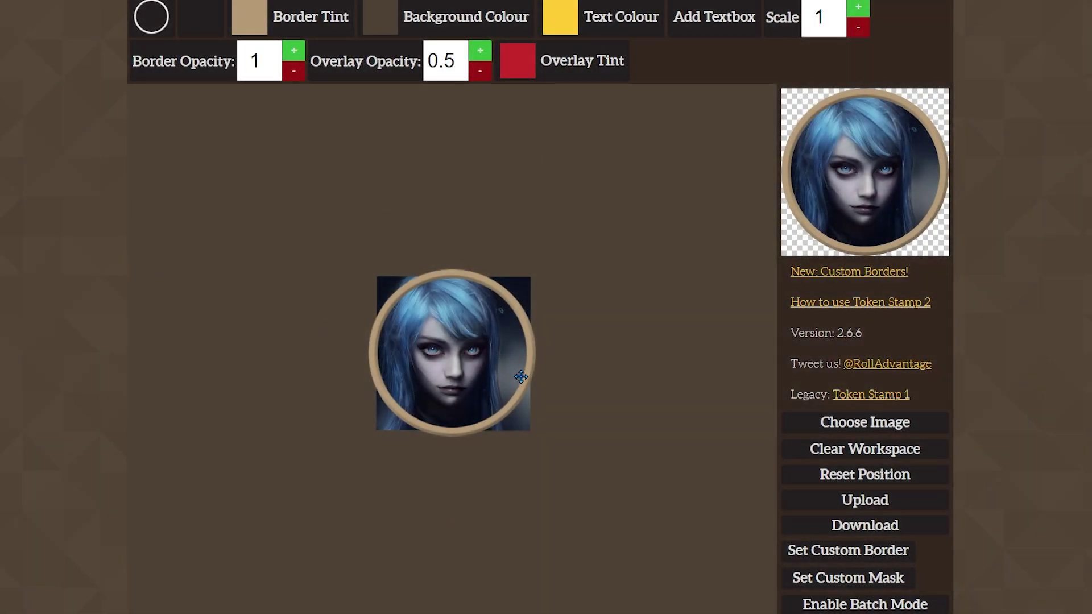
Step: Try each of the overlay gradients on the token and return to no overlay
click(198, 26)
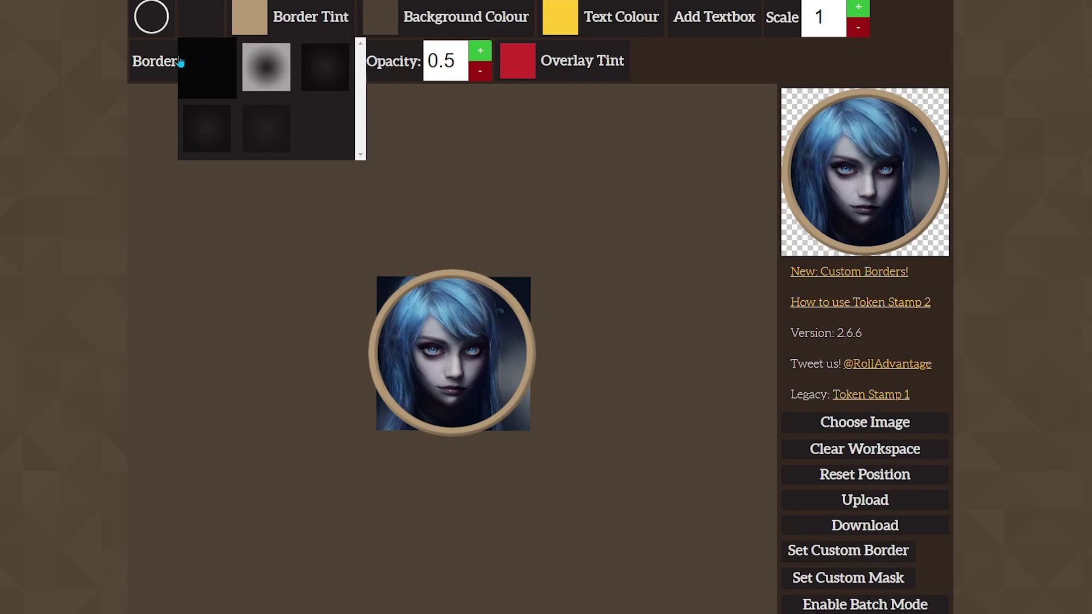
click(273, 79)
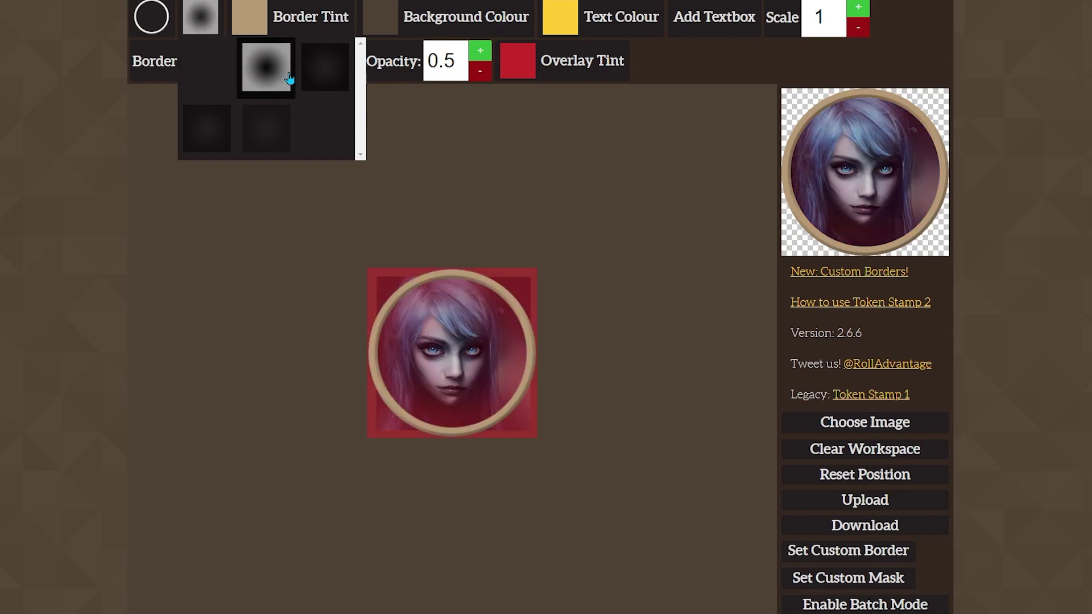
click(312, 76)
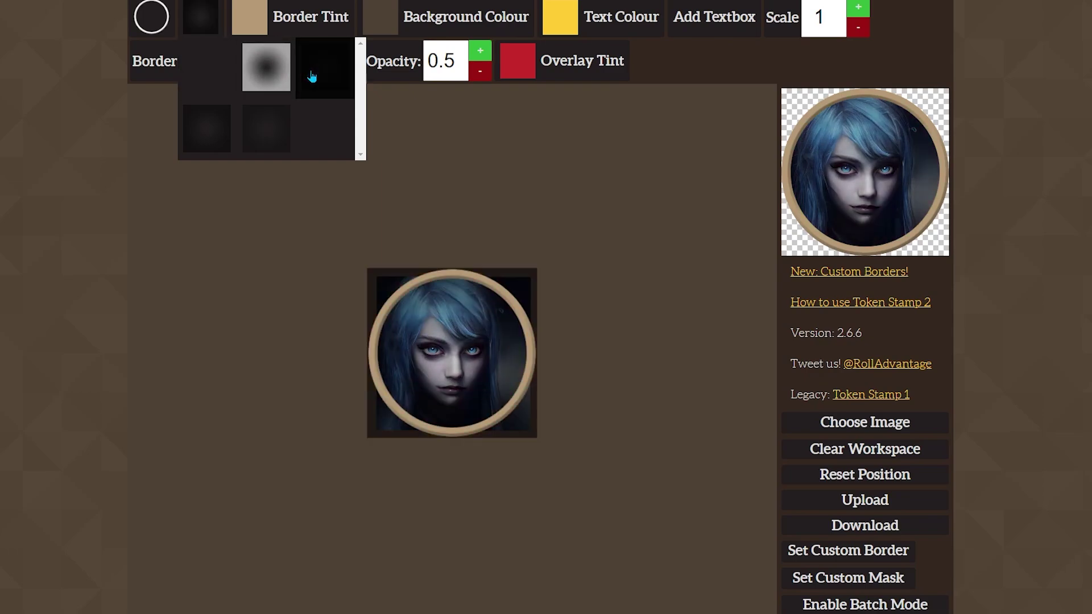
click(278, 141)
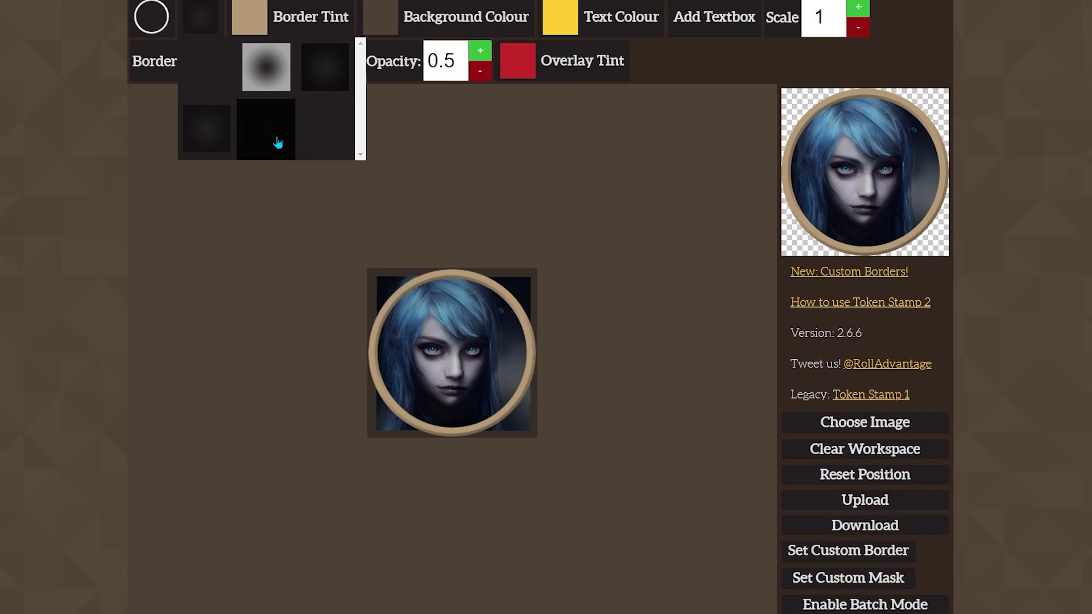
click(226, 151)
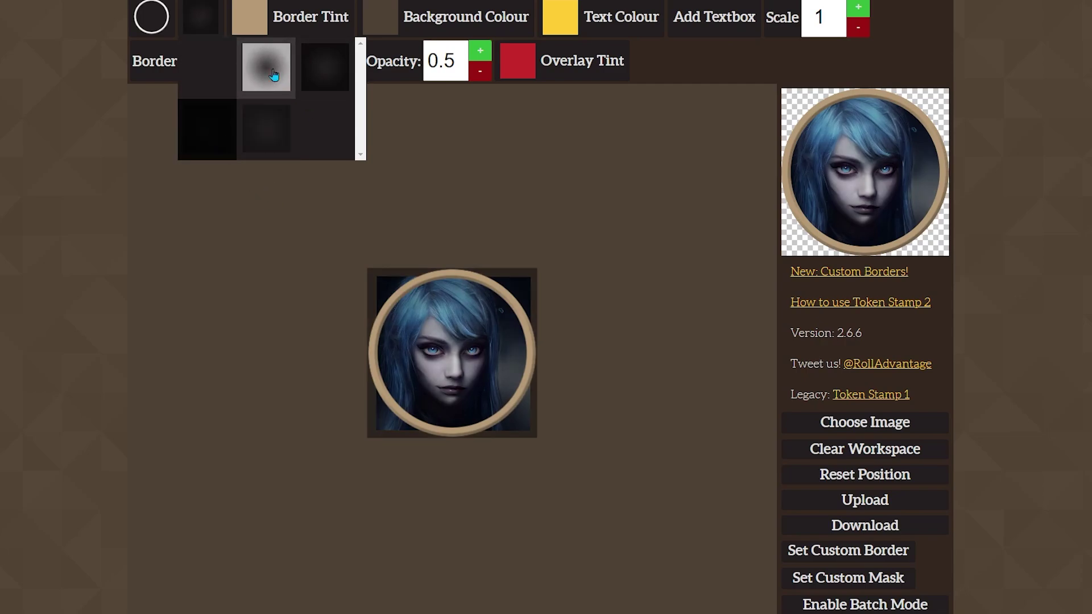
click(212, 76)
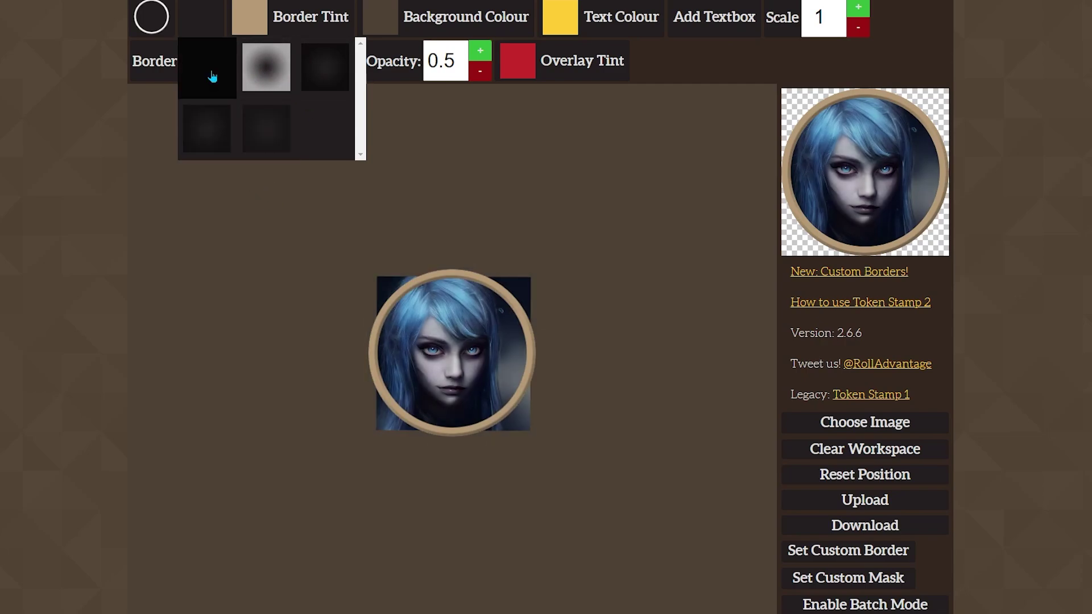
Step: Apply the light radial gradient overlay to the token and set the overlay opacity to 1
click(264, 62)
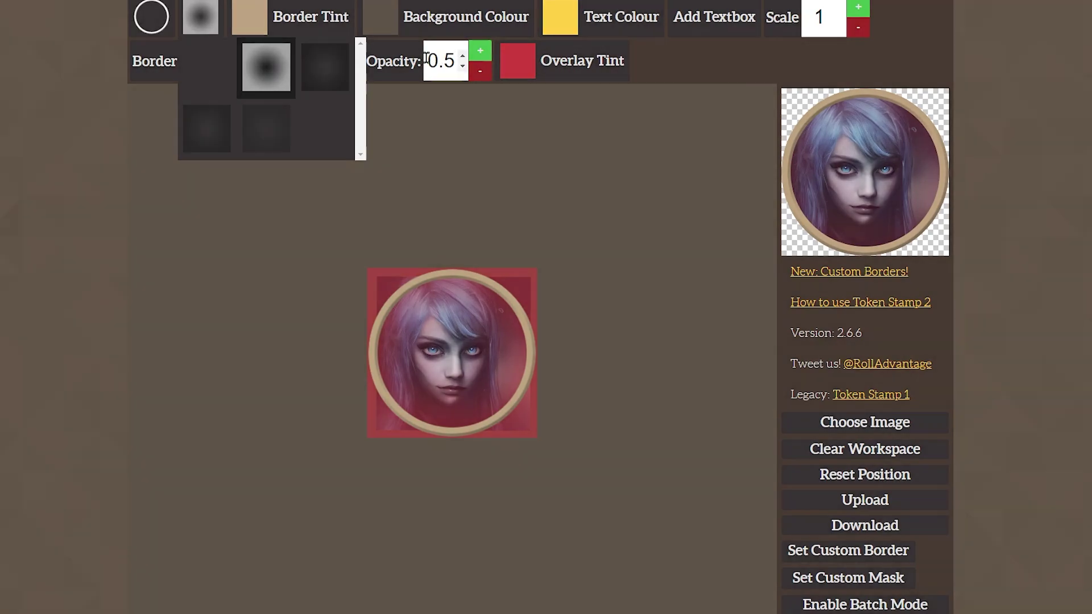
click(510, 64)
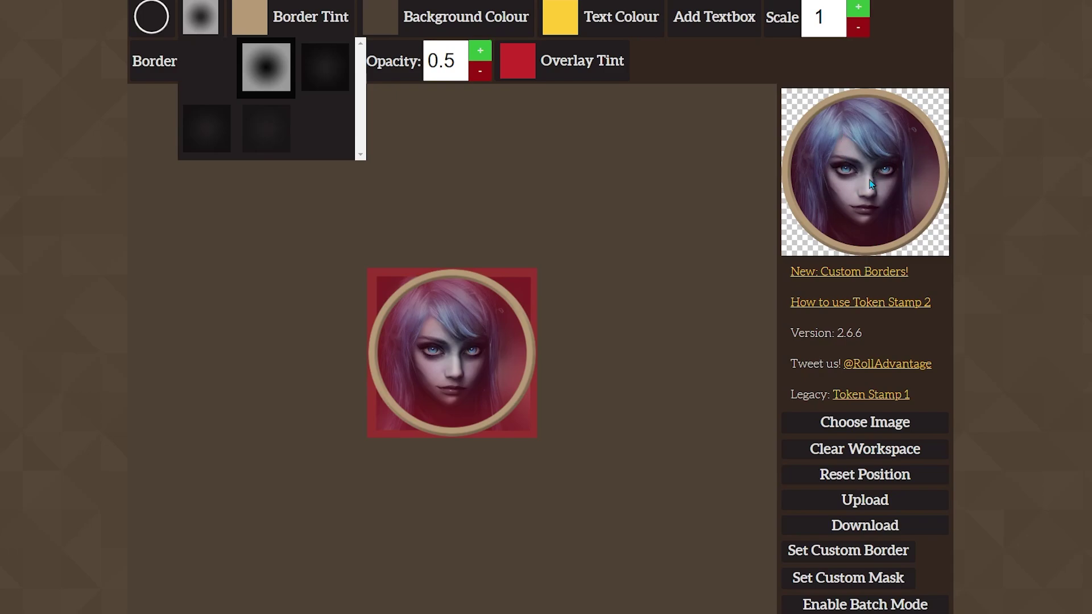
click(479, 51)
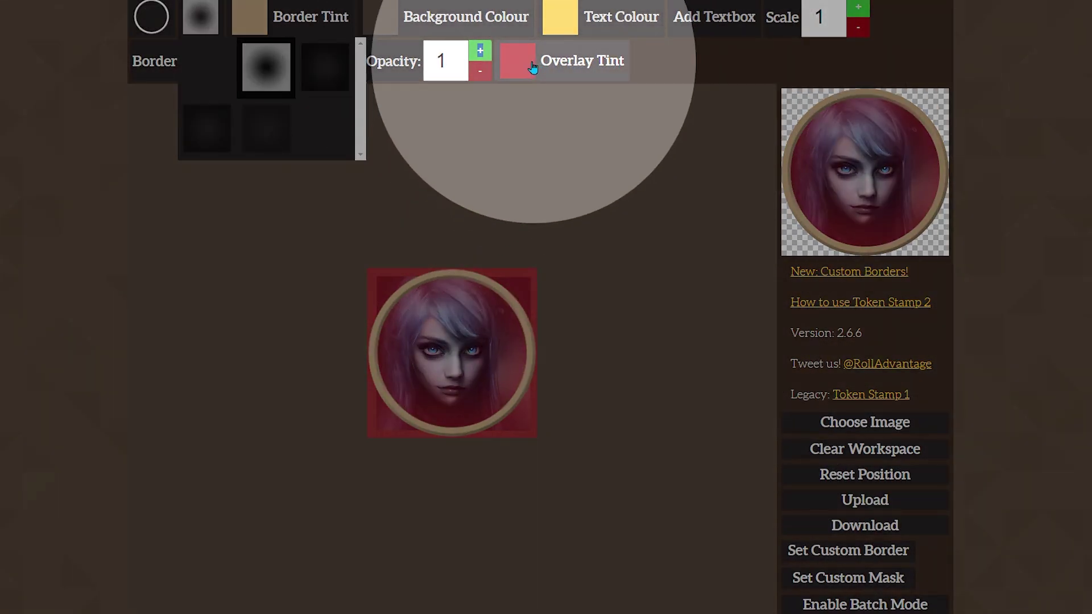
Step: Change the overlay tint to a dark blue with RGB values 41, 71, 86
click(566, 66)
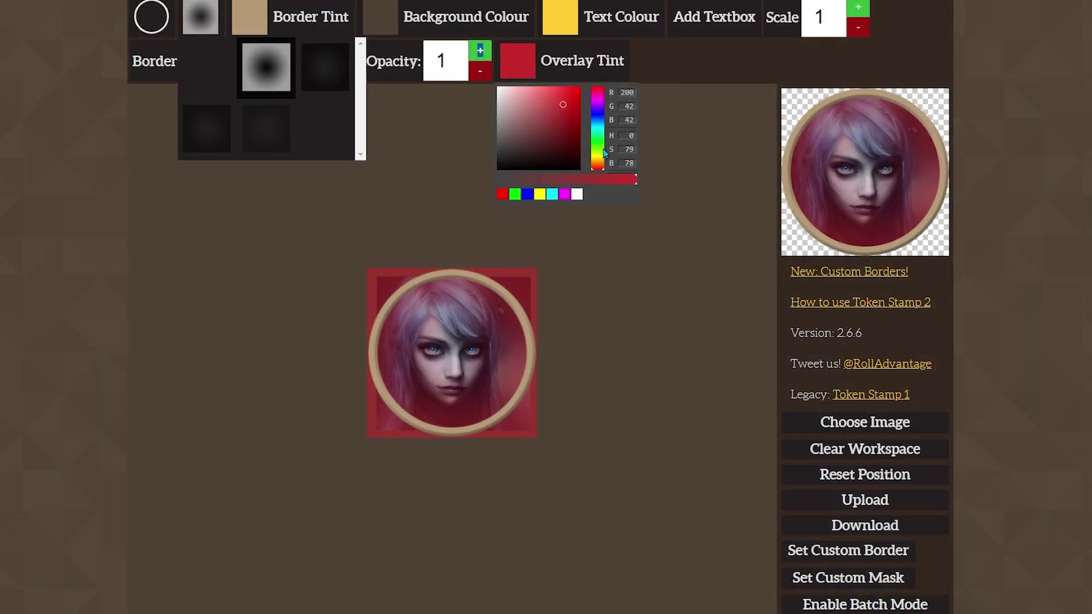
drag(604, 152, 597, 115)
mouse_move(540, 134)
mouse_down()
mouse_move(526, 151)
mouse_move(569, 157)
mouse_move(550, 148)
mouse_up()
drag(599, 117, 598, 88)
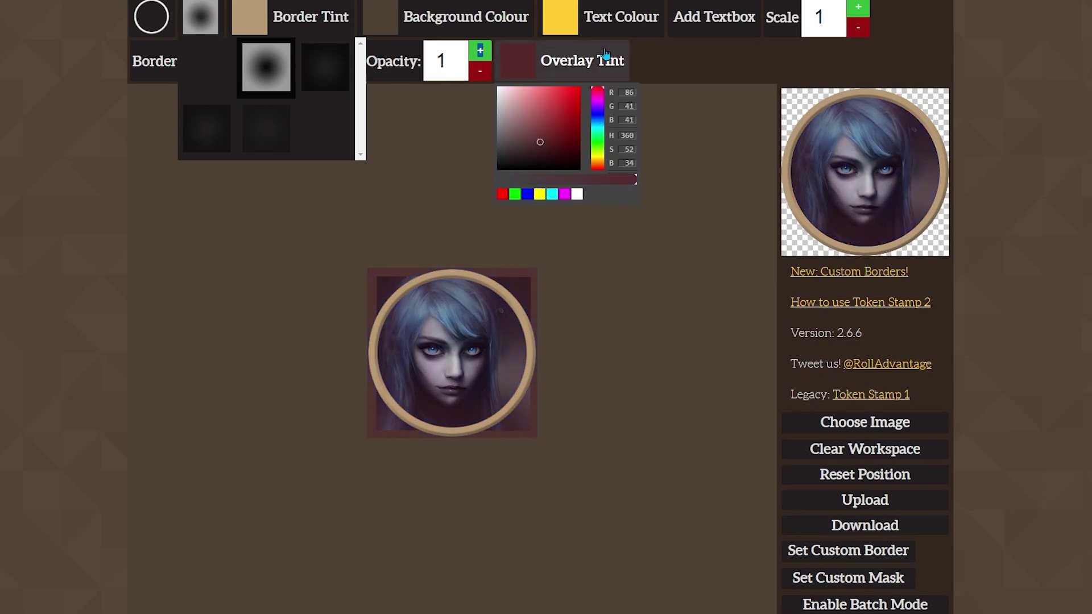
drag(597, 147, 597, 124)
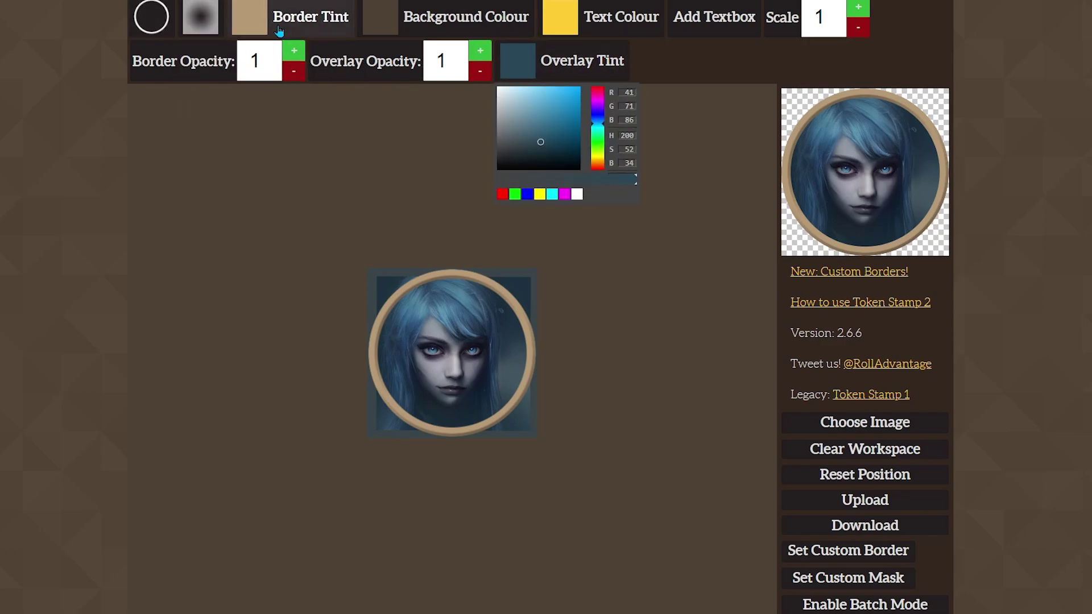
Step: Remove the radial gradient overlay from the token
mouse_move(200, 17)
click(208, 68)
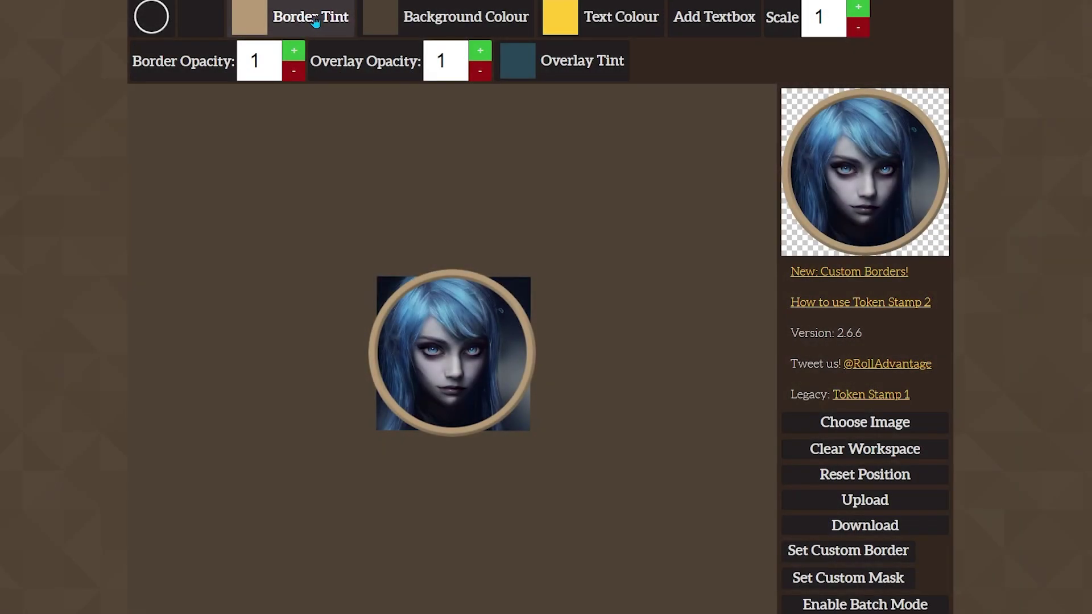
Step: Try magenta, red and white as the token's border tint and settle on a light blue
click(314, 20)
click(293, 106)
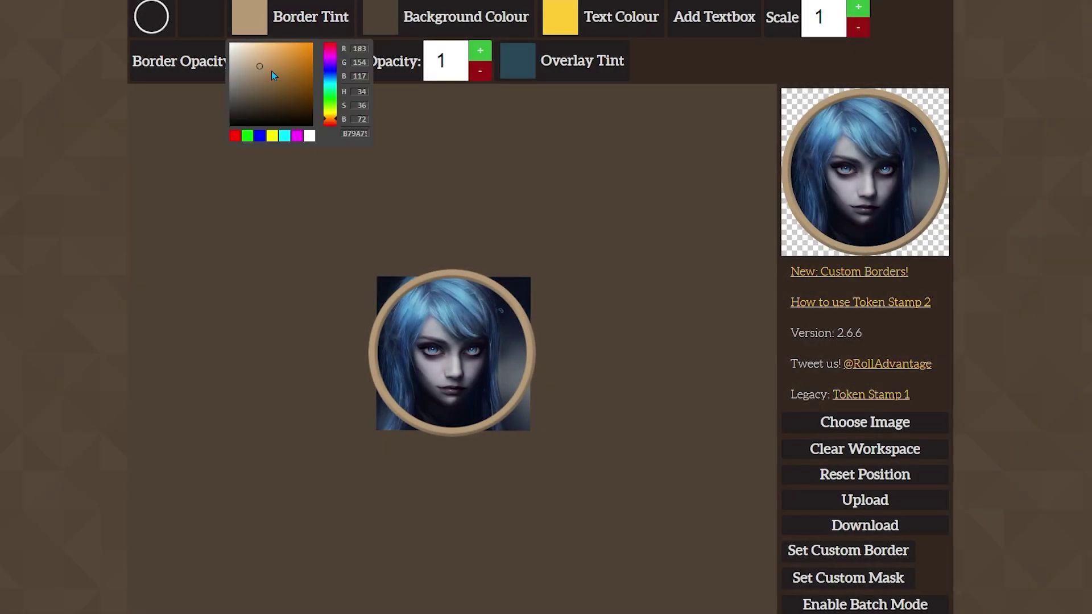
mouse_move(294, 106)
mouse_down()
mouse_move(270, 54)
mouse_move(296, 72)
mouse_move(290, 61)
mouse_move(334, 60)
mouse_up()
click(330, 70)
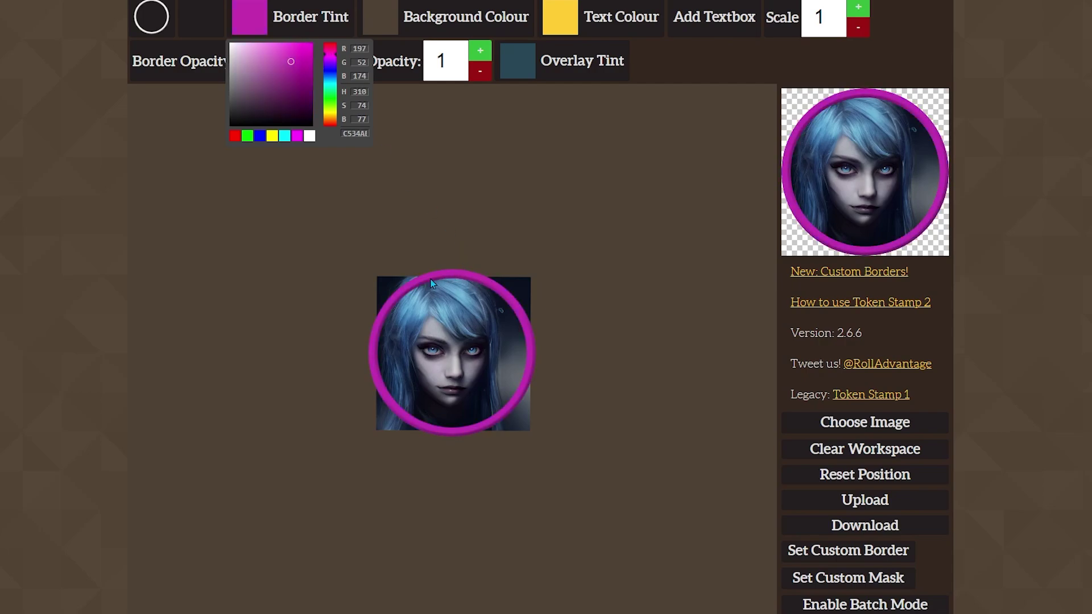
click(303, 50)
drag(327, 70, 330, 43)
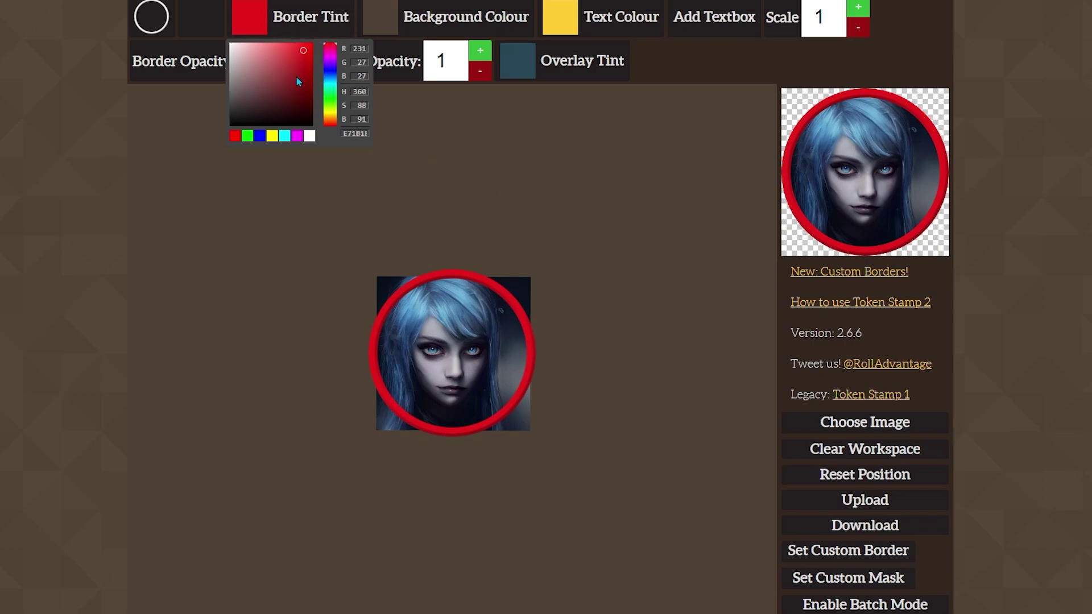
drag(288, 69, 230, 43)
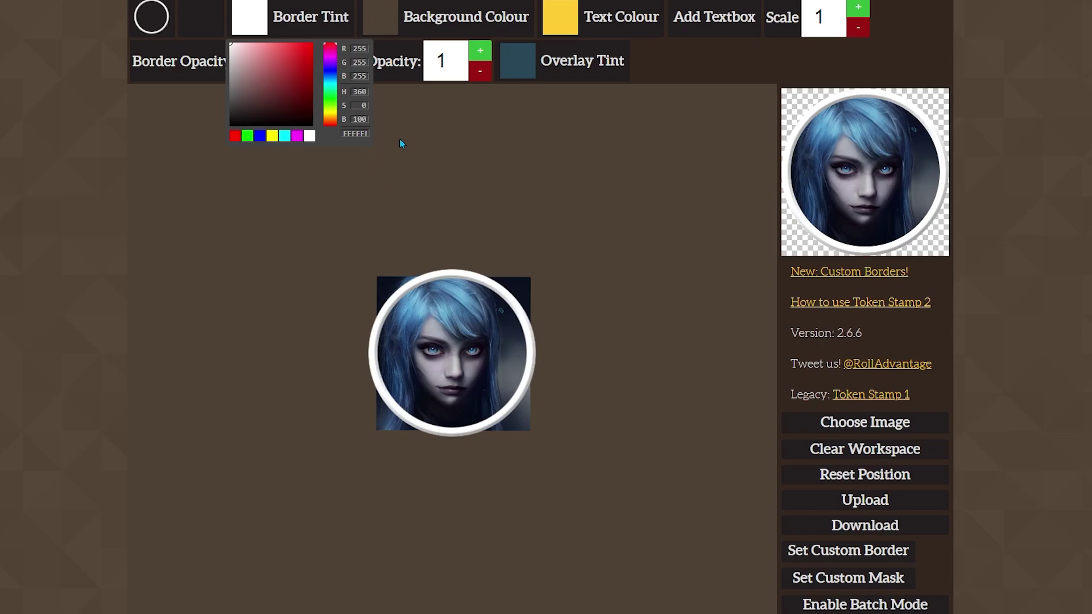
mouse_move(309, 77)
mouse_down()
mouse_move(277, 93)
mouse_move(231, 47)
mouse_move(269, 69)
mouse_move(275, 31)
mouse_move(329, 65)
mouse_move(323, 86)
mouse_move(332, 79)
mouse_up()
click(496, 166)
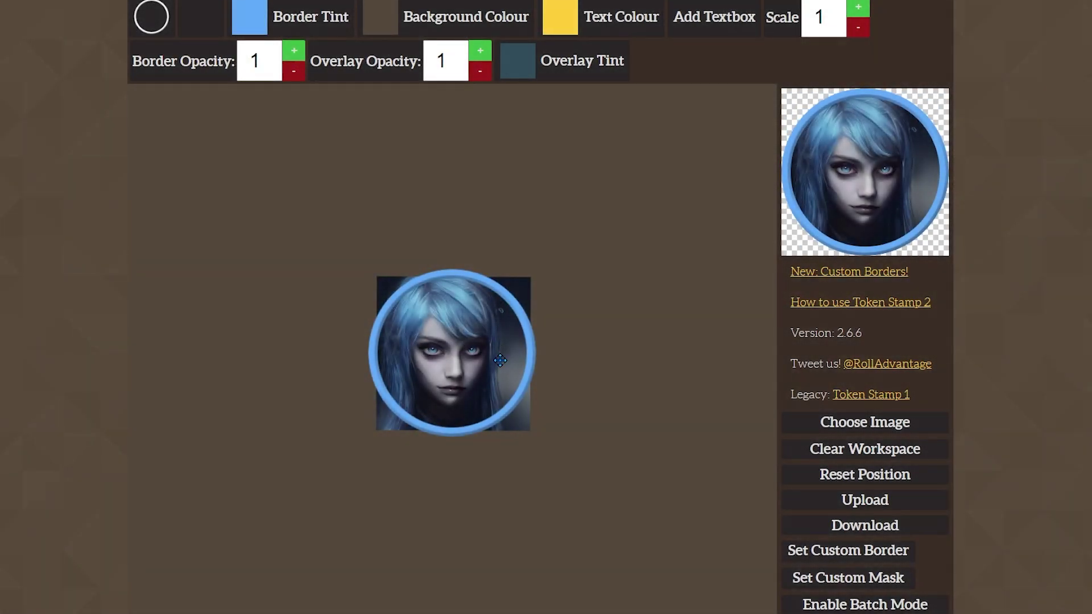
Step: Shrink the portrait image so that it sits inside the circular border with gaps around it
click(528, 279)
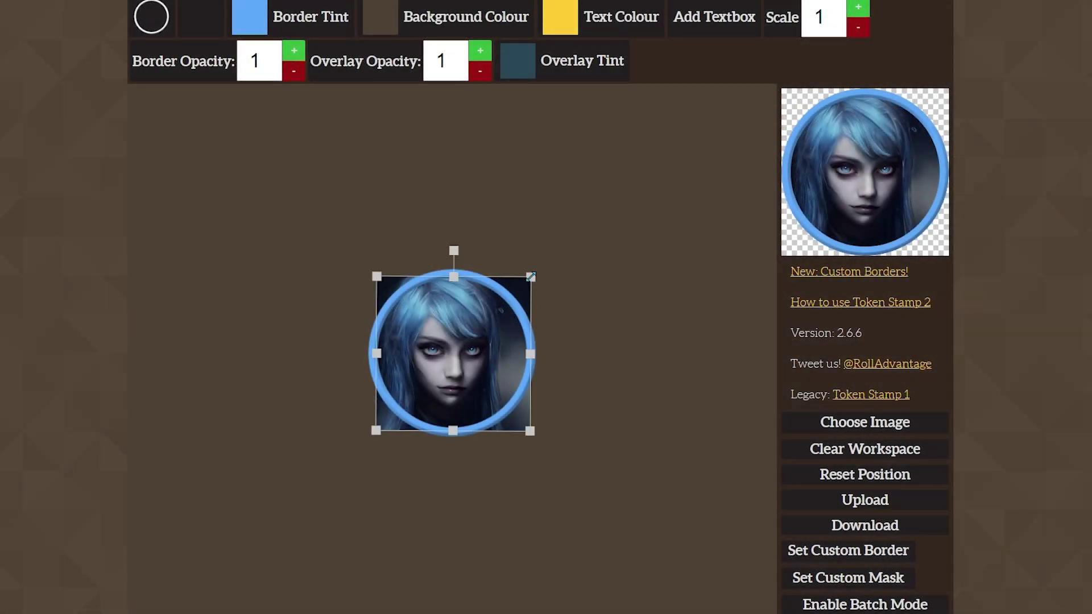
drag(530, 276, 515, 291)
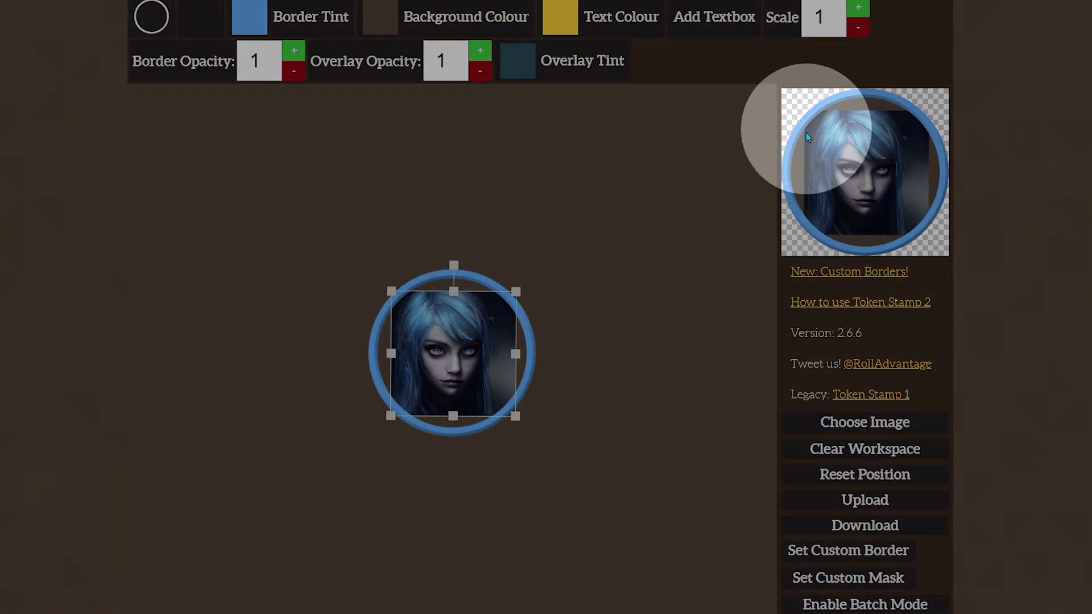
click(571, 215)
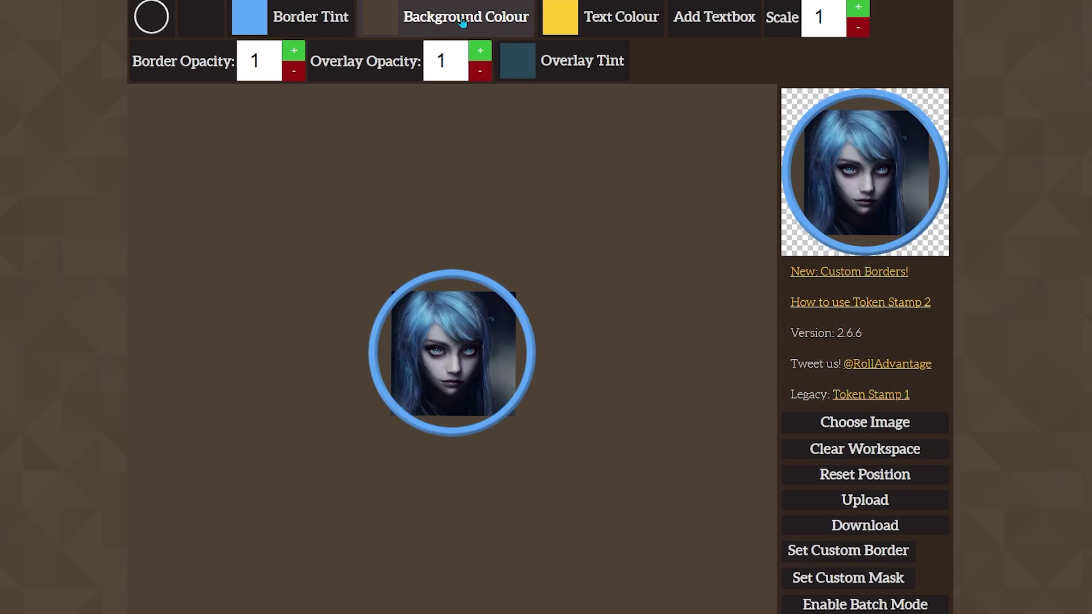
Step: Try turquoise and red as the background colour and settle on a greyish mauve with RGB values 138, 124, 124
click(465, 24)
click(471, 25)
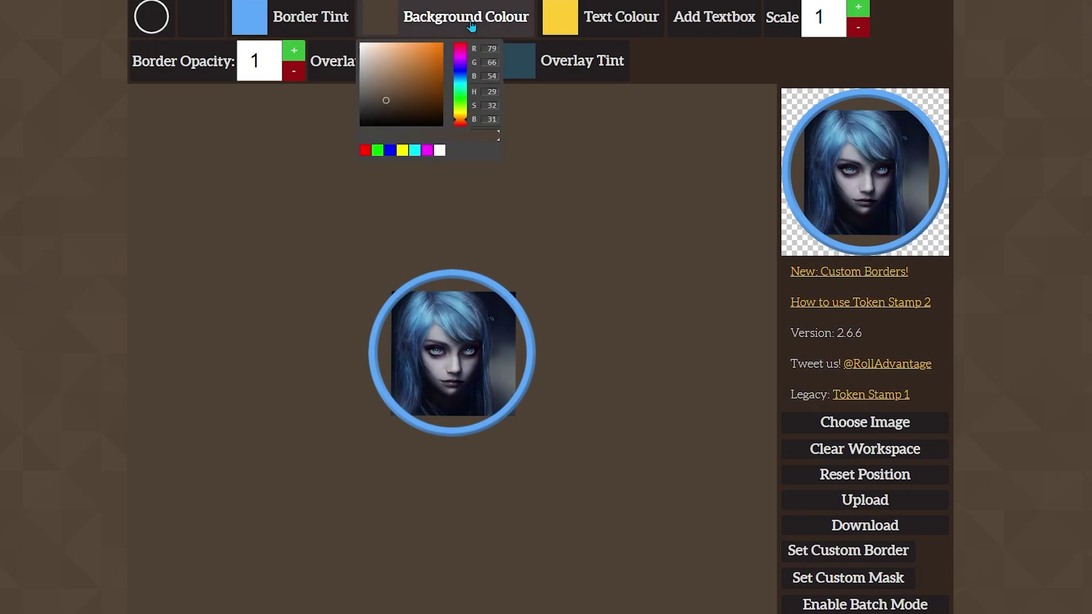
click(460, 84)
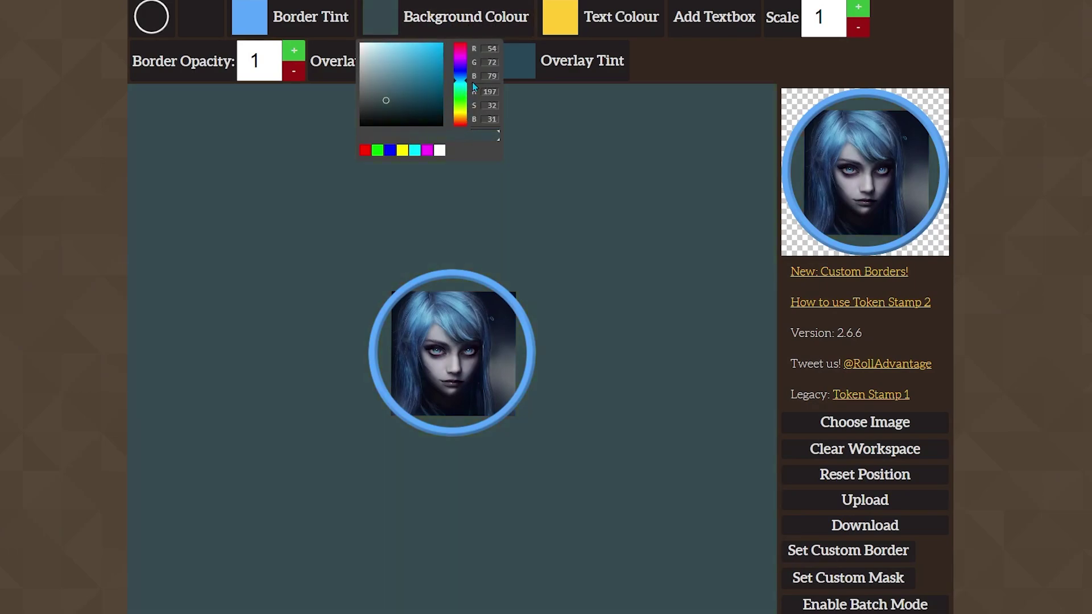
click(442, 44)
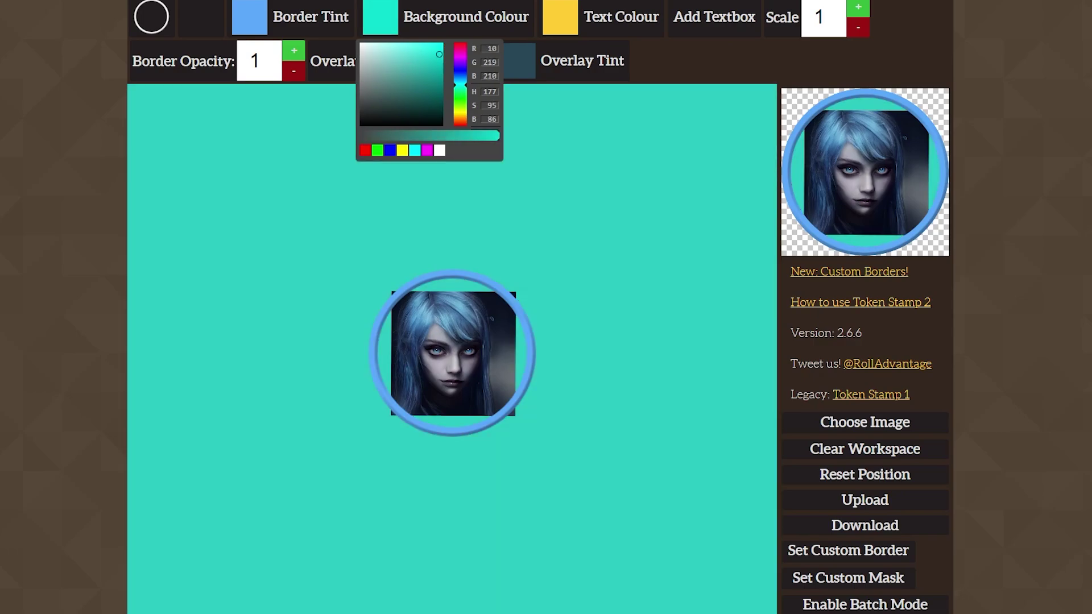
drag(460, 79, 547, 138)
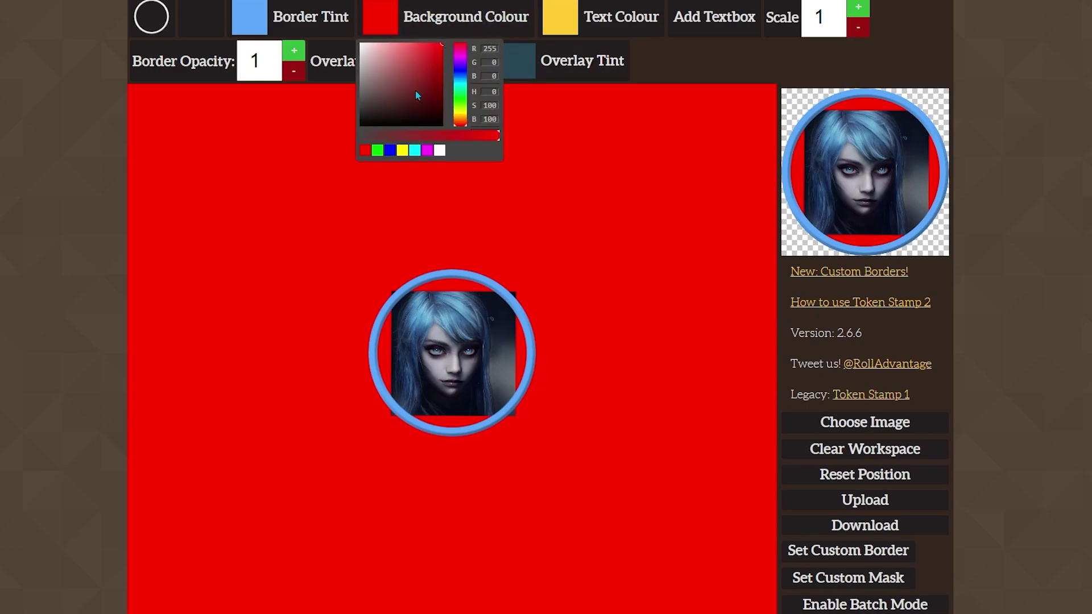
mouse_move(415, 90)
mouse_down()
mouse_move(374, 78)
mouse_move(368, 92)
mouse_move(370, 80)
mouse_up()
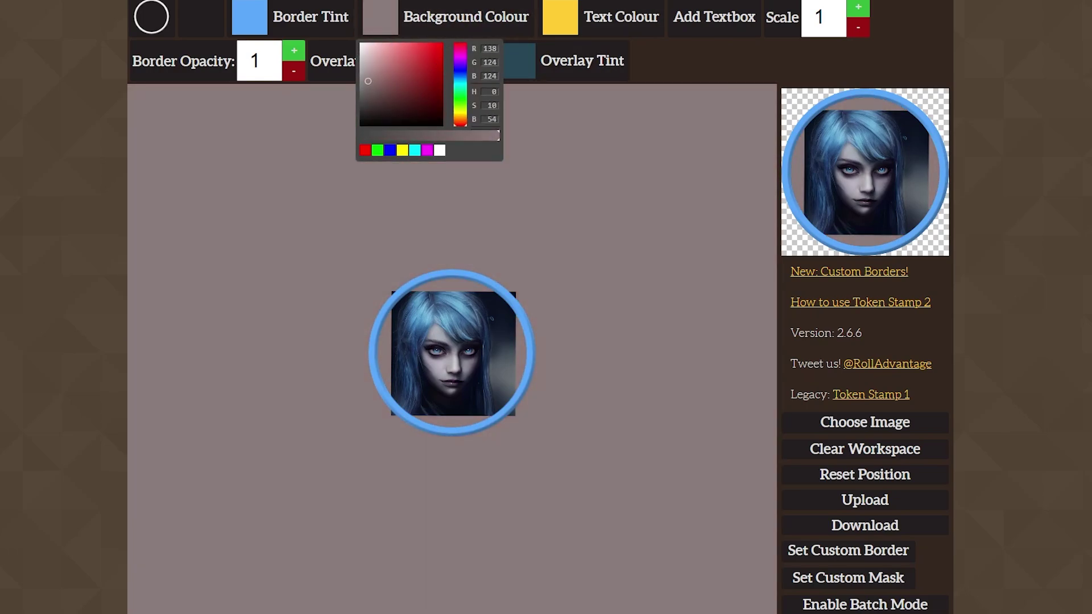
click(590, 324)
Step: Enlarge the portrait image until it fills the circular border again
click(452, 316)
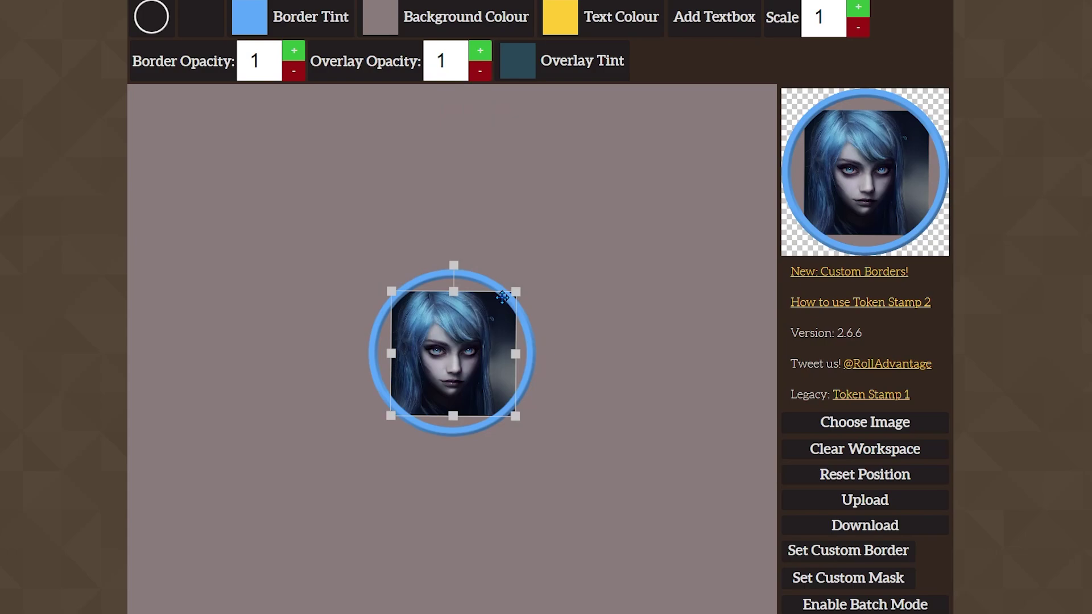
drag(516, 294, 548, 290)
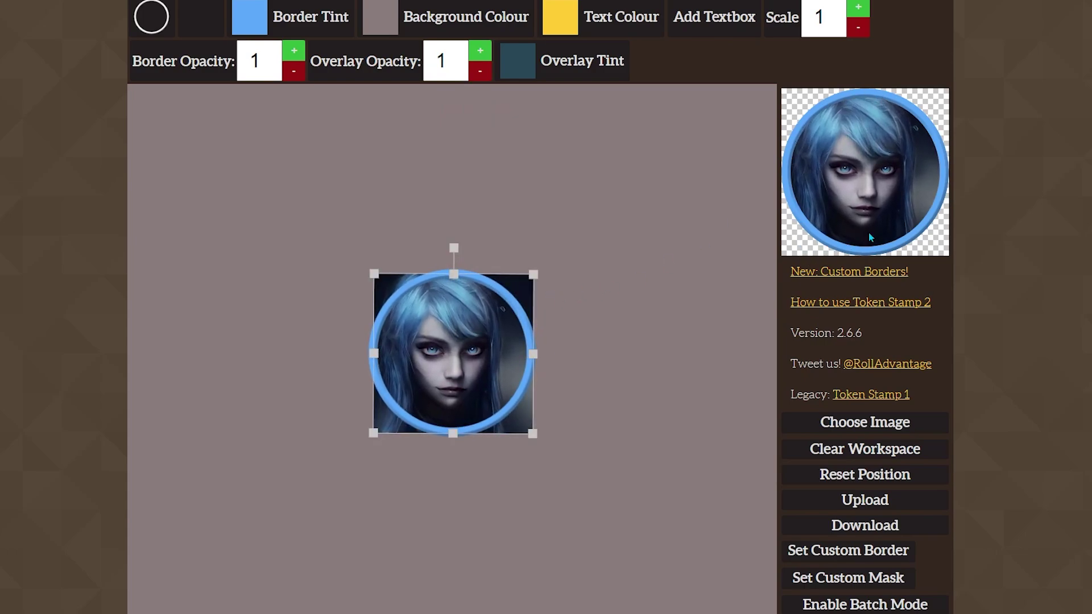
click(566, 187)
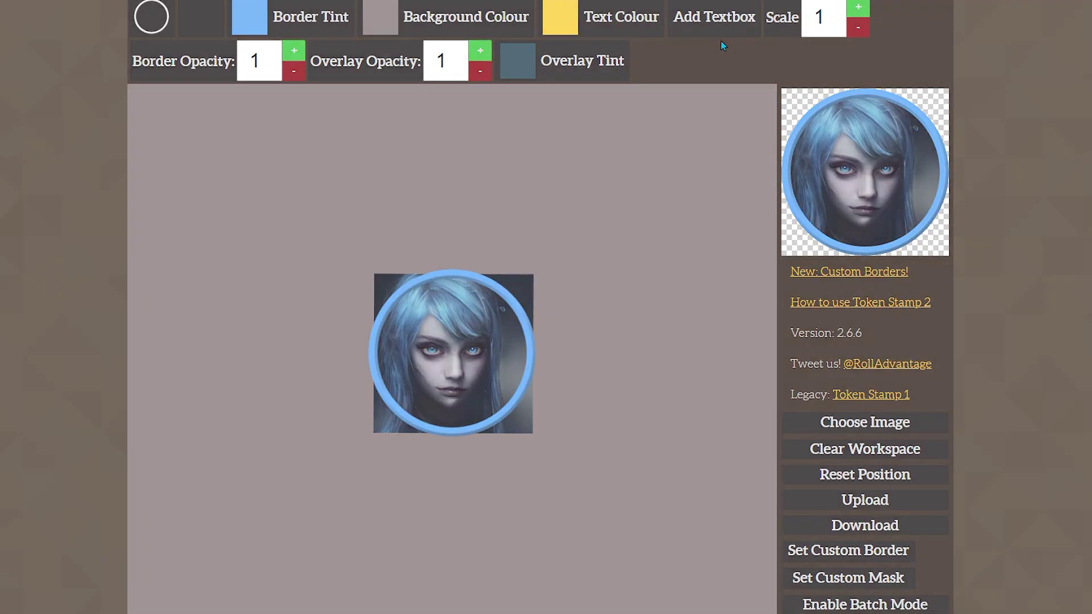
Step: Add a textbox with the number 1 and place it beside the face, just inside the border's right edge
click(718, 19)
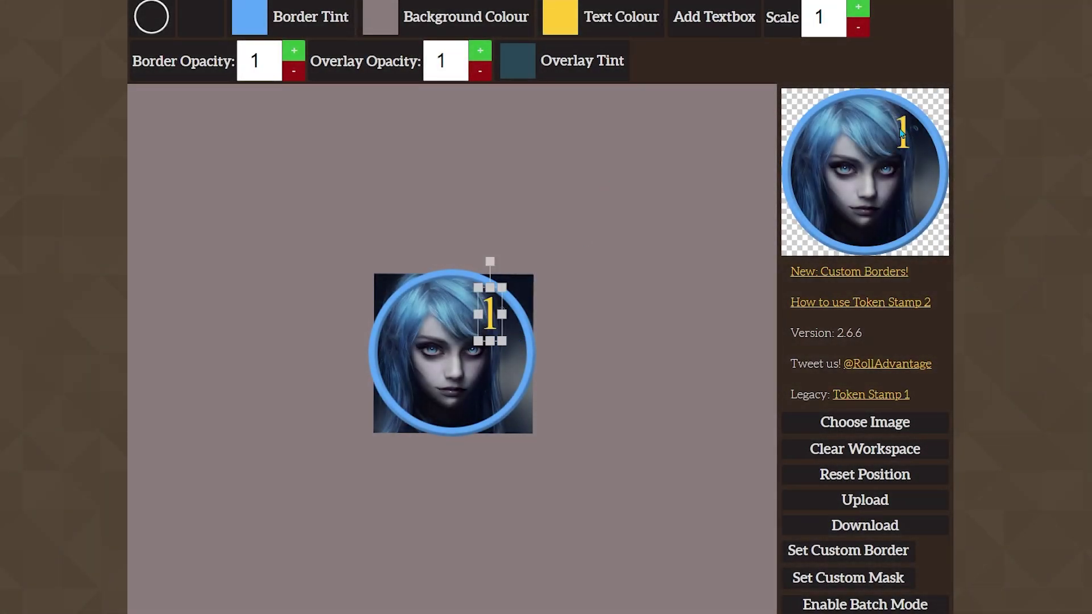
drag(500, 309, 458, 364)
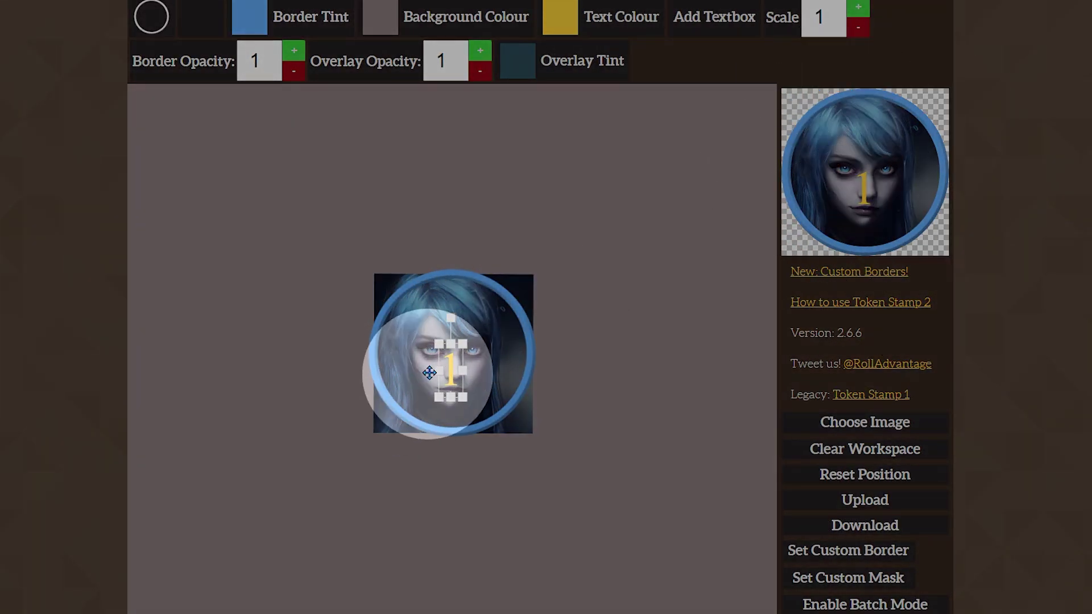
click(450, 373)
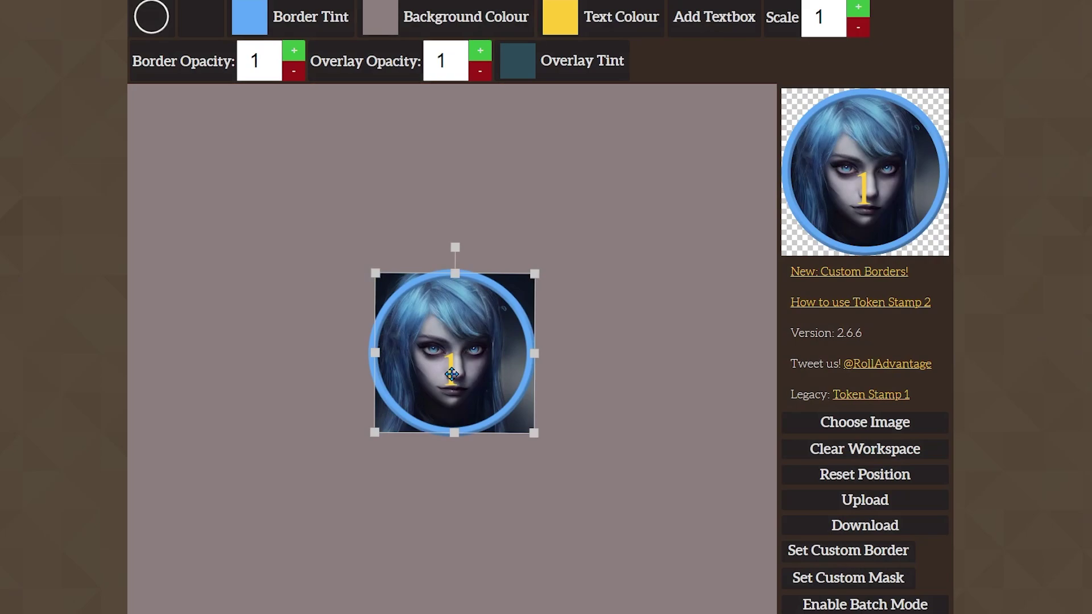
click(446, 378)
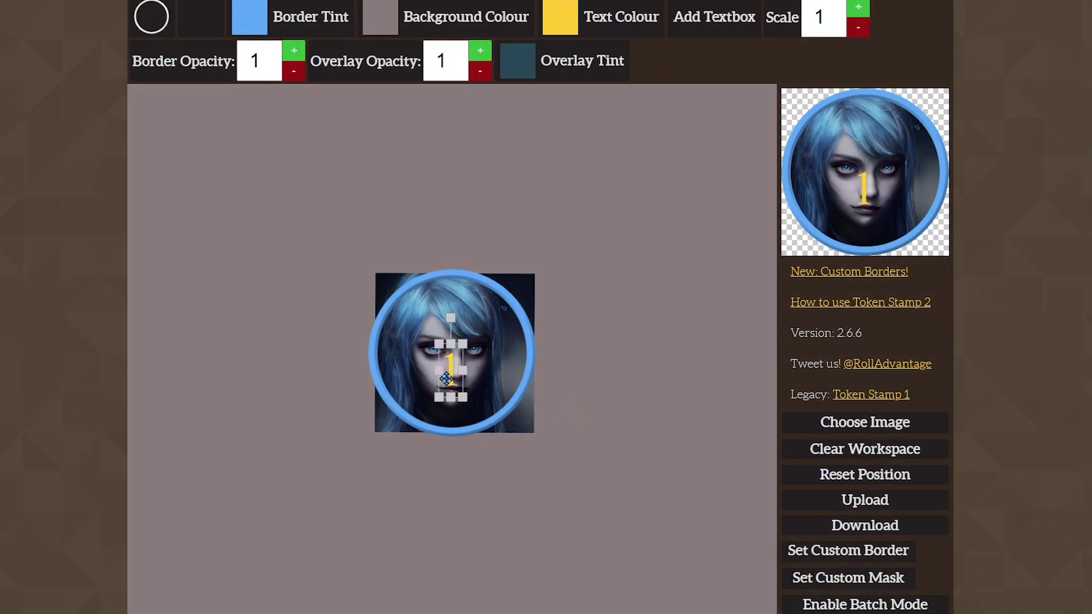
drag(446, 378, 511, 356)
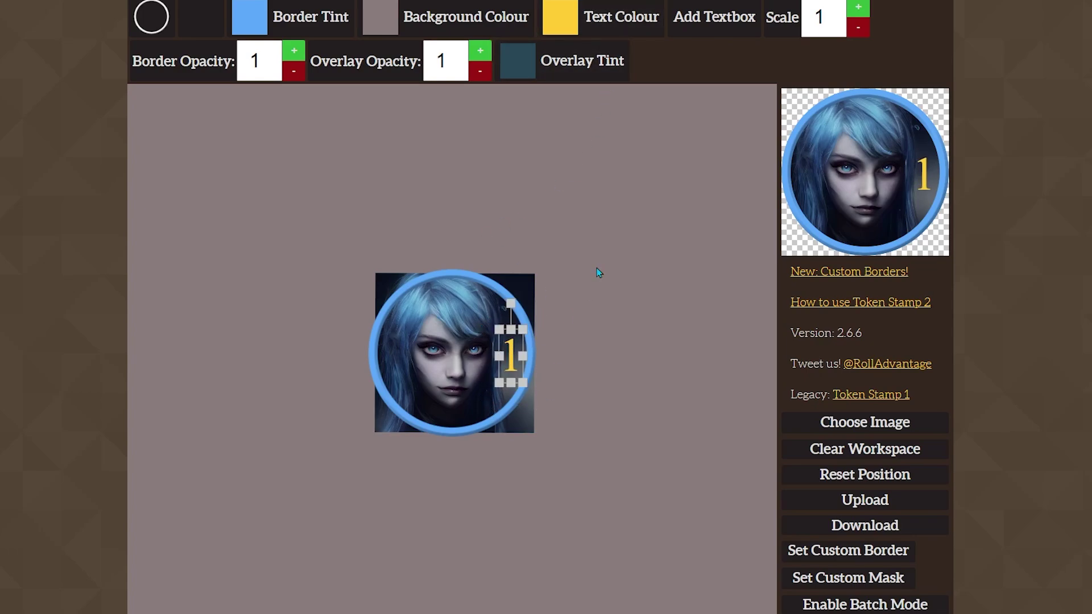
Step: Change the number's text colour to cyan with RGB values 16, 197, 239
click(624, 23)
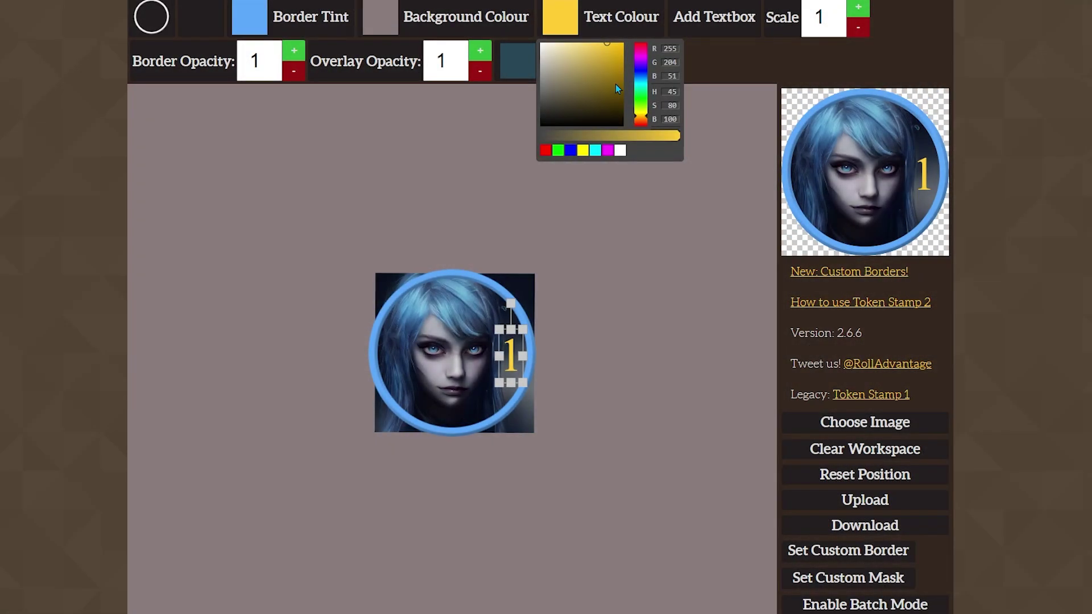
mouse_move(609, 85)
mouse_down()
mouse_move(577, 67)
mouse_move(617, 48)
mouse_up()
click(641, 84)
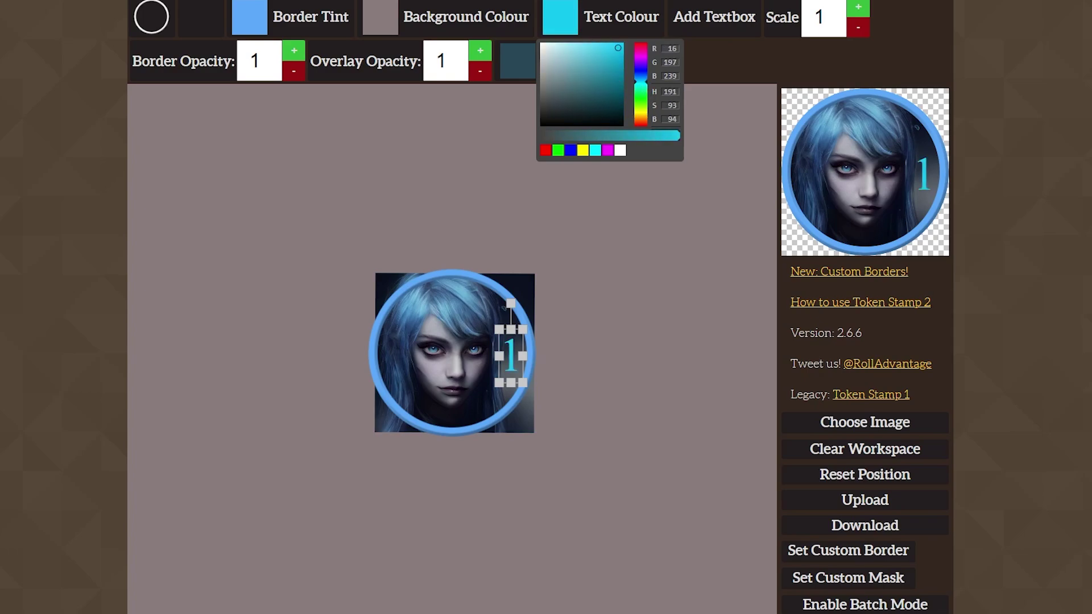
click(635, 339)
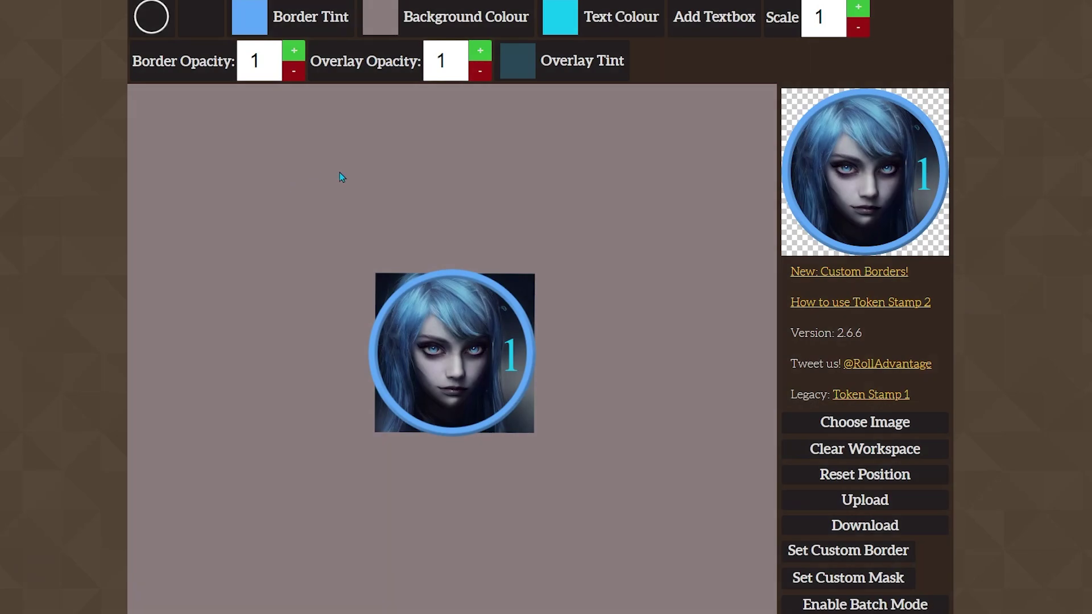
Step: Lower the border opacity step by step to 0
click(296, 78)
click(296, 77)
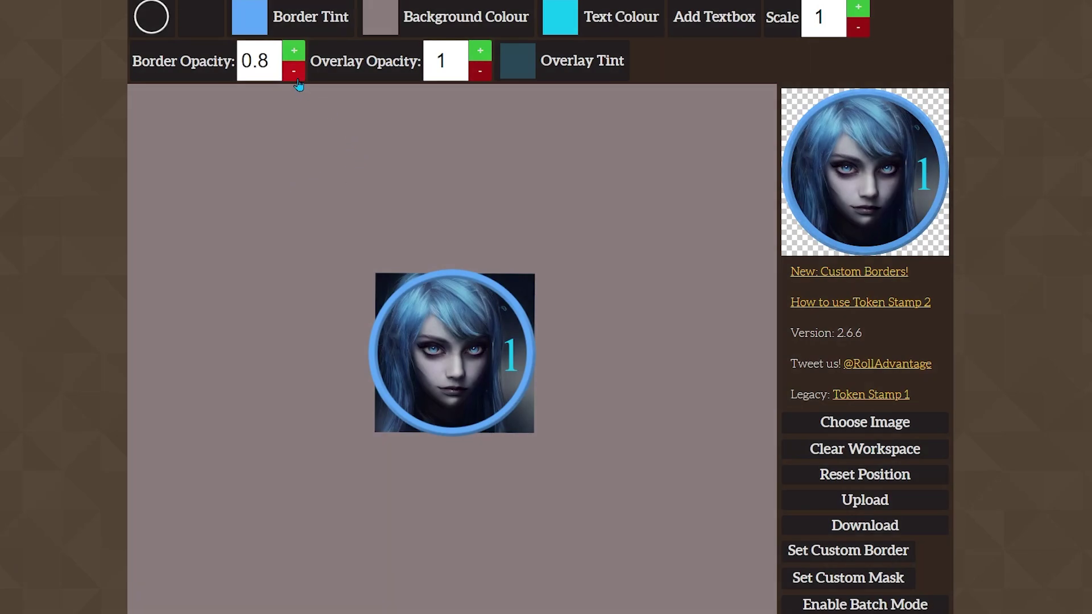
click(296, 76)
click(297, 76)
click(296, 76)
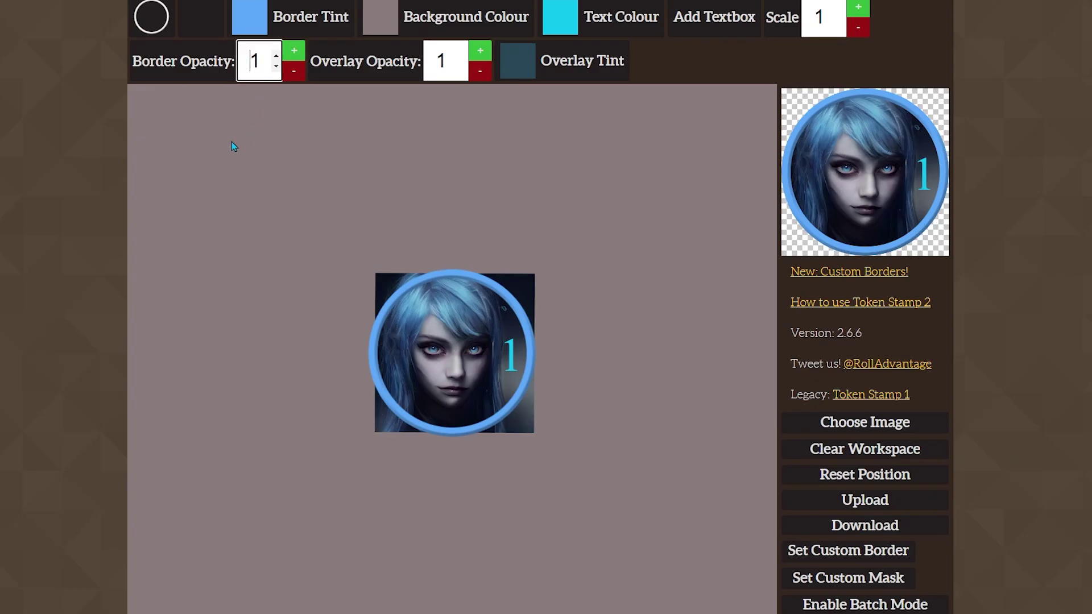
click(294, 72)
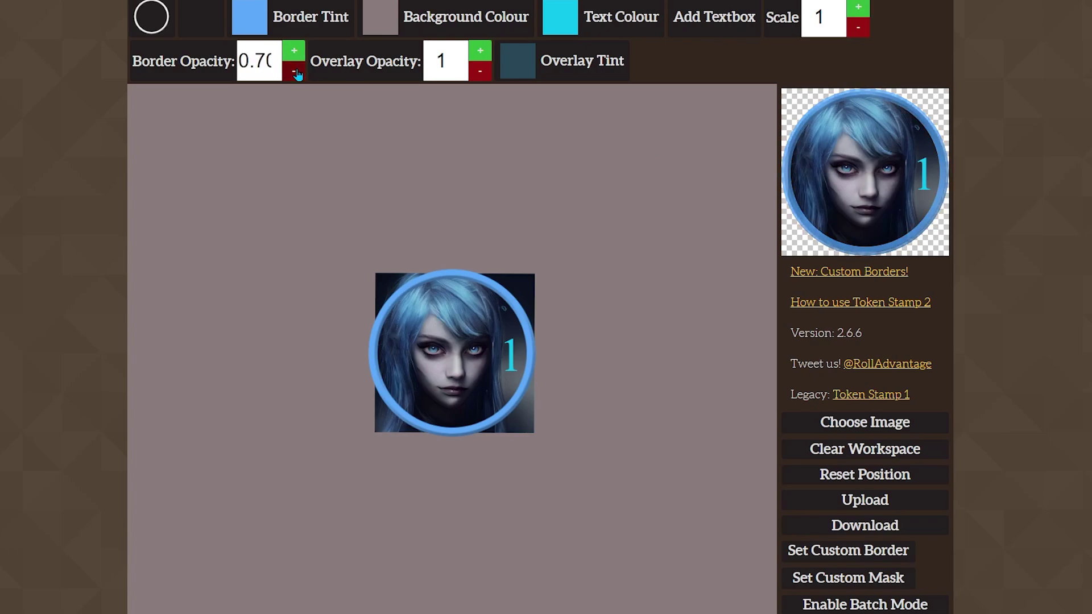
click(294, 71)
click(294, 71)
click(294, 71)
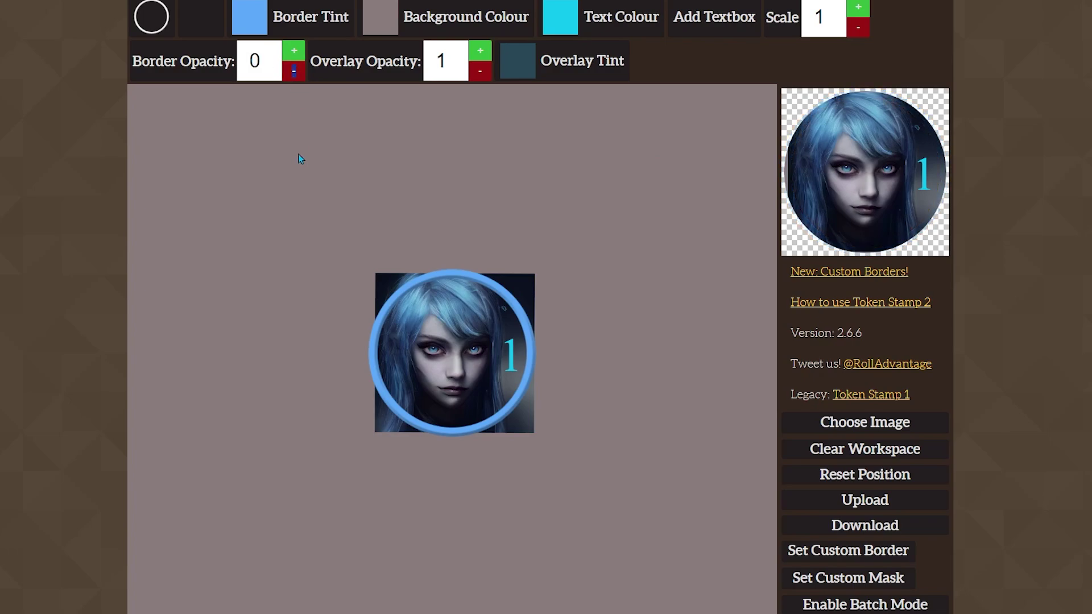
Step: Raise the border opacity back to 1
click(290, 56)
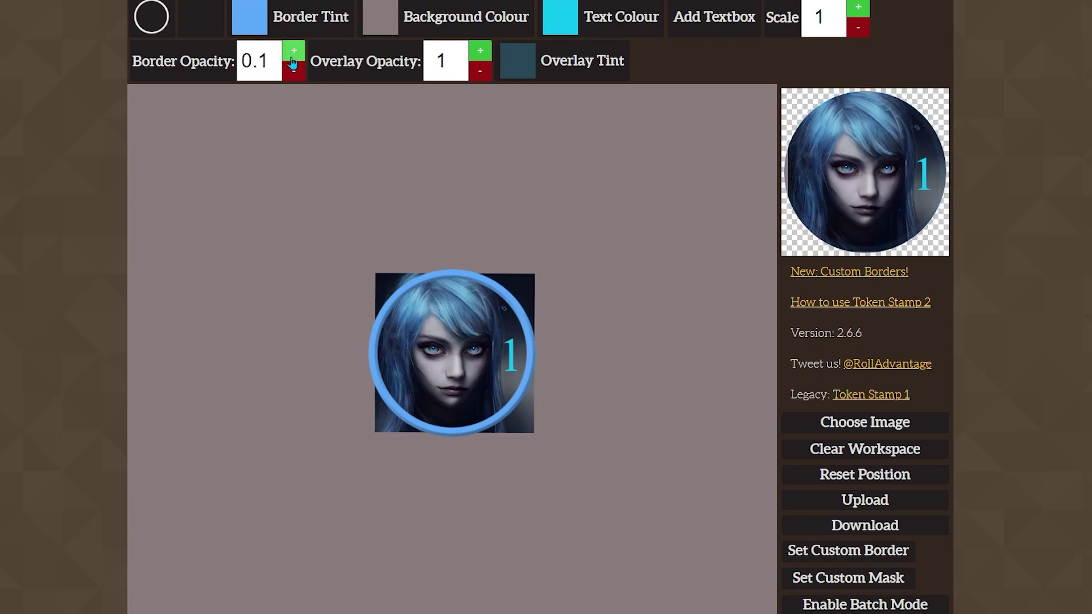
click(290, 56)
click(290, 56)
click(290, 56)
click(290, 55)
click(290, 55)
click(290, 56)
click(290, 55)
click(290, 56)
click(290, 55)
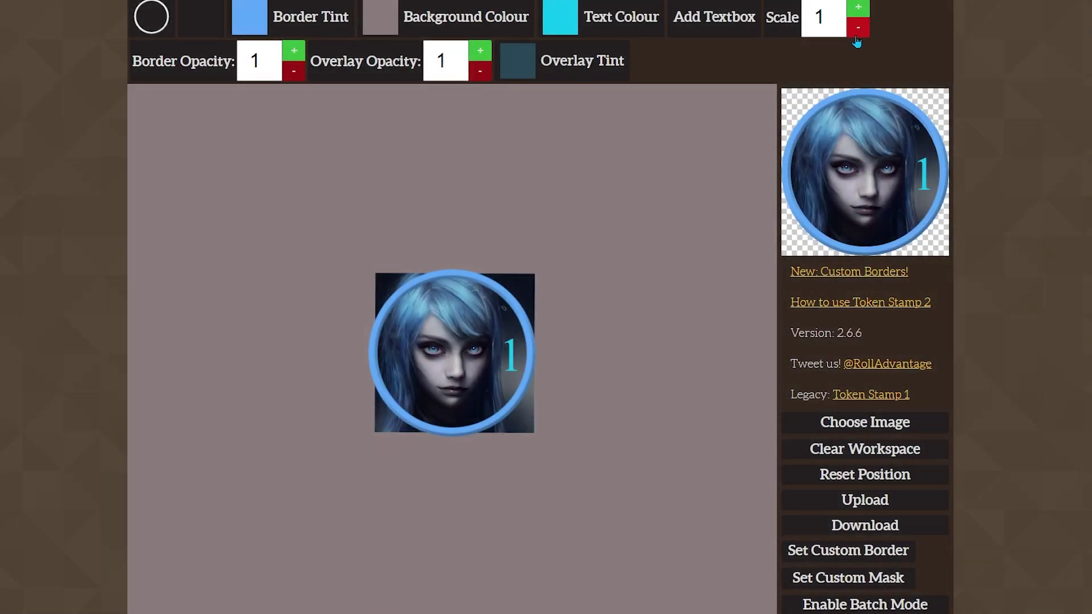
Step: Reduce the token scale to 0.6
click(857, 36)
click(857, 35)
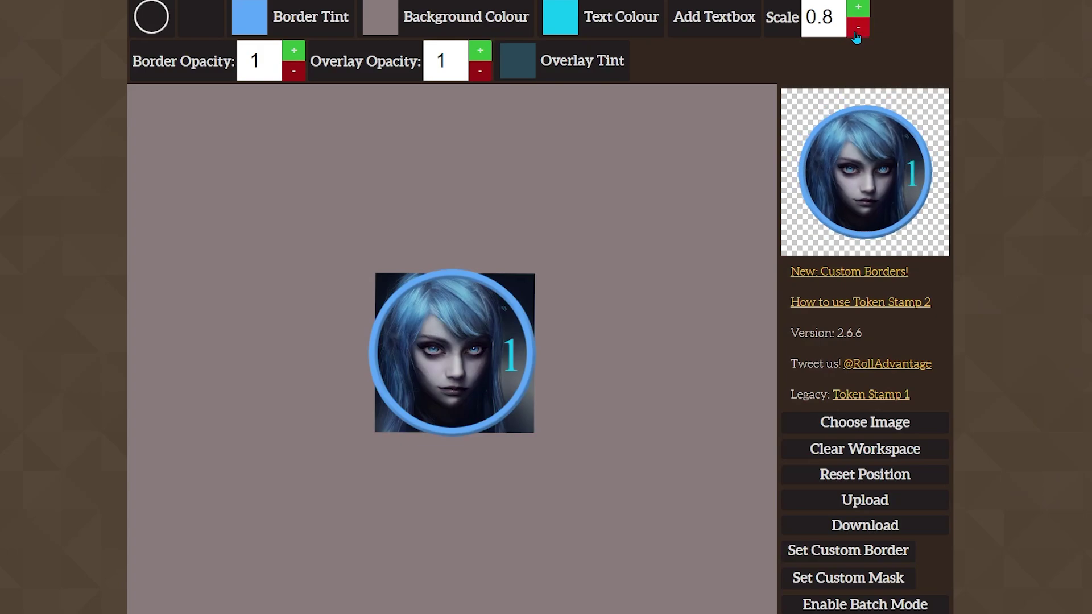
click(856, 36)
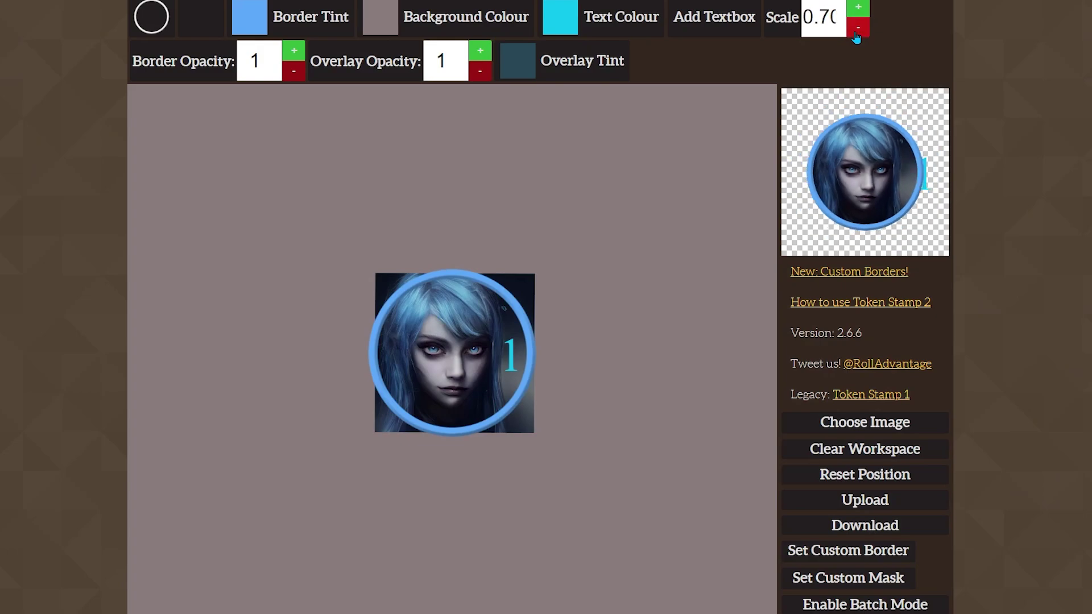
click(856, 35)
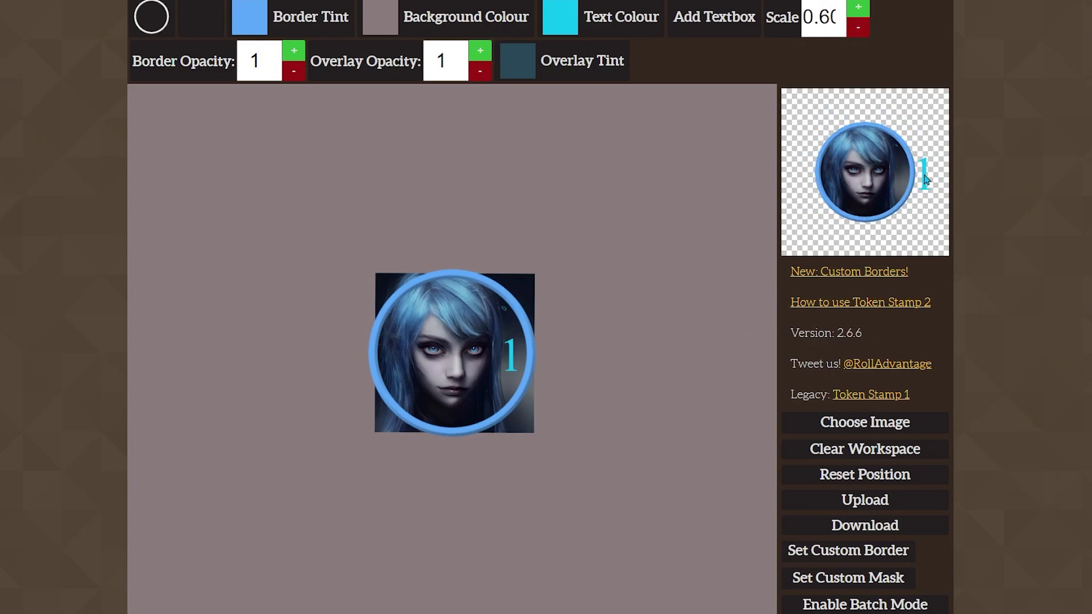
Step: Nudge the number 1 slightly and raise the token scale to 0.8
click(510, 357)
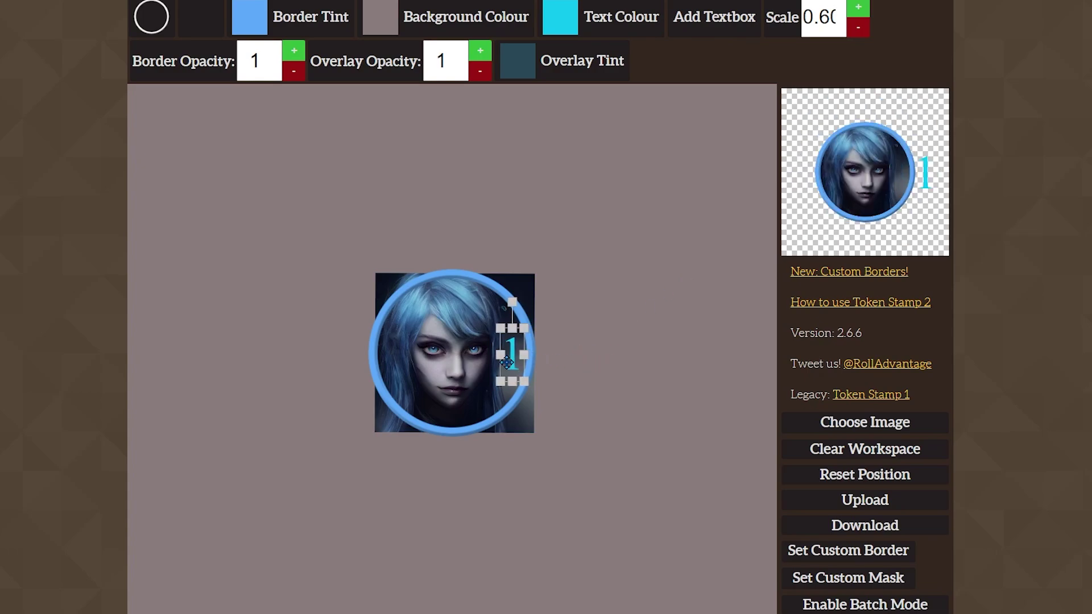
click(572, 468)
click(858, 7)
click(858, 7)
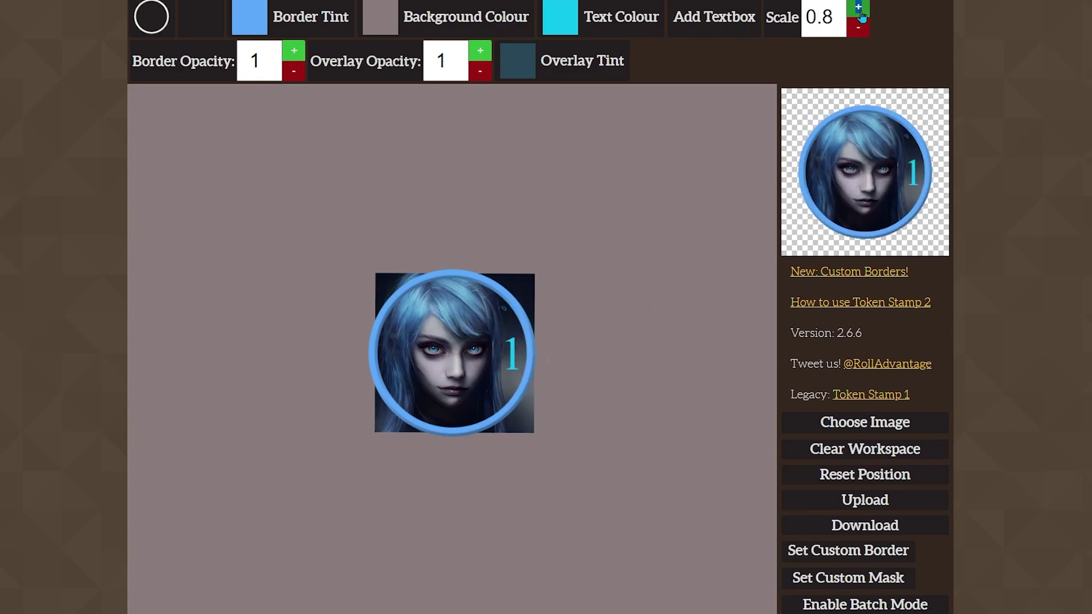
Step: Raise the token scale to 1 and delete the number 1 from the token
click(858, 7)
click(857, 6)
click(510, 357)
key(Delete)
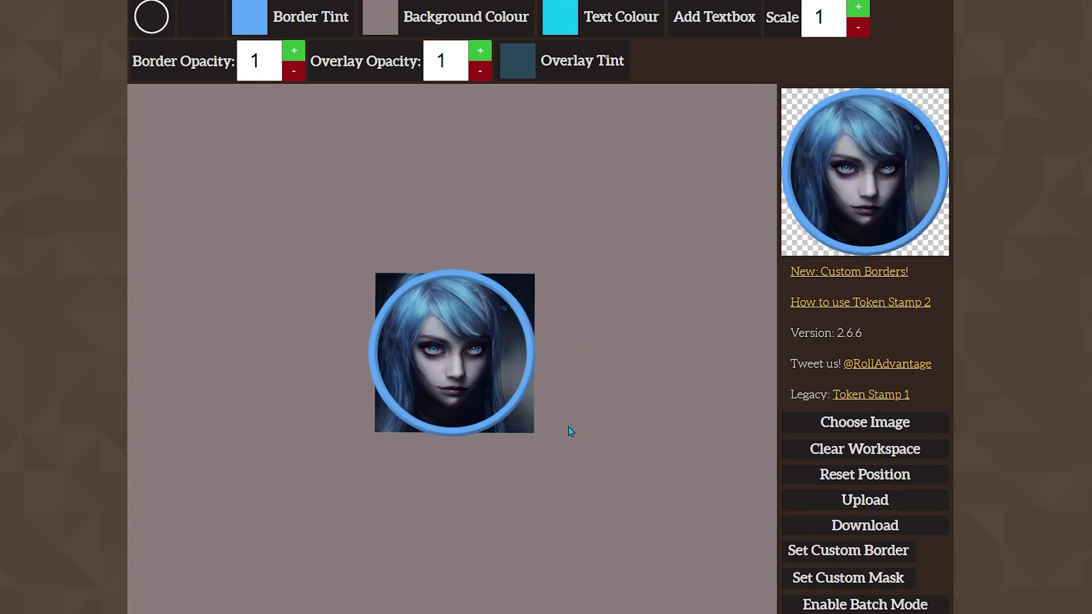
Step: Reduce the token scale to 0.6
click(858, 27)
click(858, 26)
click(858, 26)
click(858, 27)
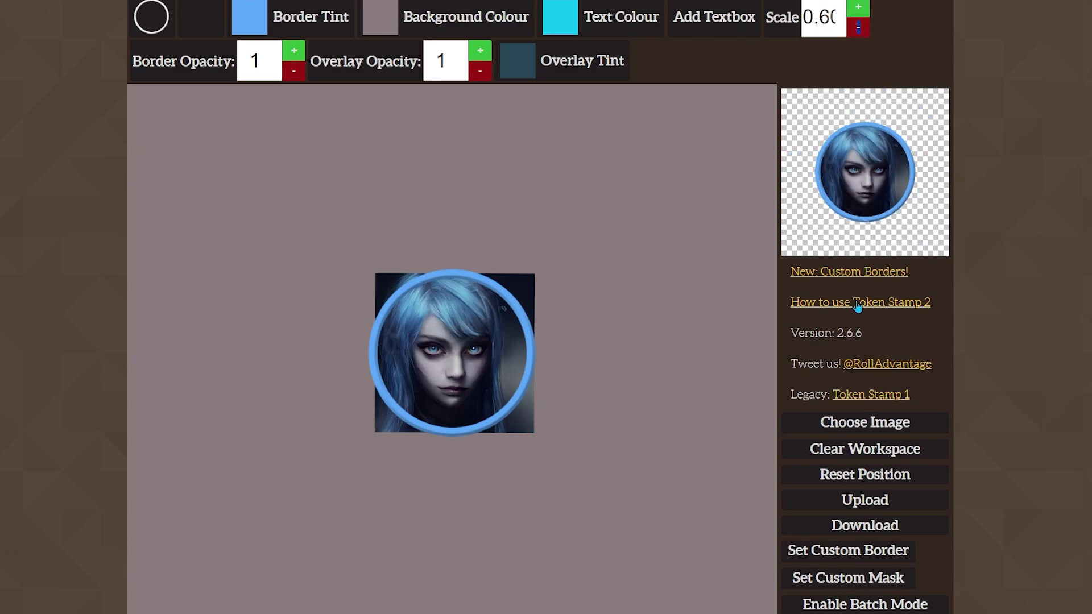
Step: Raise the token scale back to 1
click(858, 7)
click(858, 7)
click(857, 7)
click(858, 7)
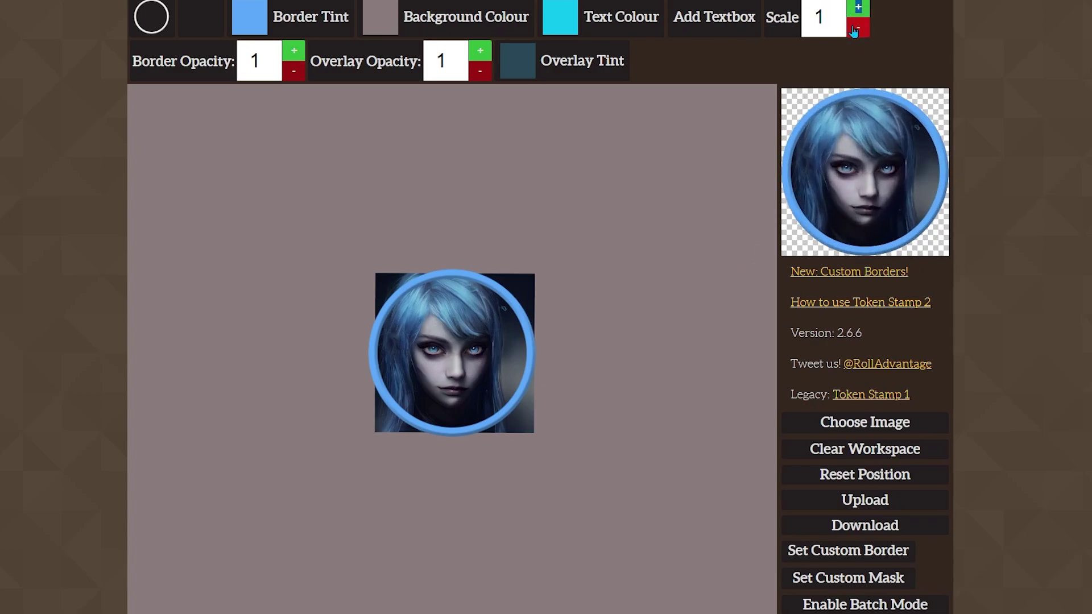
Step: Reduce the token scale to 0.7, and add and delete a text box with the number 1 beside the portrait
click(856, 28)
click(857, 28)
click(857, 28)
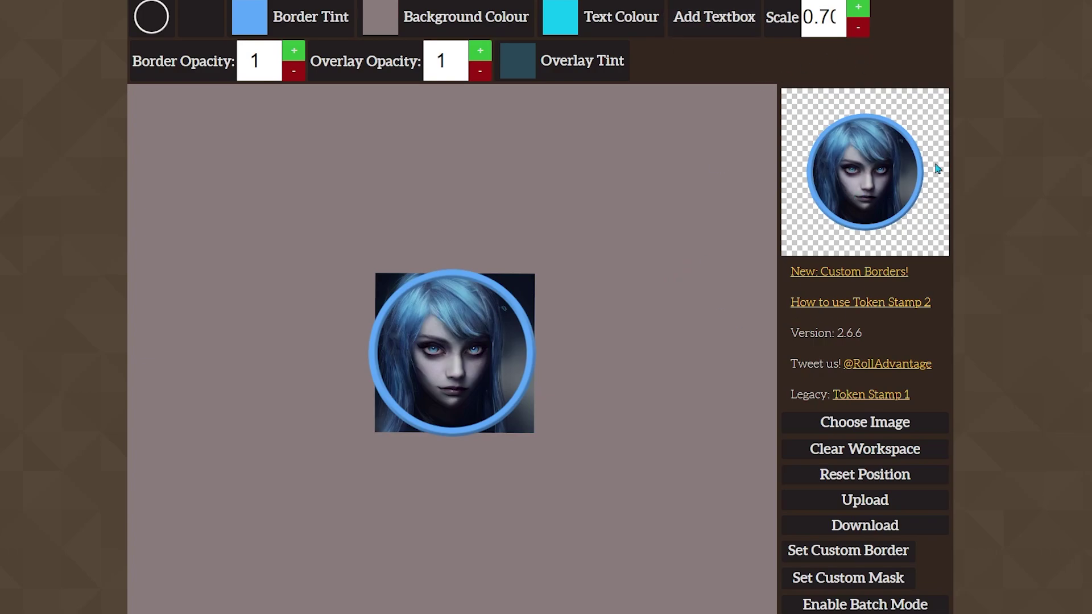
click(705, 20)
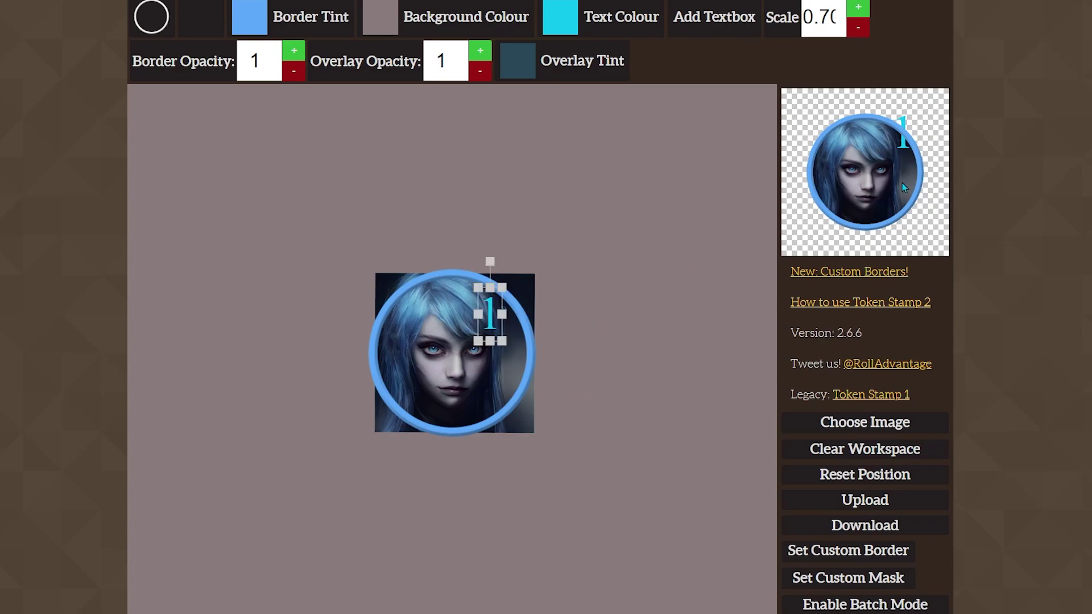
key(Delete)
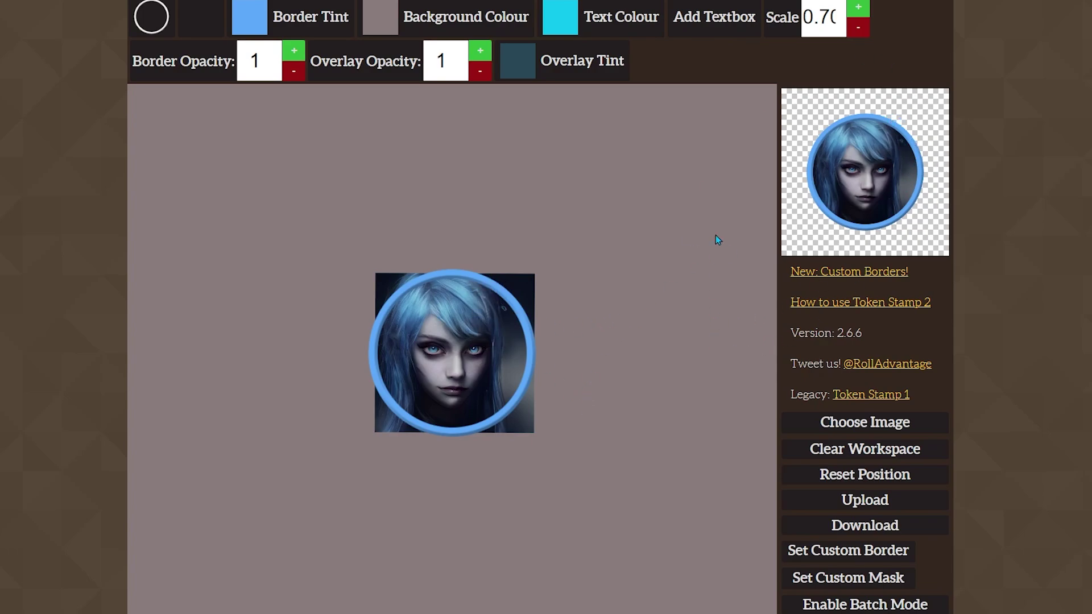
Step: Try a smaller token scale, restore it to 1, and move the preview window of the token_1 image
click(854, 29)
click(855, 30)
click(858, 8)
click(858, 8)
click(857, 8)
click(858, 8)
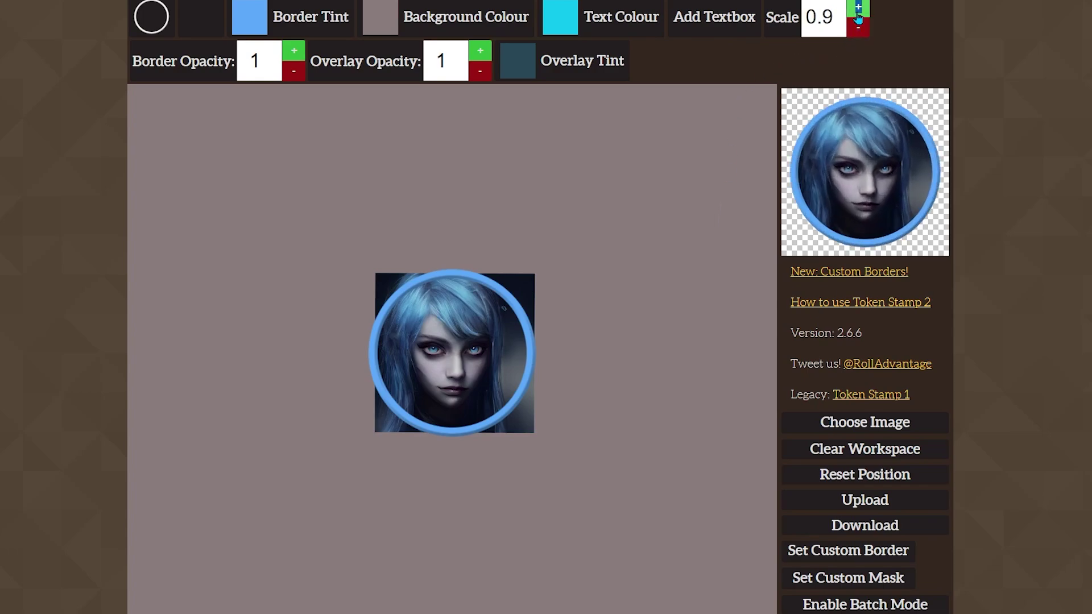
click(858, 10)
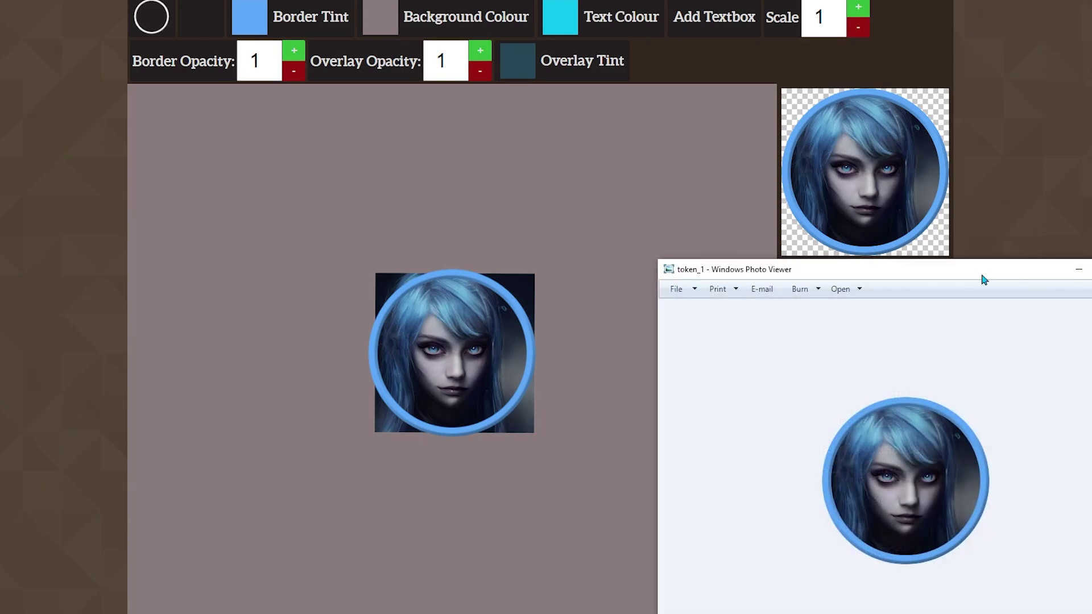
drag(984, 280, 409, 121)
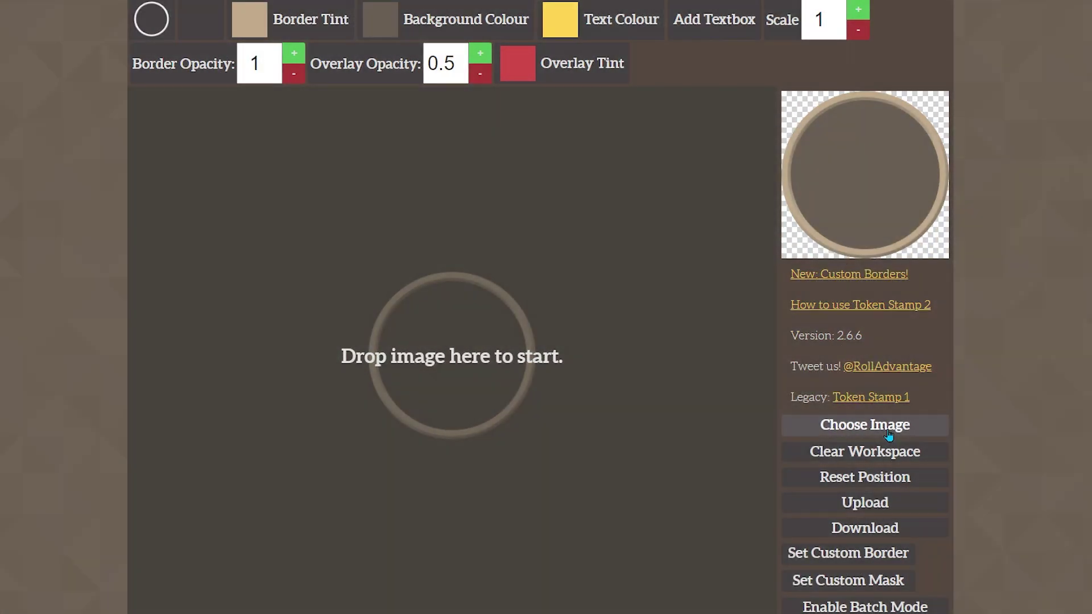
Step: Load the _Iceguard portrait and shrink it slightly so its edges sit inside the circular border ring
click(889, 435)
double_click(461, 209)
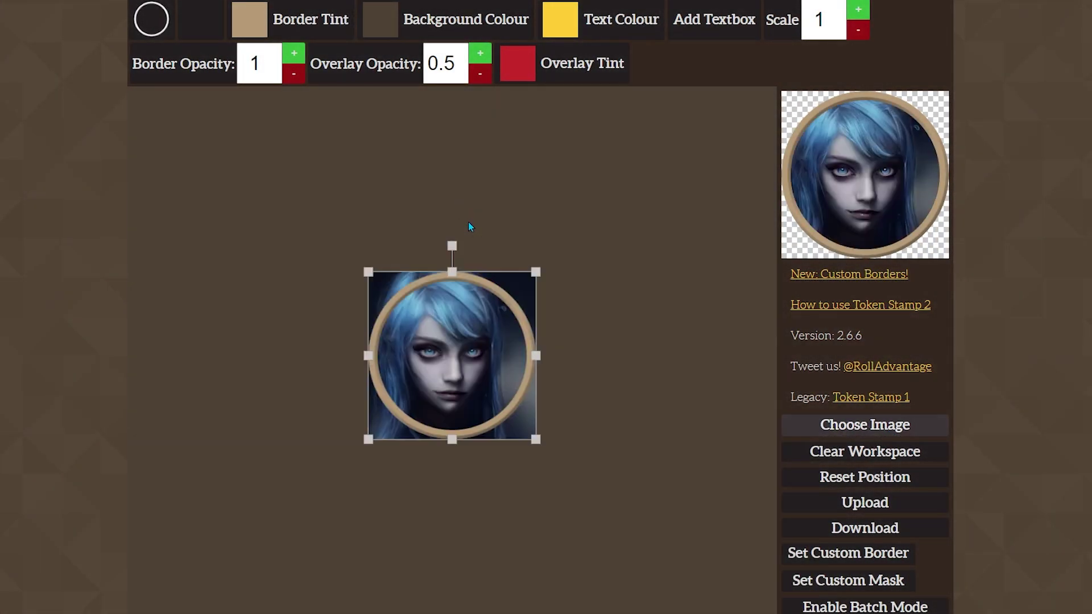
drag(538, 273, 533, 277)
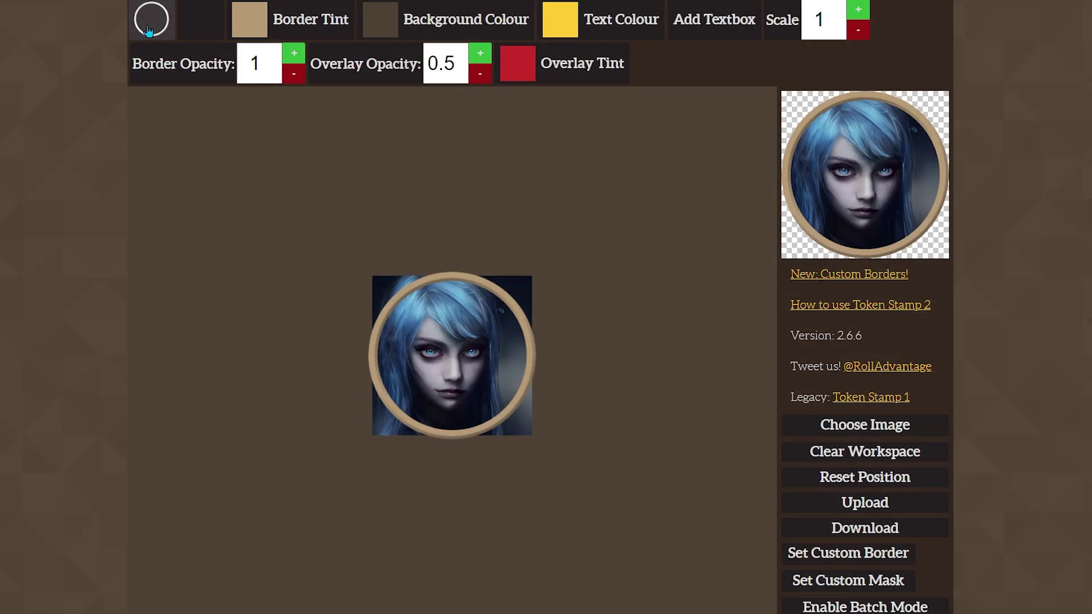
click(151, 28)
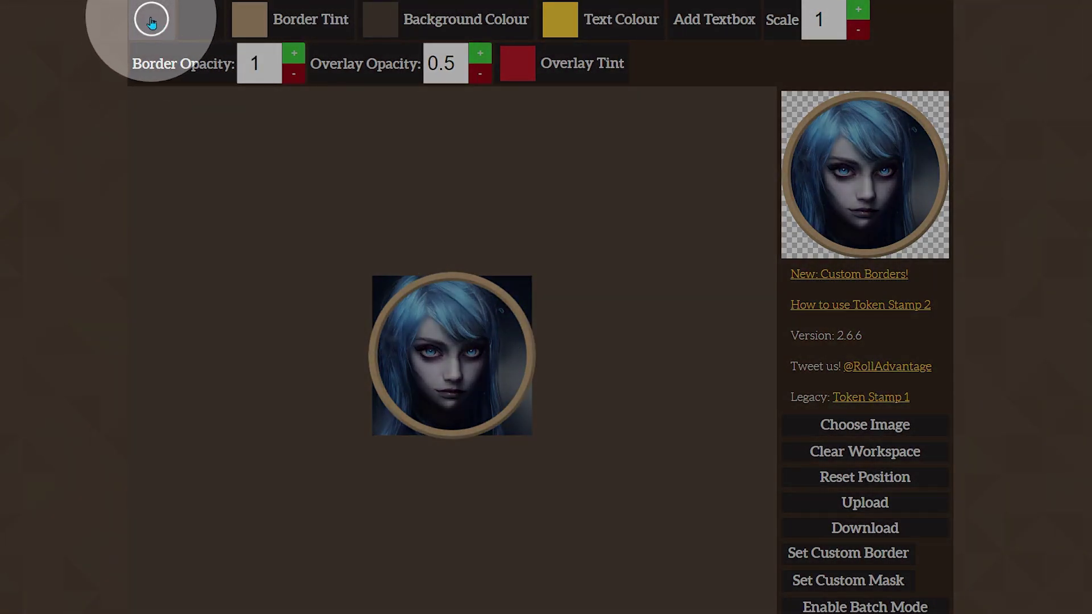
click(455, 347)
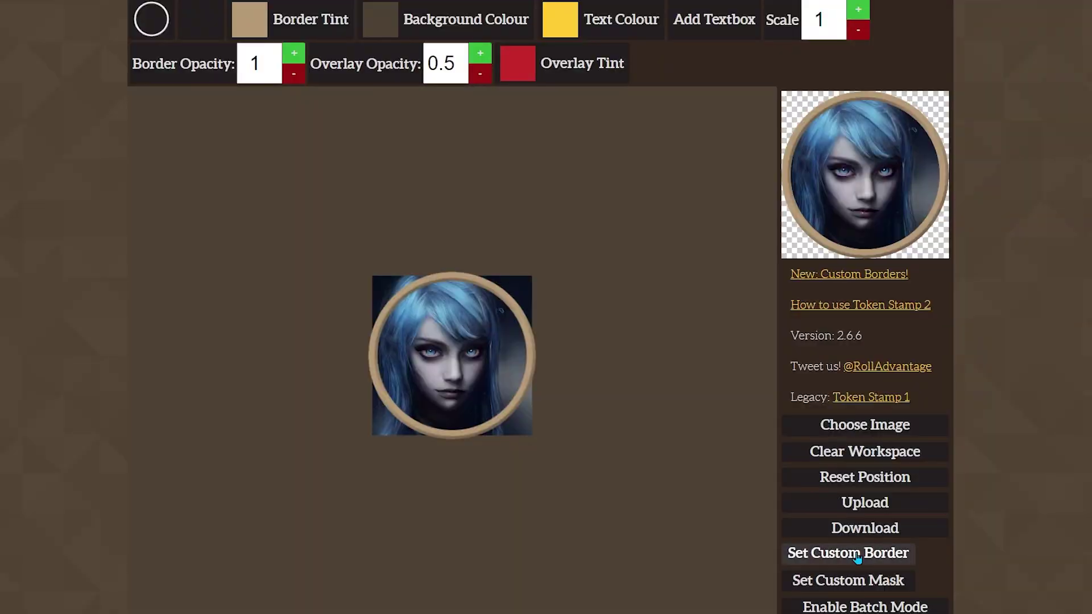
Step: Load the 300x300 image as a custom border and set the border tint to white
click(820, 562)
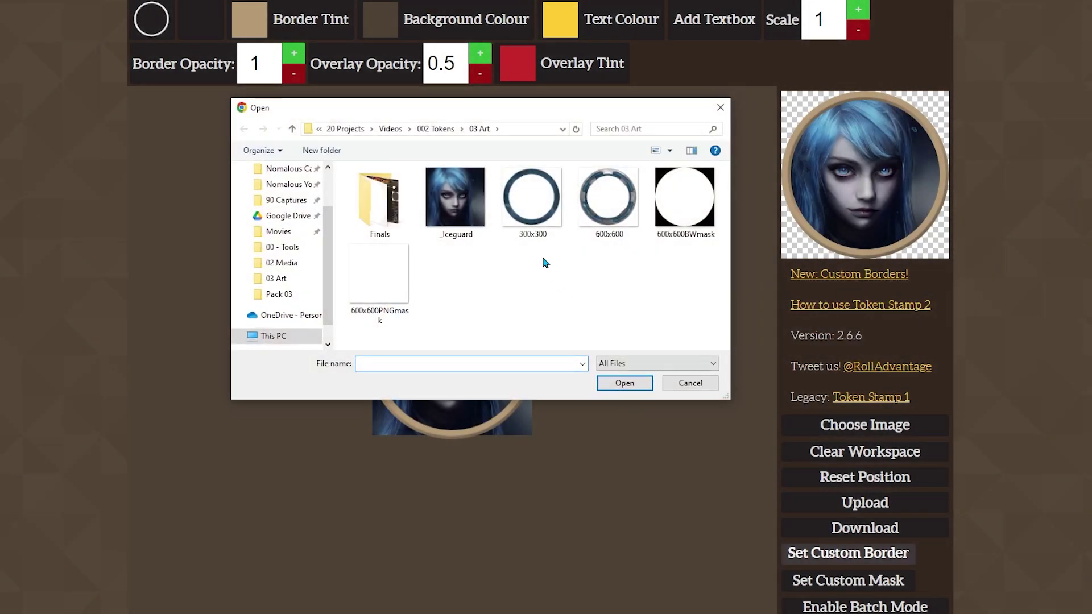
double_click(542, 199)
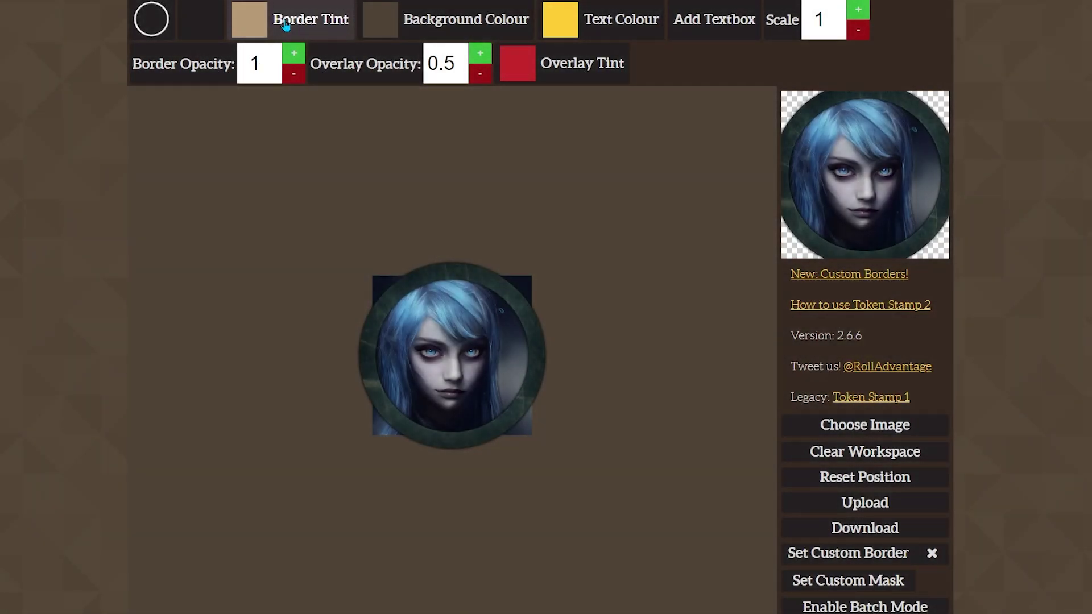
click(286, 22)
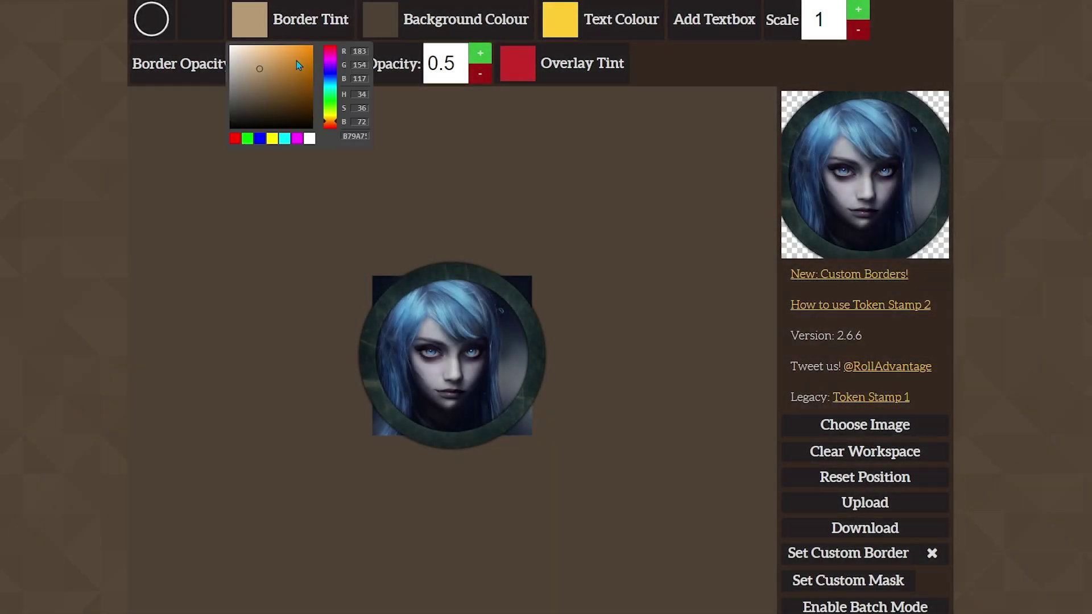
drag(259, 66, 226, 50)
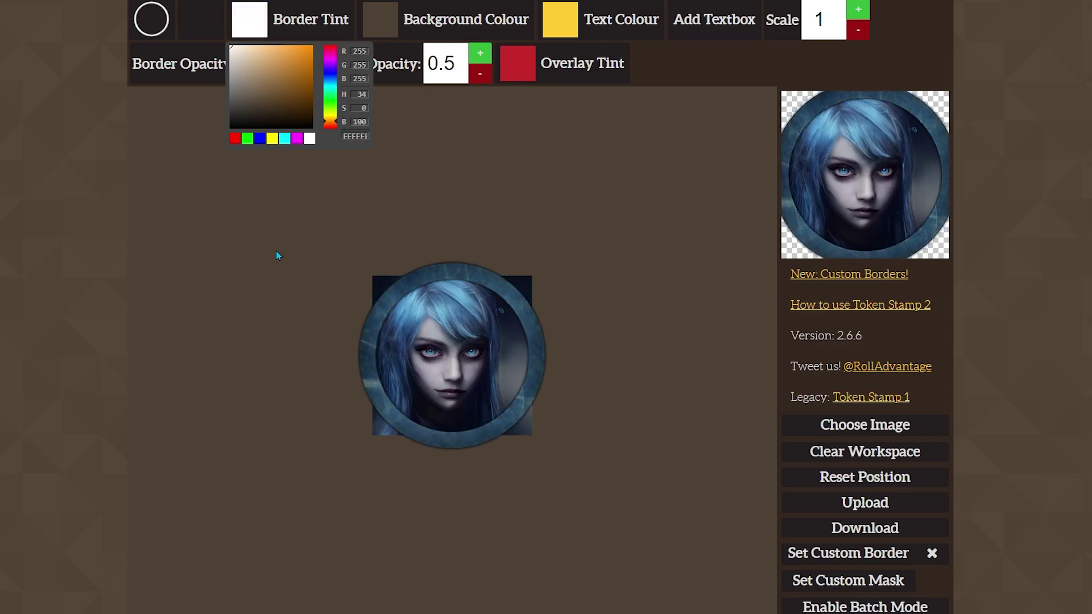
click(480, 202)
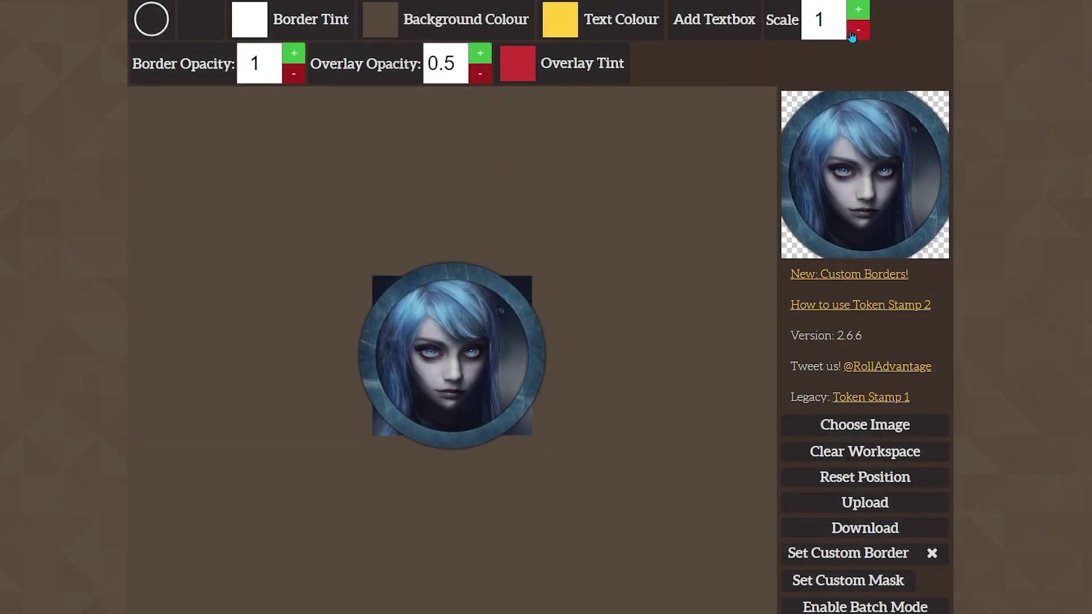
Step: Try token scales of 0.9 and 0.8, and set the scale to 0.85 to fit the custom border
click(858, 34)
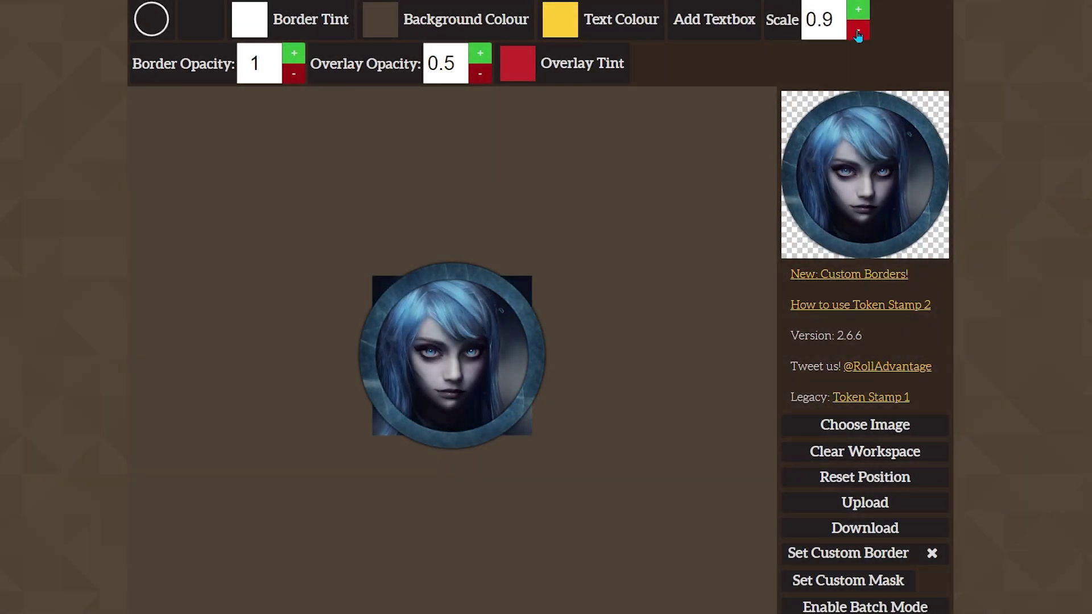
click(858, 34)
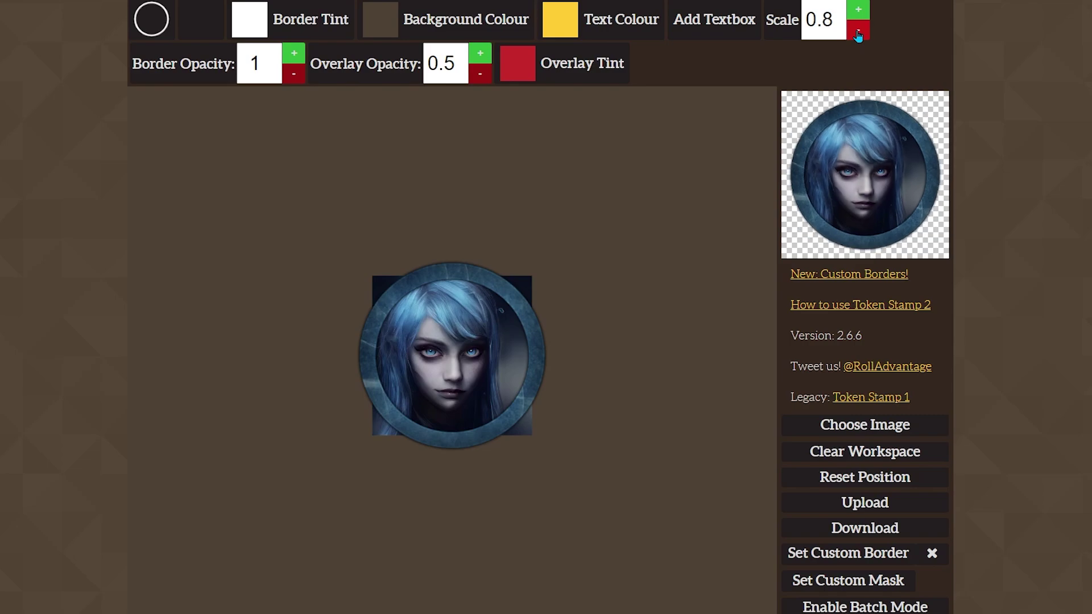
click(859, 11)
click(858, 33)
click(862, 13)
click(858, 33)
click(858, 11)
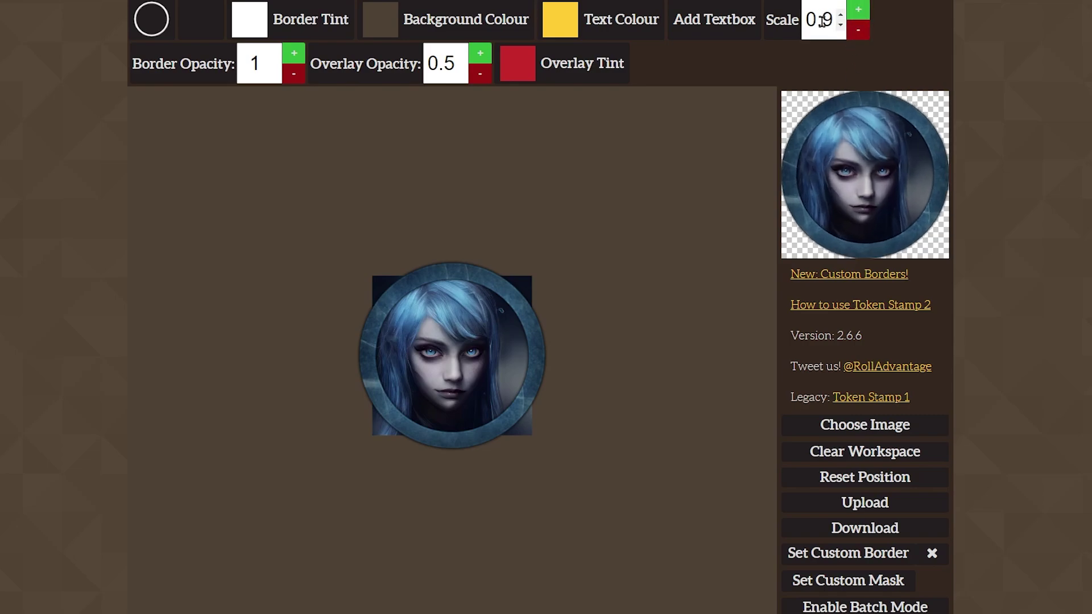
click(858, 33)
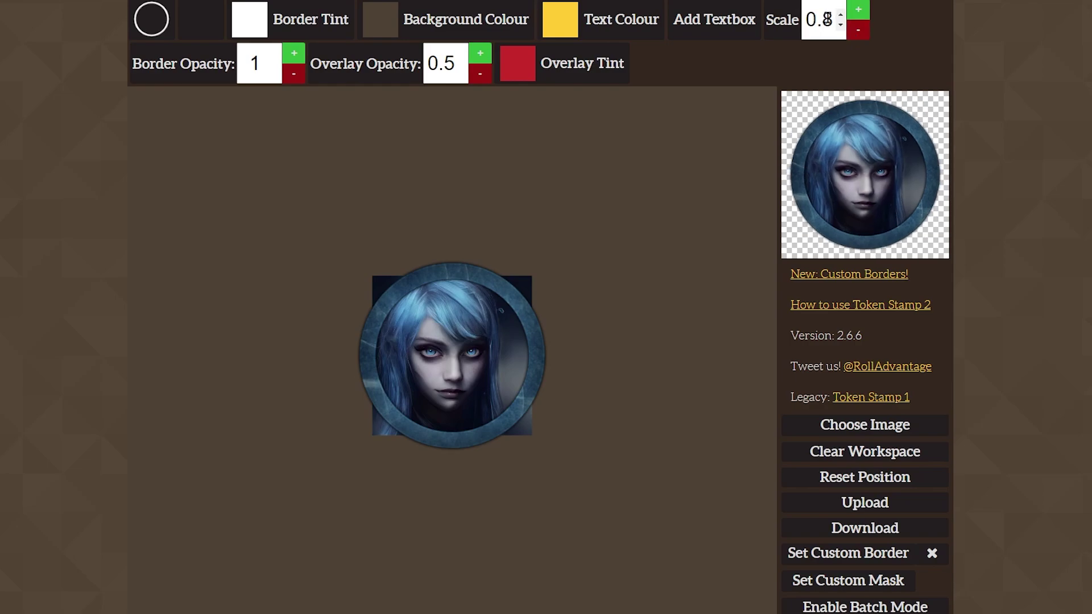
click(827, 19)
text(5)
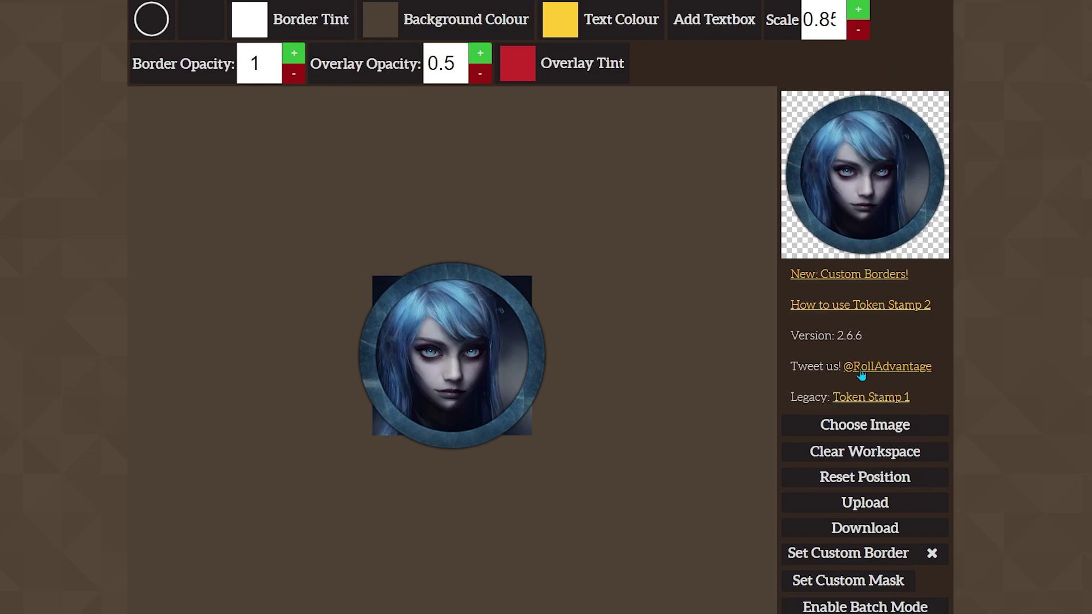
Step: Preview the 300x300 border file in Windows Photo Viewer, examine its edge quality up close, and cancel the image selection
click(864, 425)
right_click(585, 199)
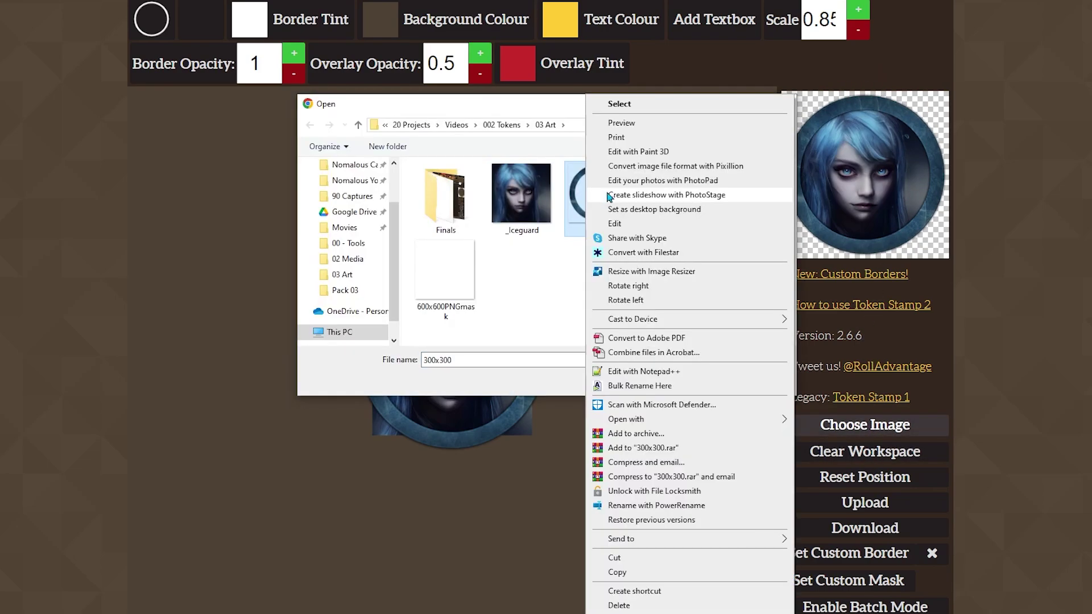
click(669, 121)
drag(830, 31, 564, 49)
scroll(609, 166, up, 5)
drag(726, 178, 629, 251)
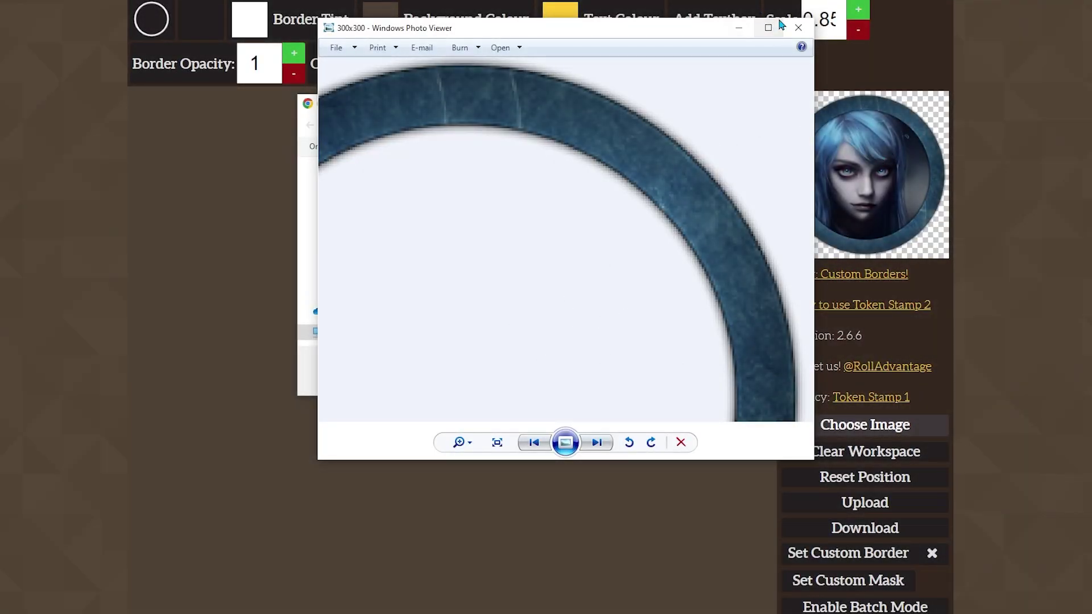
click(798, 27)
click(690, 377)
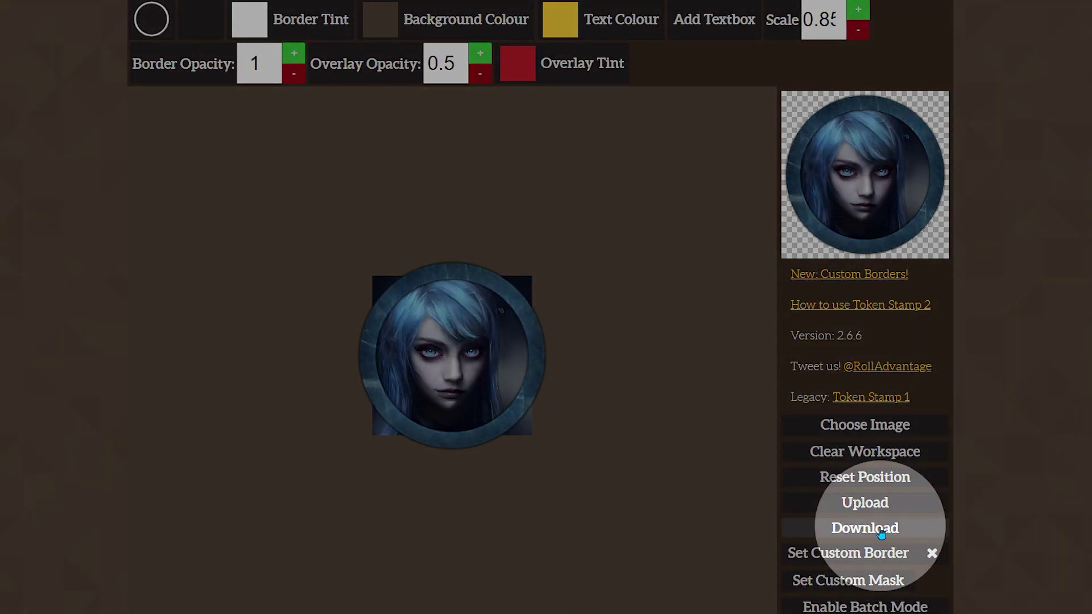
Step: Download the token and inspect the border and portrait quality of the token_1 (1) image up close
click(881, 532)
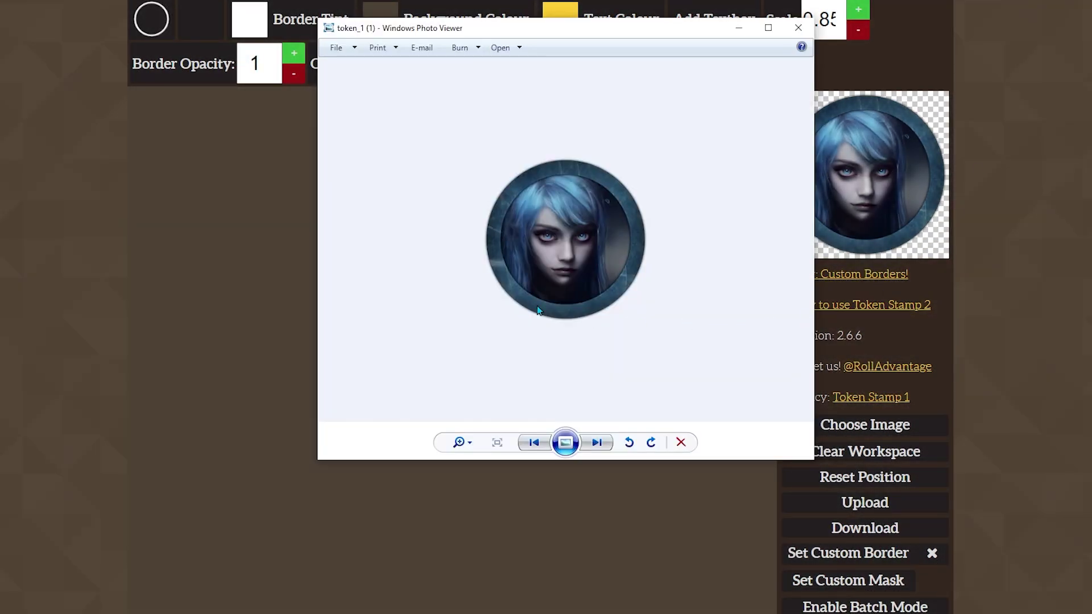
scroll(542, 261, up, 5)
scroll(732, 282, up, 1)
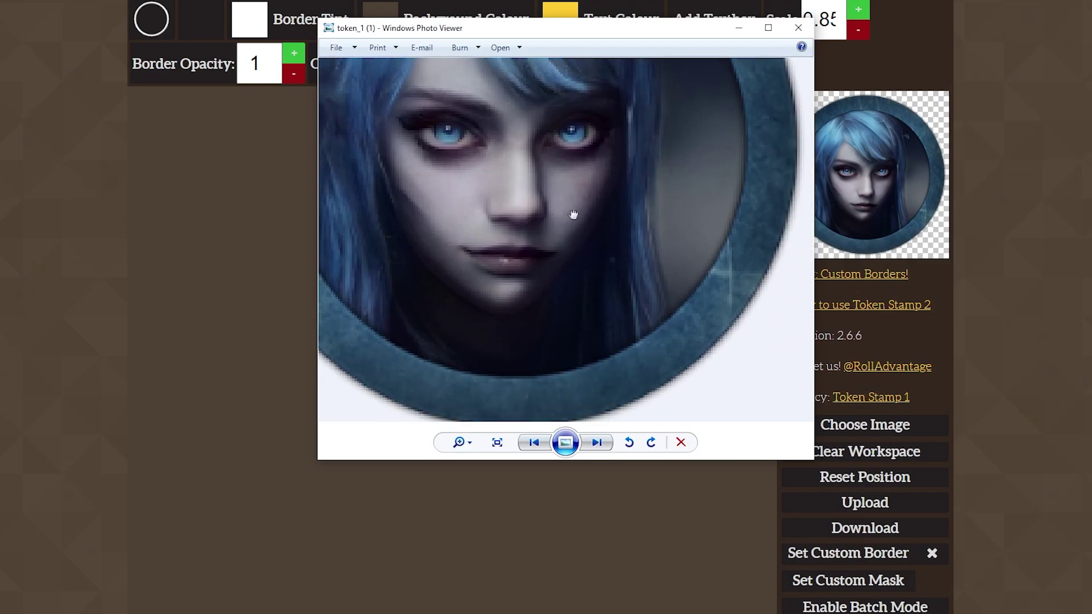
scroll(728, 310, up, 2)
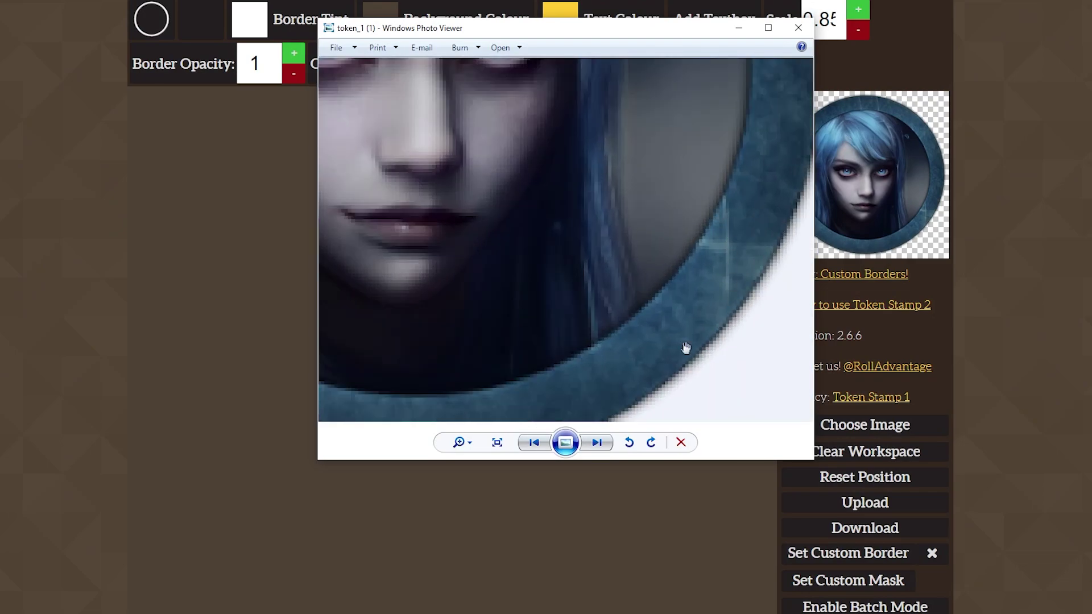
scroll(682, 273, down, 2)
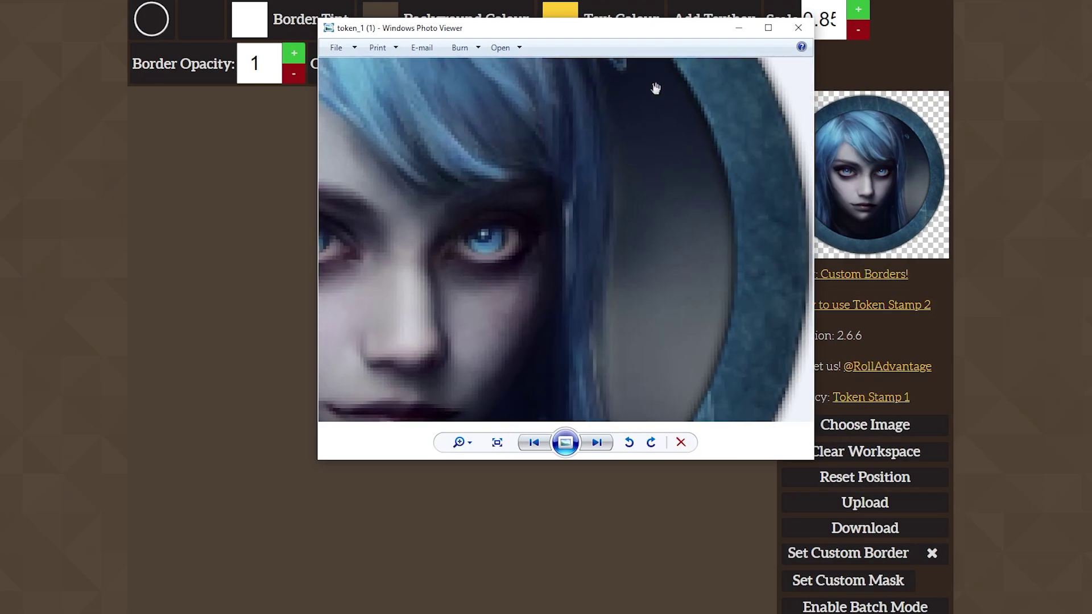
scroll(653, 91, up, 3)
scroll(629, 183, down, 5)
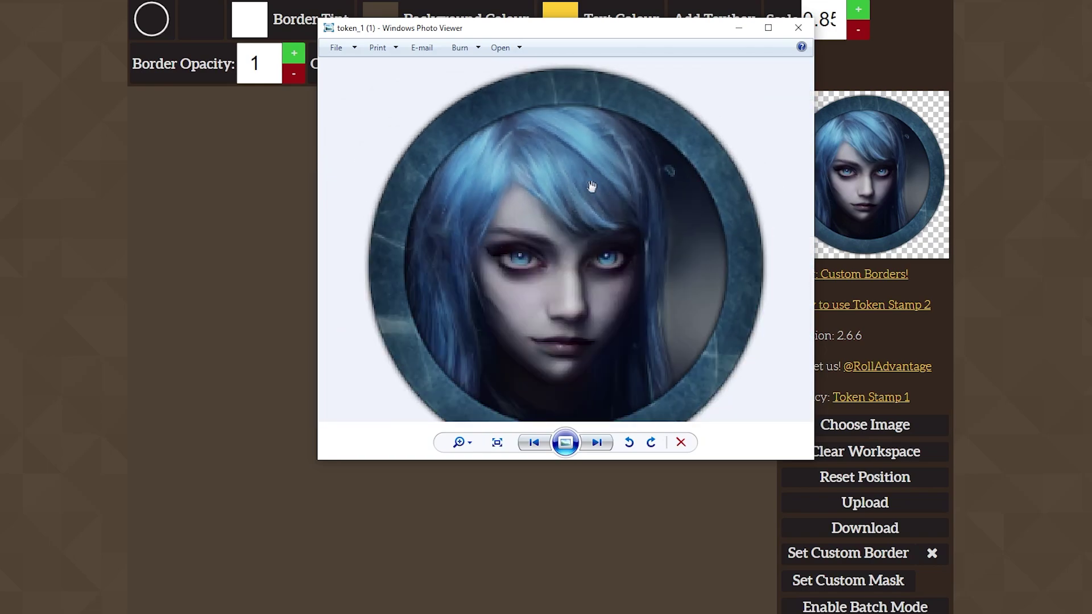
scroll(554, 190, down, 1)
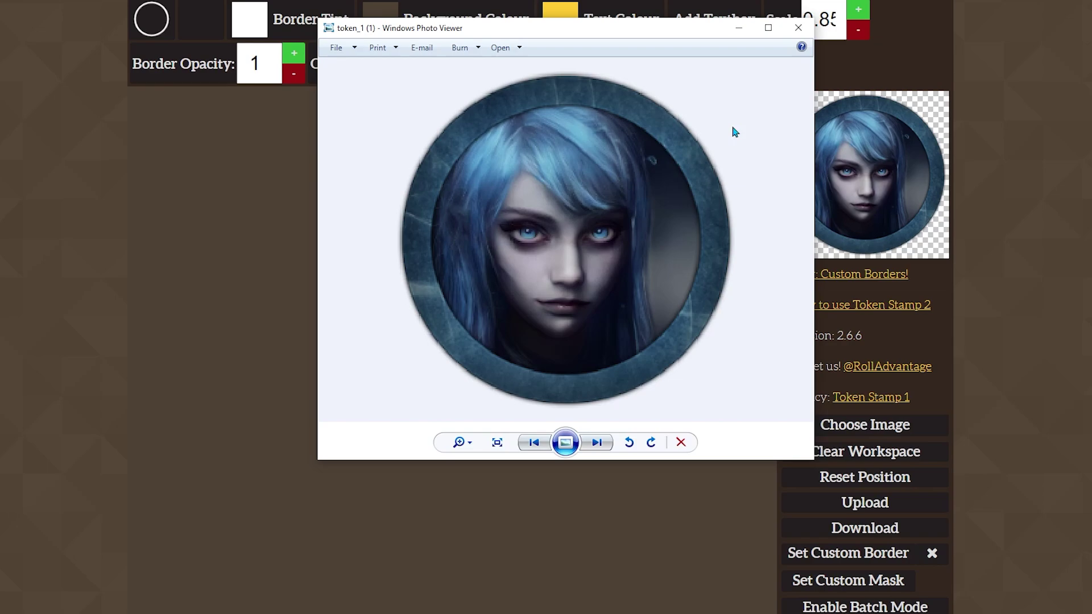
click(797, 27)
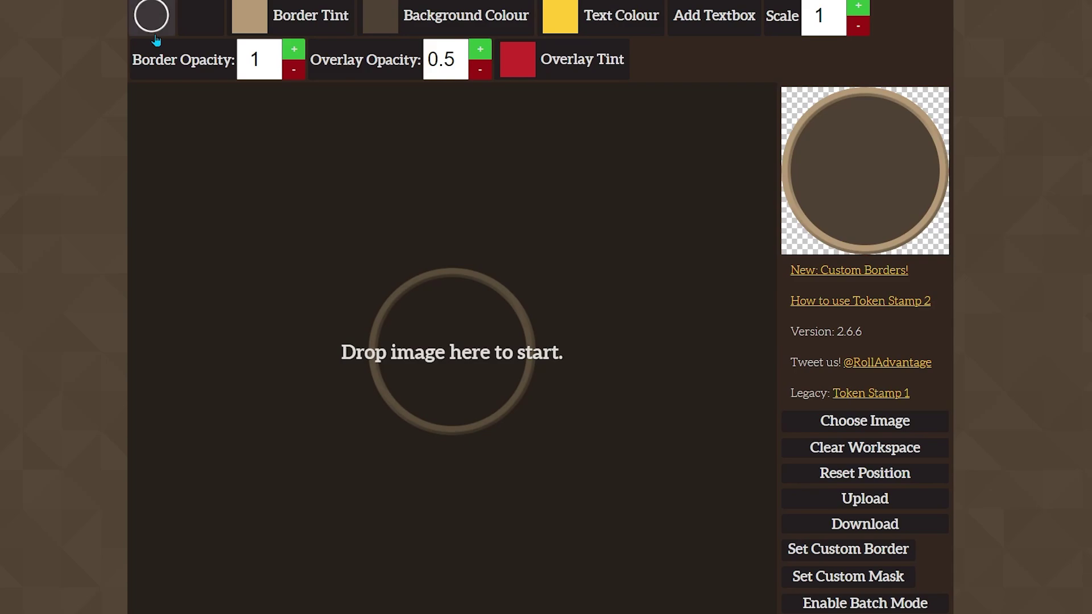
click(149, 19)
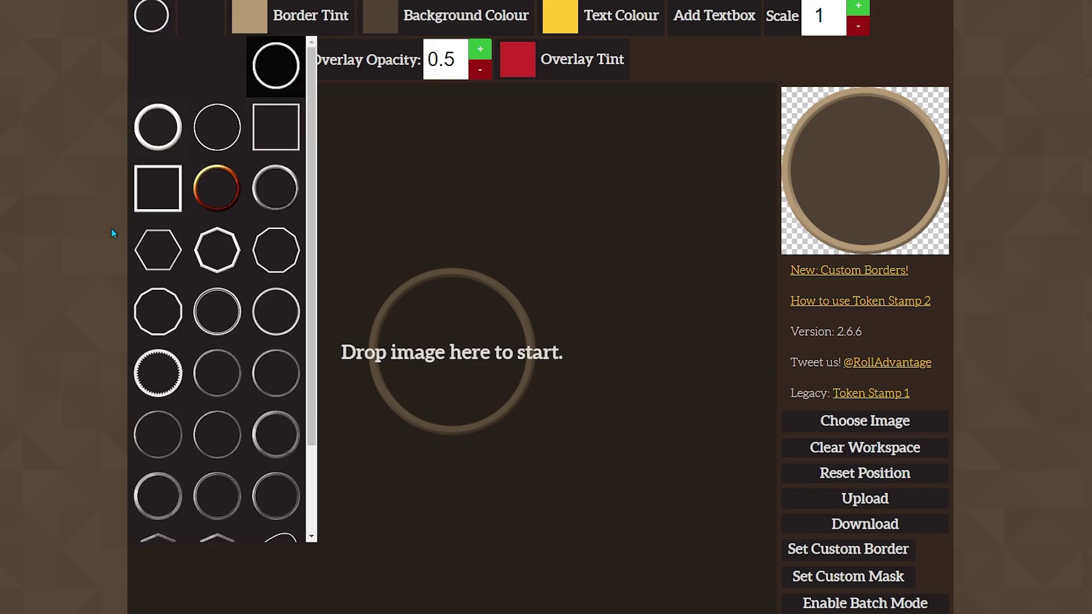
click(161, 19)
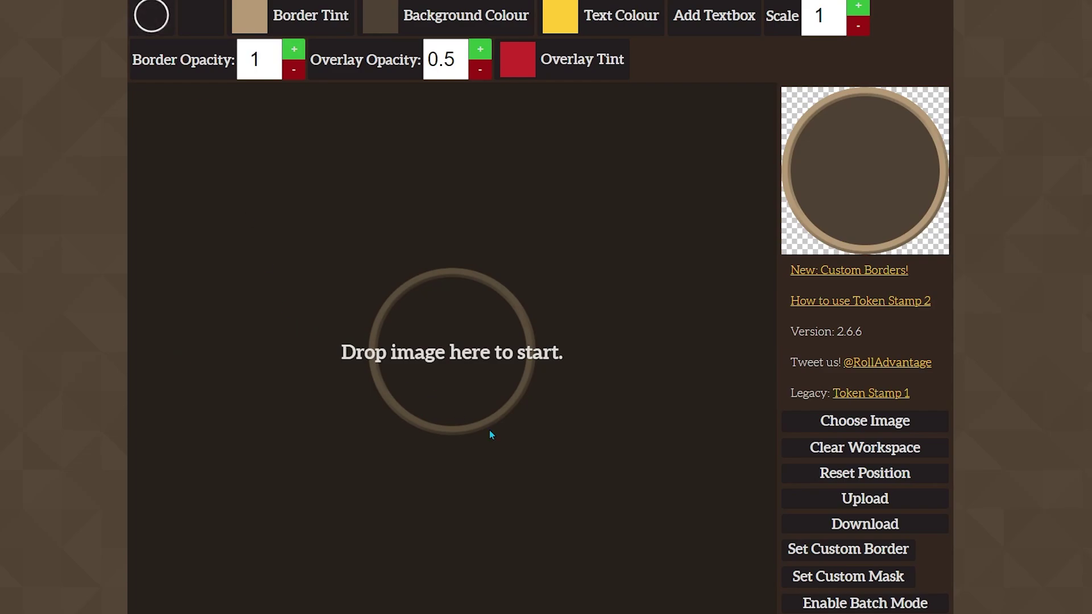
Step: Load the _Iceguard portrait as the token image and set the 600x600 file as its custom border
click(861, 426)
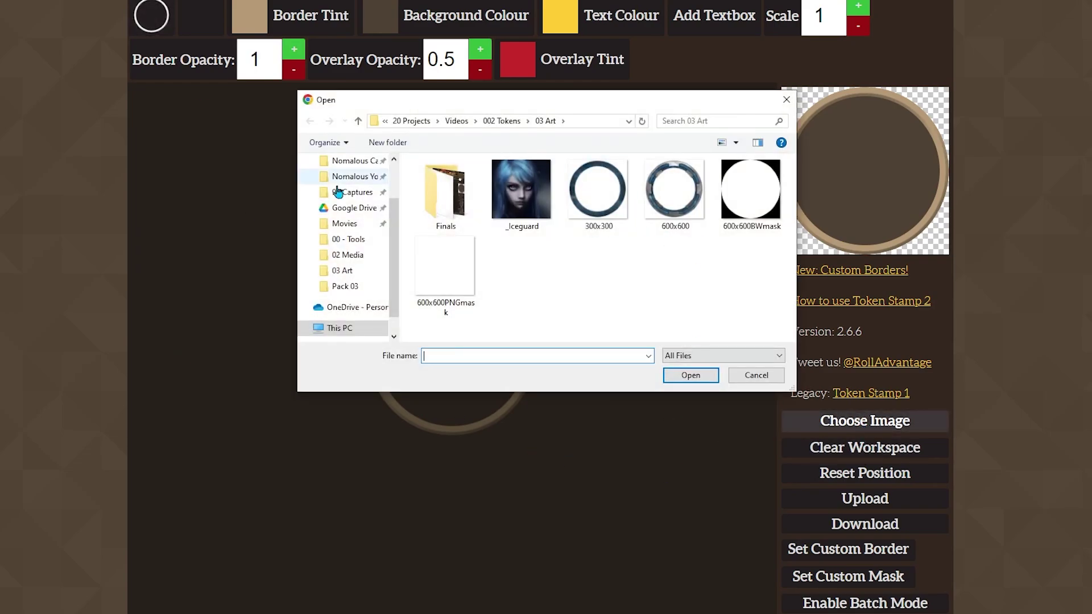
double_click(523, 191)
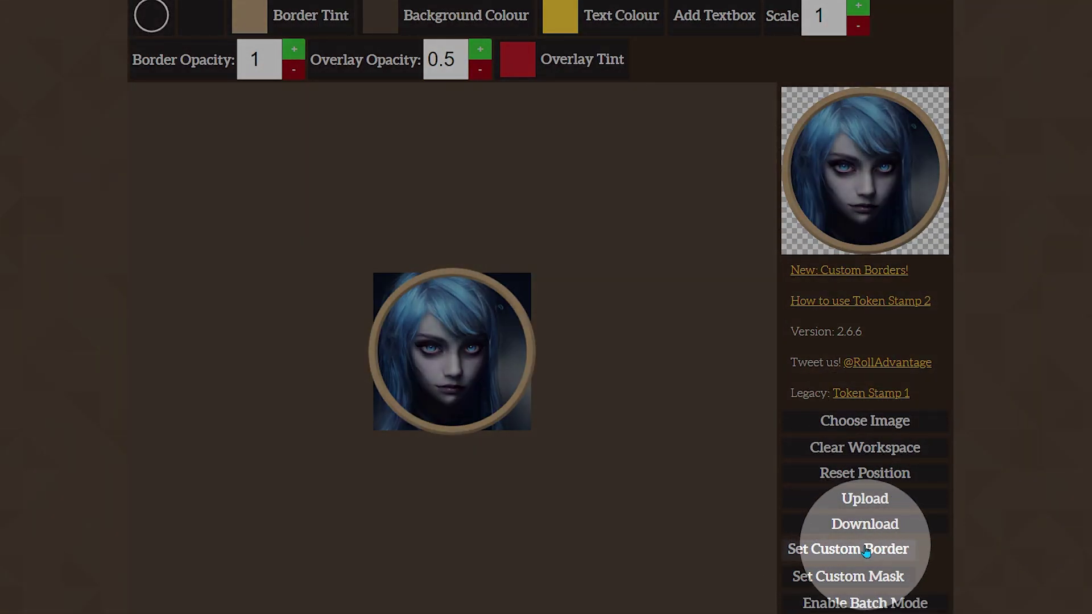
click(865, 550)
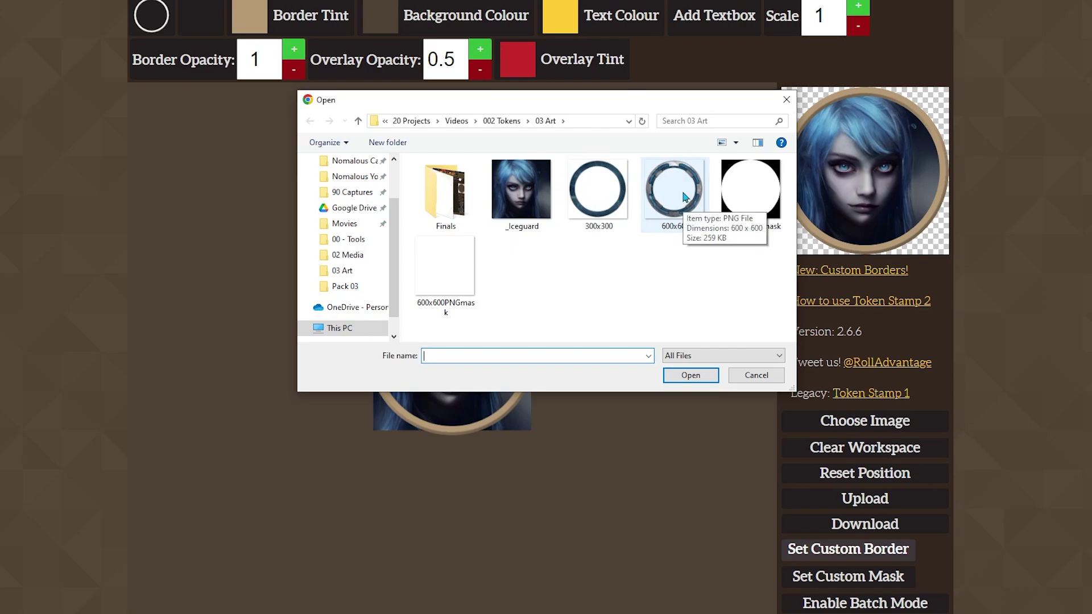
double_click(598, 193)
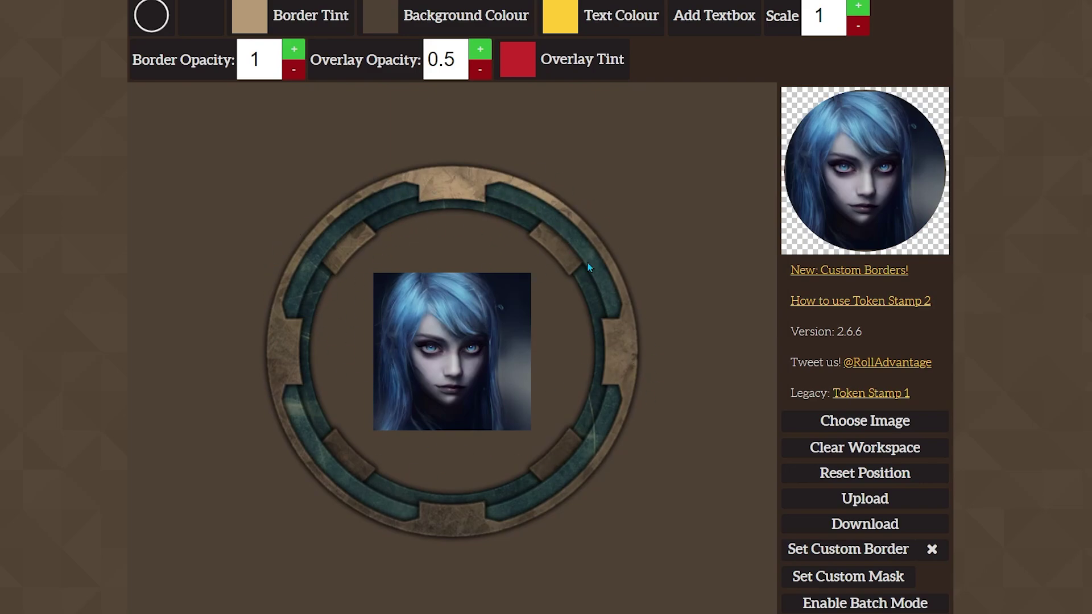
Step: Enlarge the portrait until it fills the custom border's opening, and set the border tint to white
click(469, 323)
drag(539, 277, 621, 195)
click(689, 240)
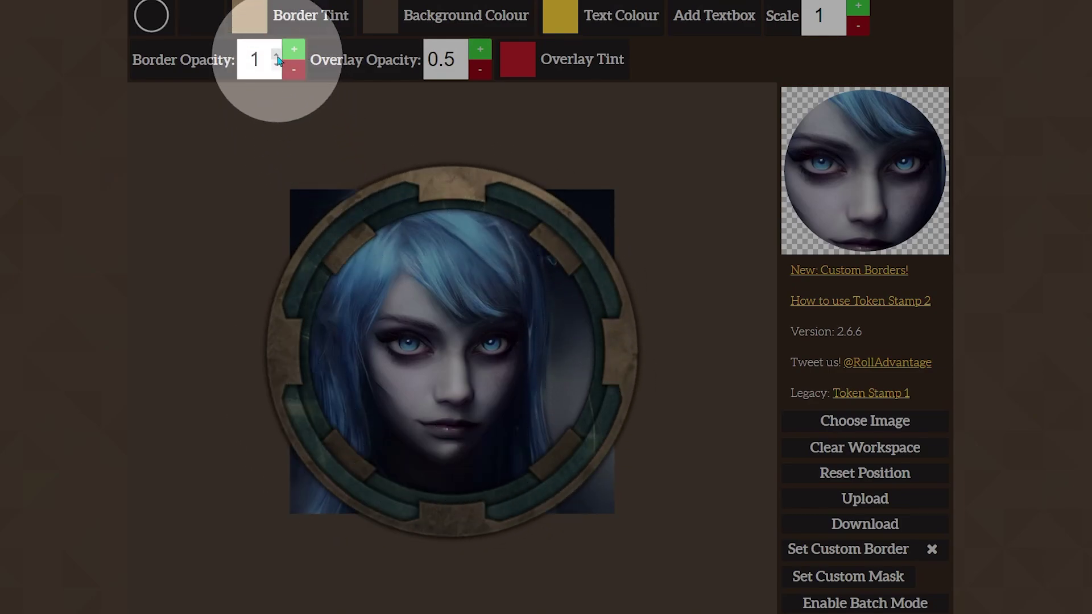
click(299, 22)
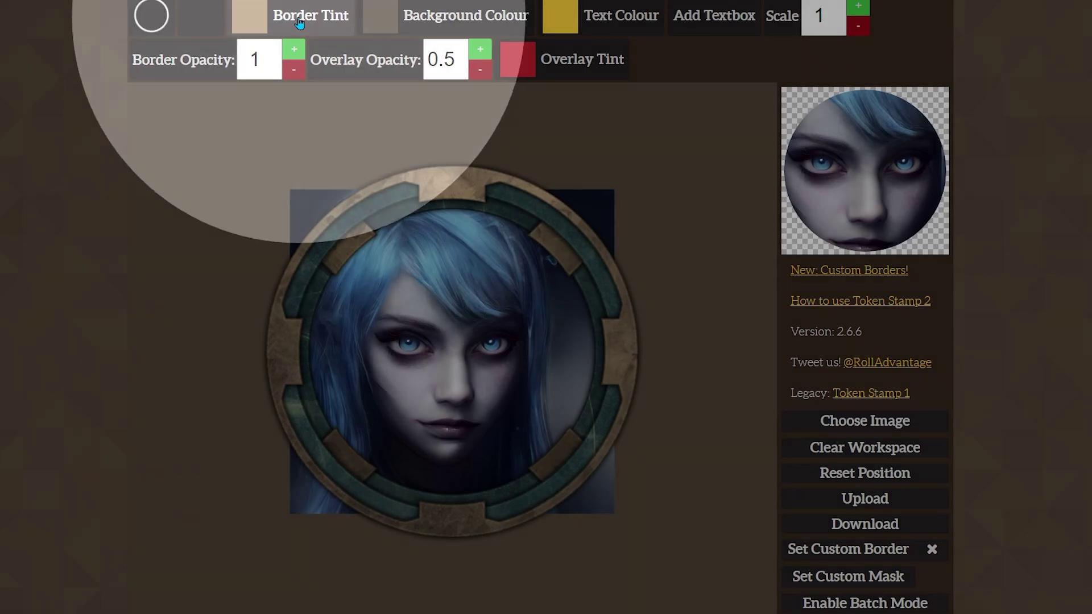
click(231, 43)
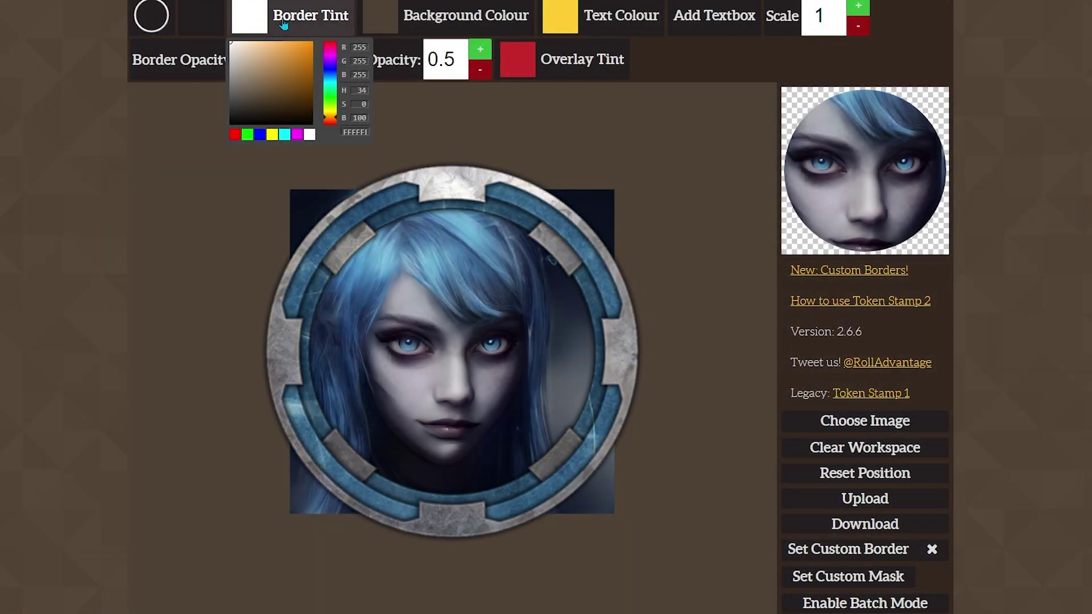
click(249, 16)
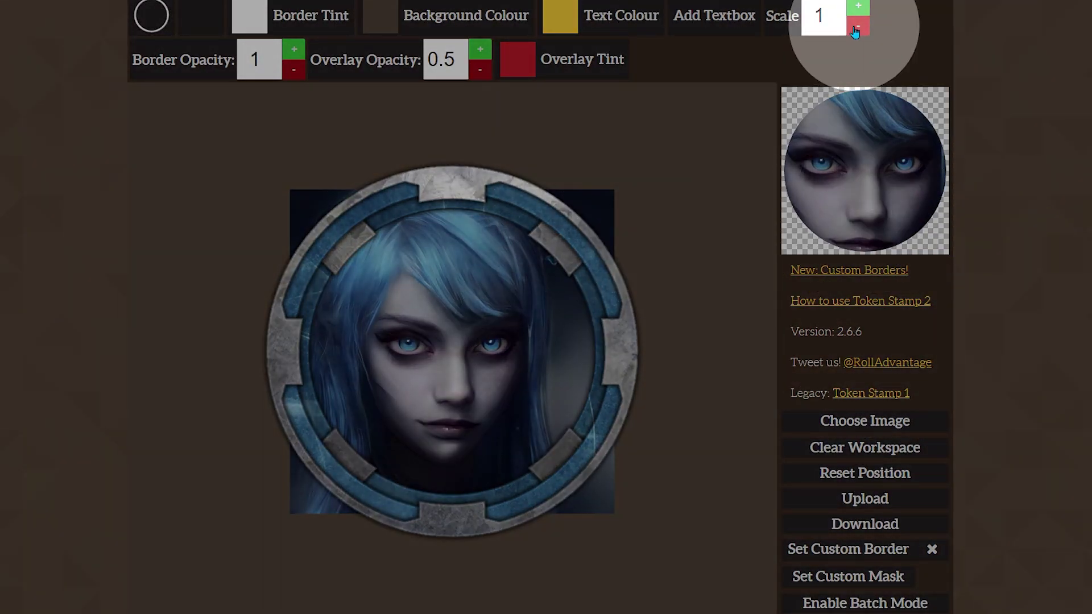
Step: Reduce the token scale in steps, compare 0.5 with 0.4, and set the scale to 0.42 to fit the whole border
click(855, 29)
click(856, 30)
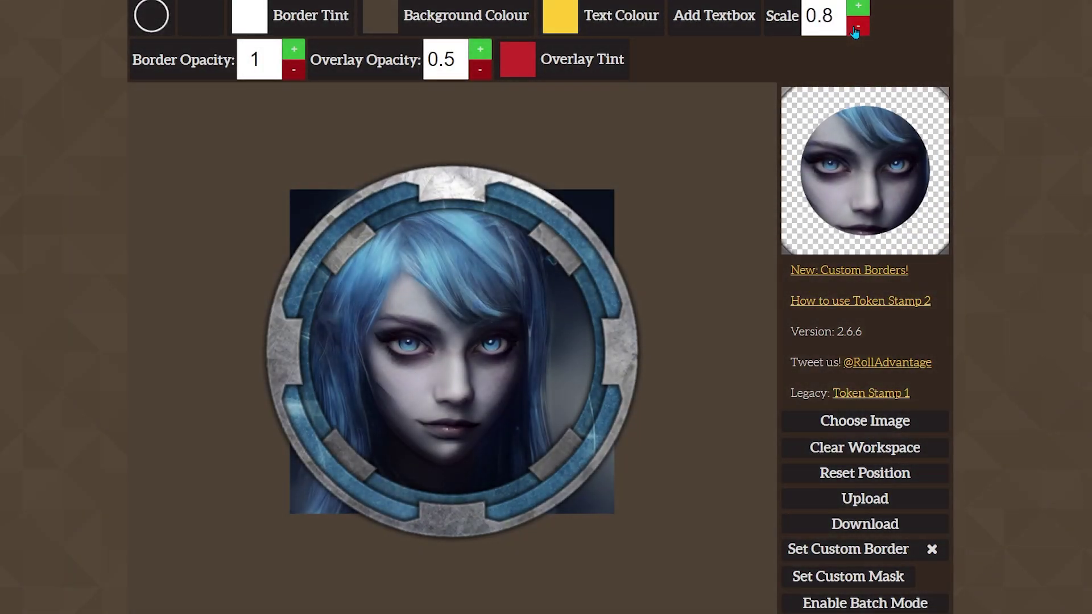
click(856, 30)
click(856, 30)
click(855, 30)
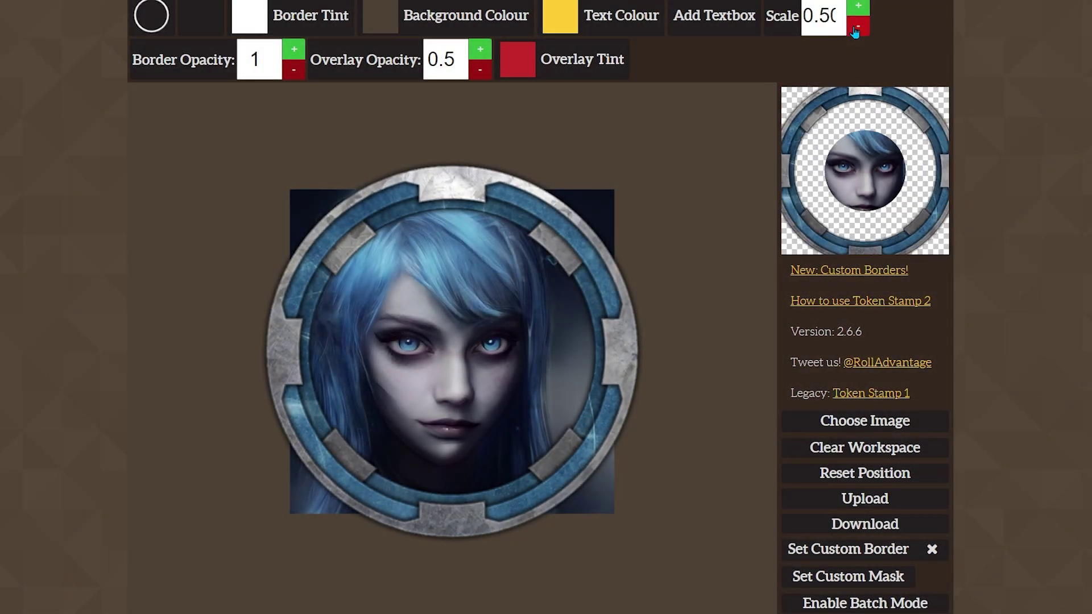
click(856, 30)
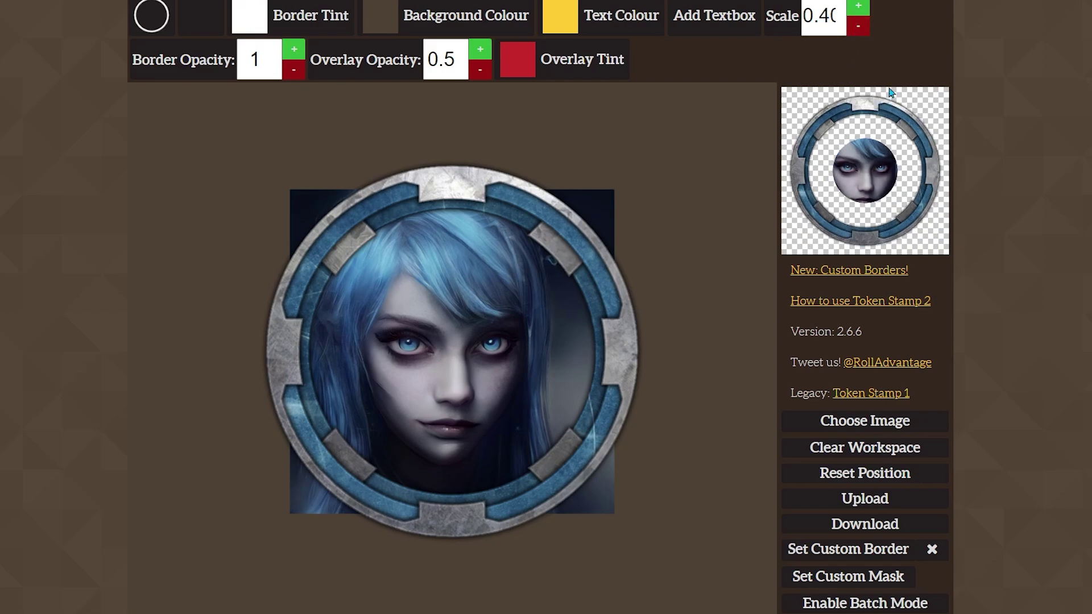
click(858, 8)
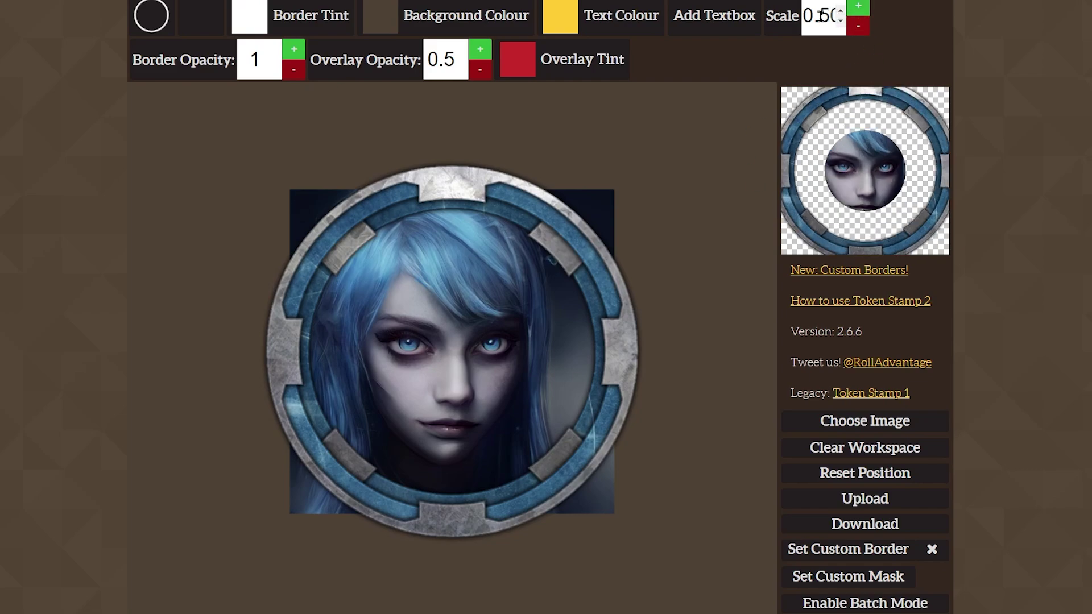
click(857, 26)
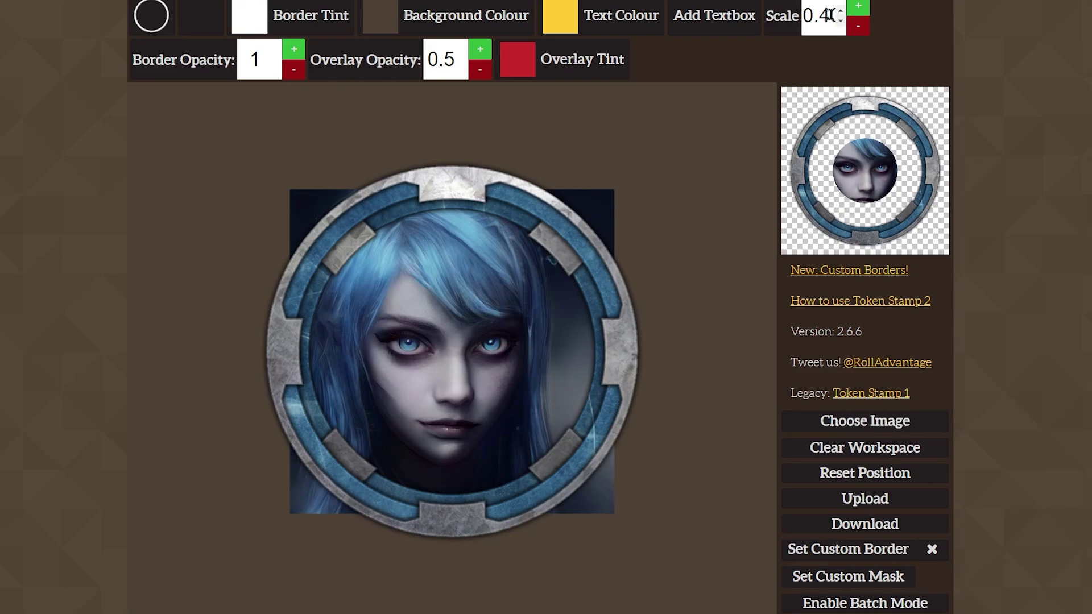
click(858, 6)
click(858, 26)
click(831, 16)
text(2)
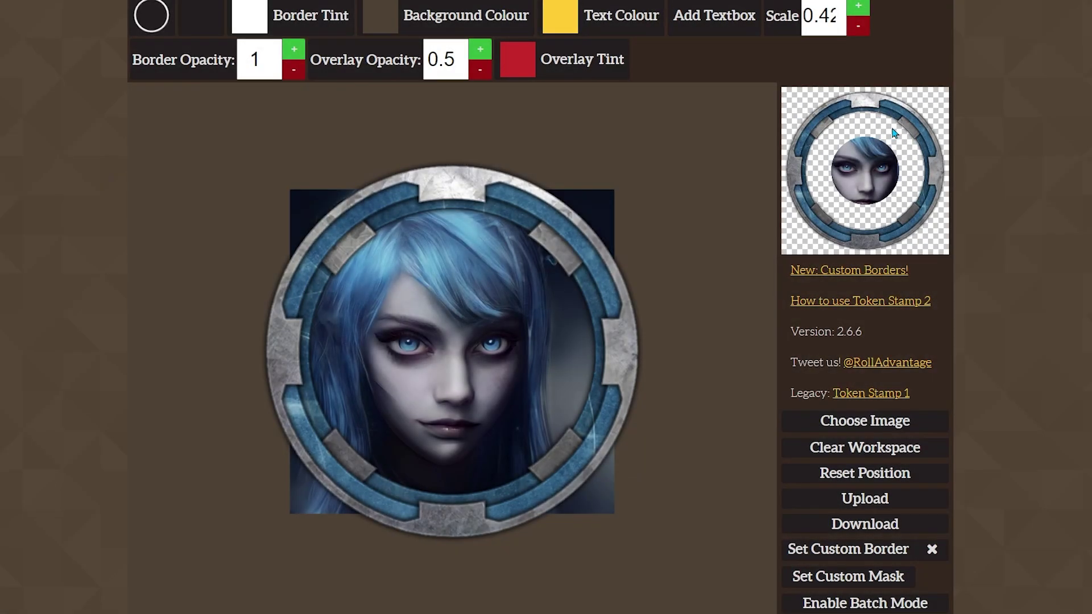
Step: Preview the 600x600PNGmask file in Windows Photo Viewer, close it, and load 600x600BWmask as the custom mask
click(856, 584)
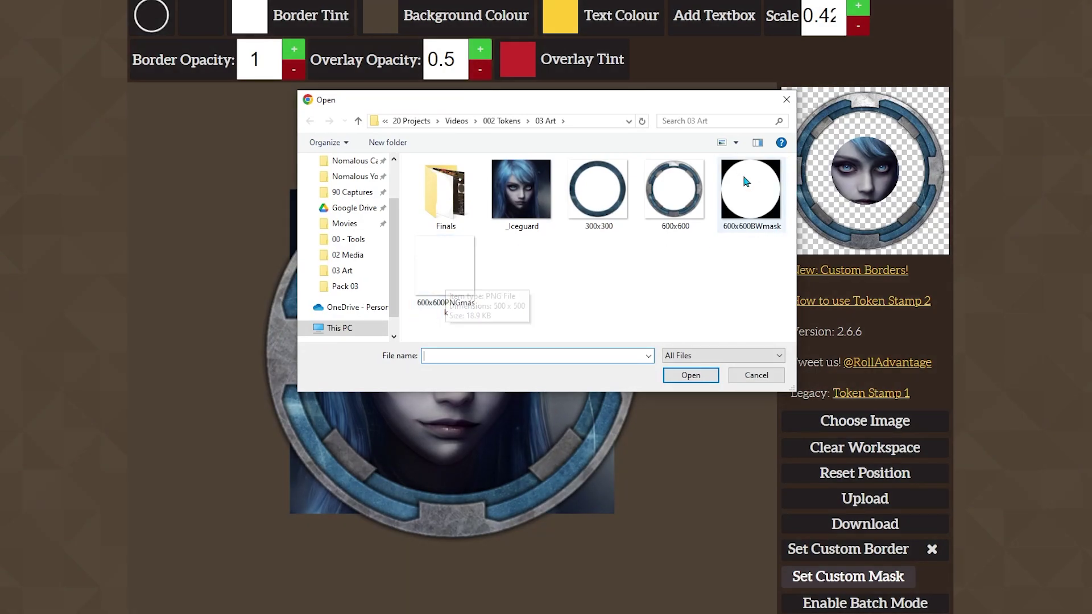
right_click(444, 281)
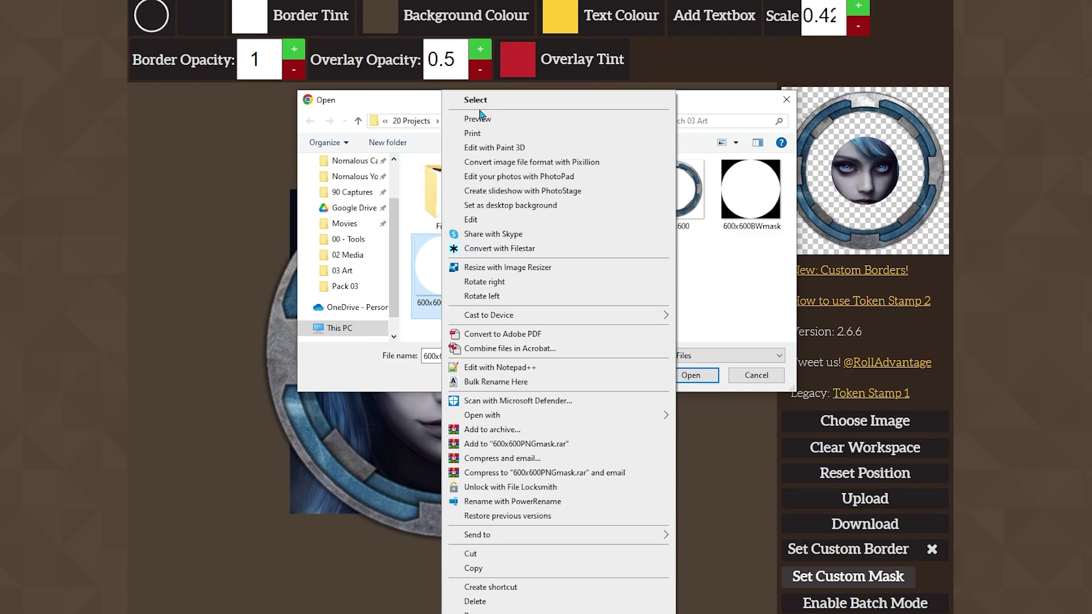
click(480, 114)
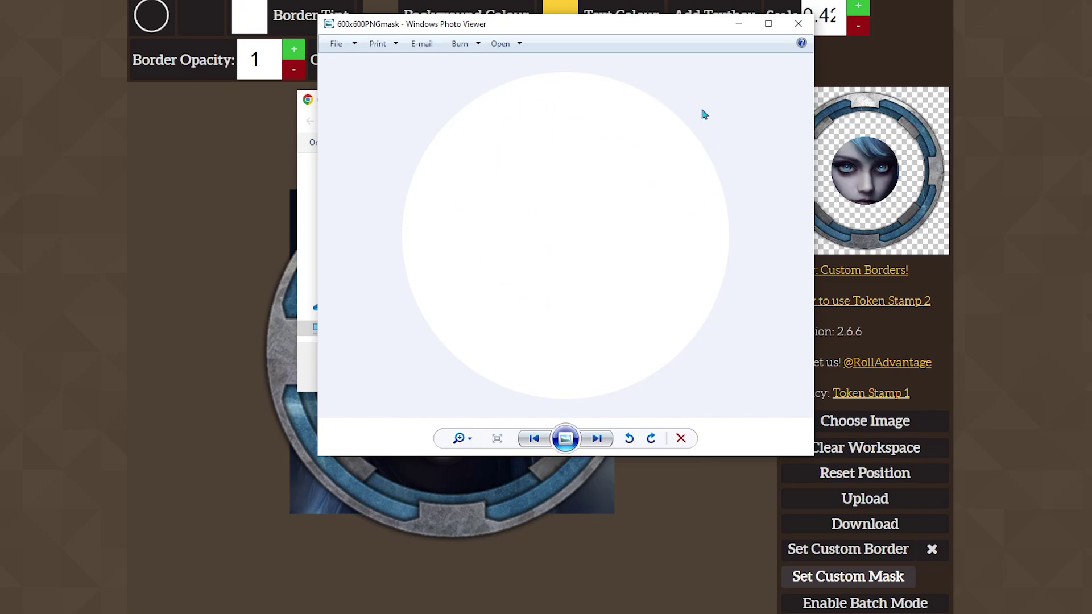
click(798, 25)
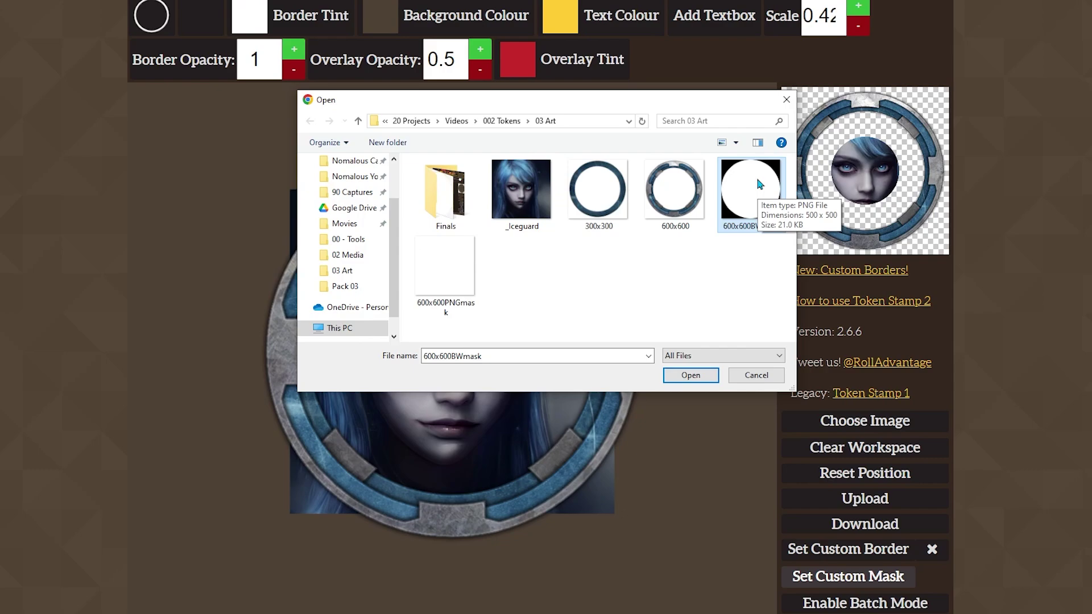
double_click(751, 187)
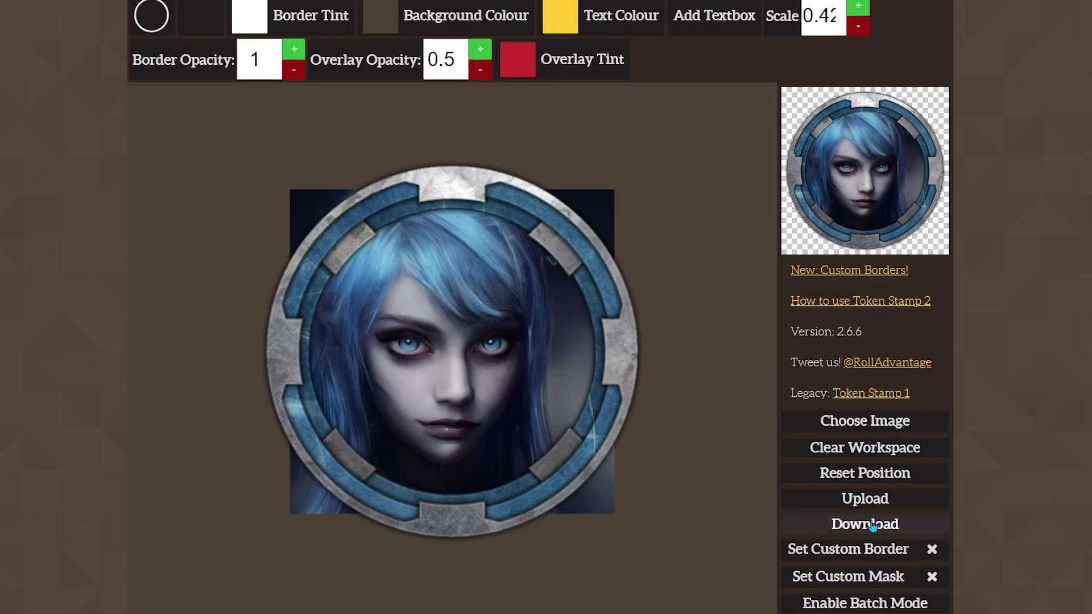
Step: Download the masked token and inspect the token_1 (2) image up close
click(873, 527)
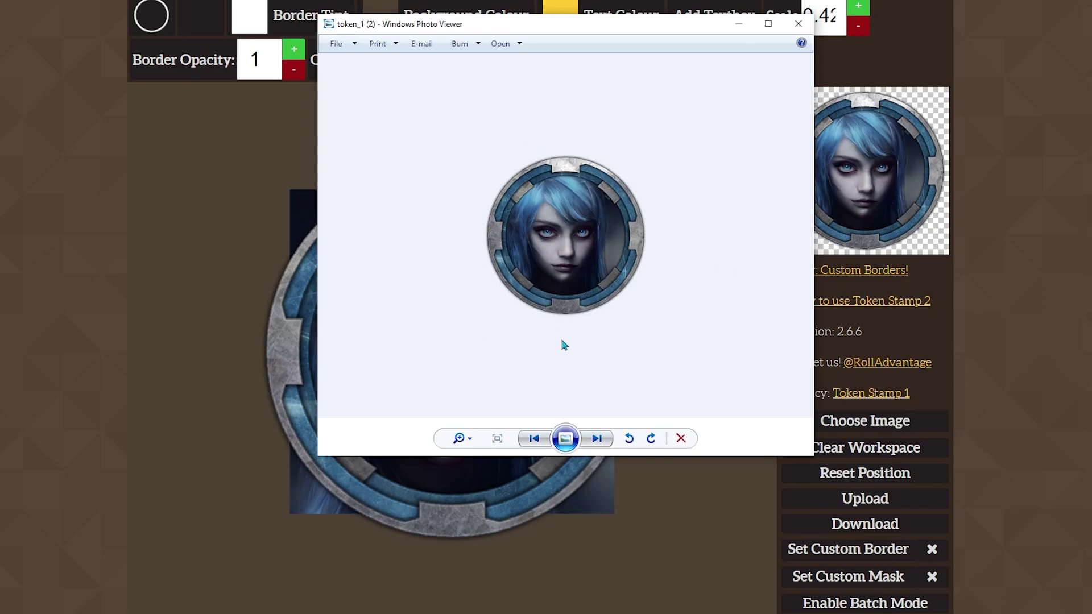
drag(682, 25, 940, 110)
scroll(908, 268, up, 4)
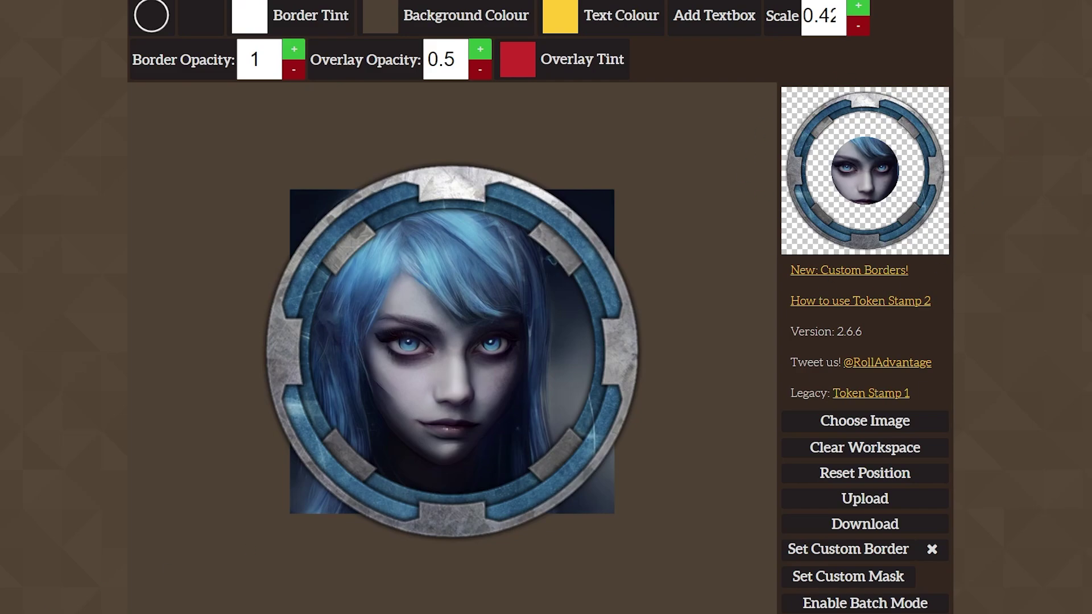
Step: Switch to Paint and open the 600x600 border image from the 03 Art folder, discarding the untitled drawing
key(super)
text(paint)
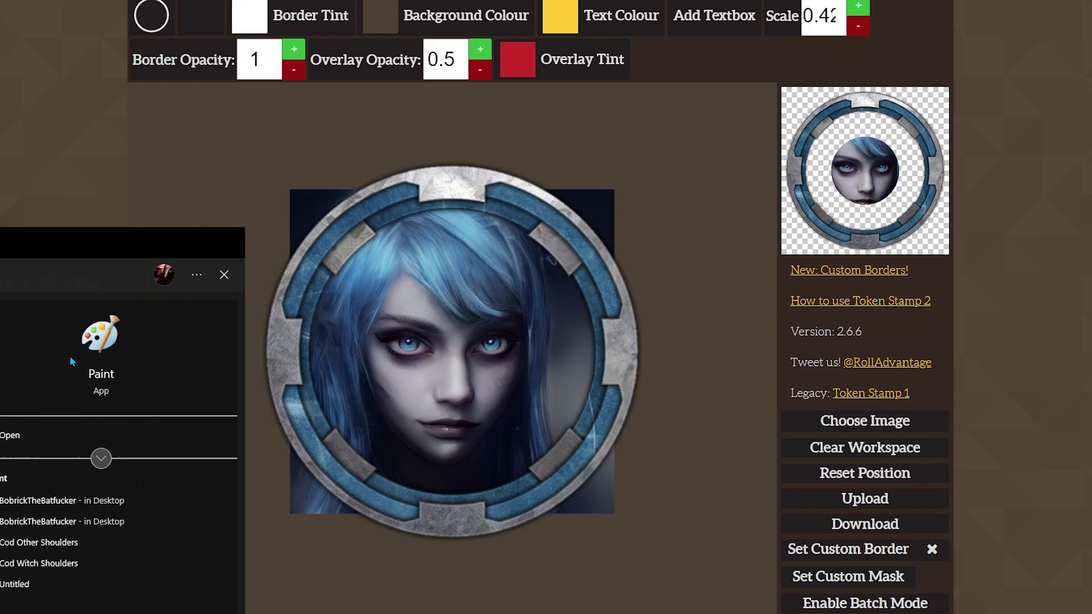
key(Return)
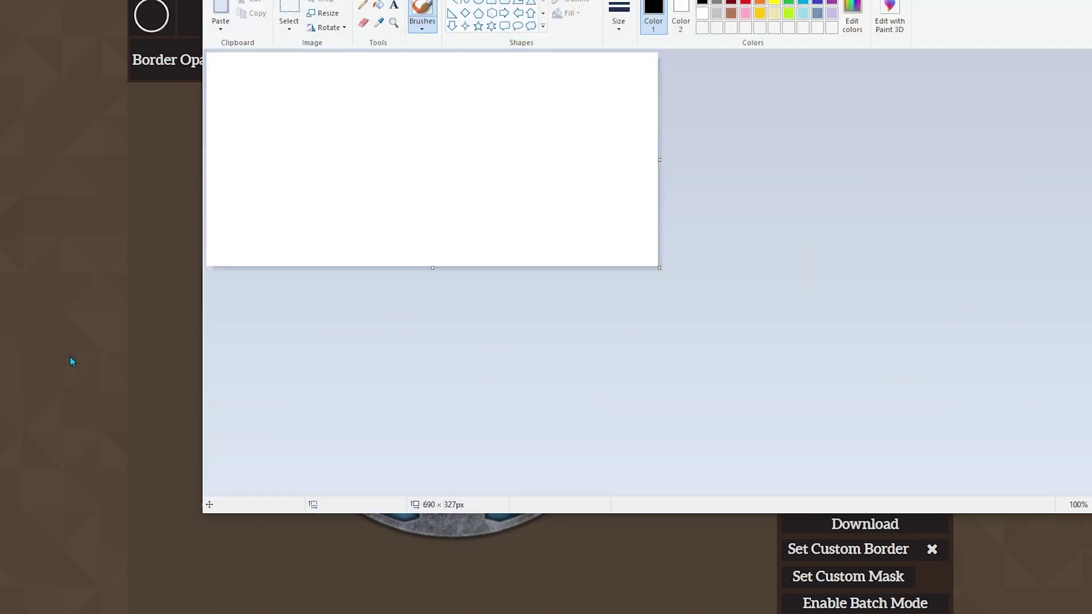
mouse_move(410, 3)
mouse_down()
mouse_move(495, 112)
mouse_move(350, 35)
mouse_move(366, 12)
mouse_up()
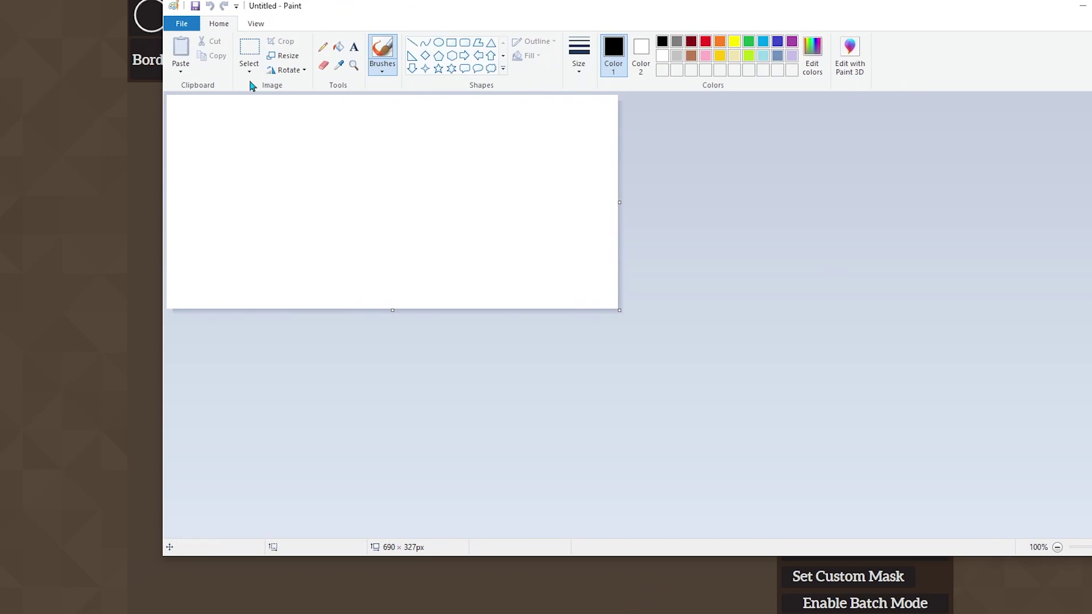
key(ctrl+o)
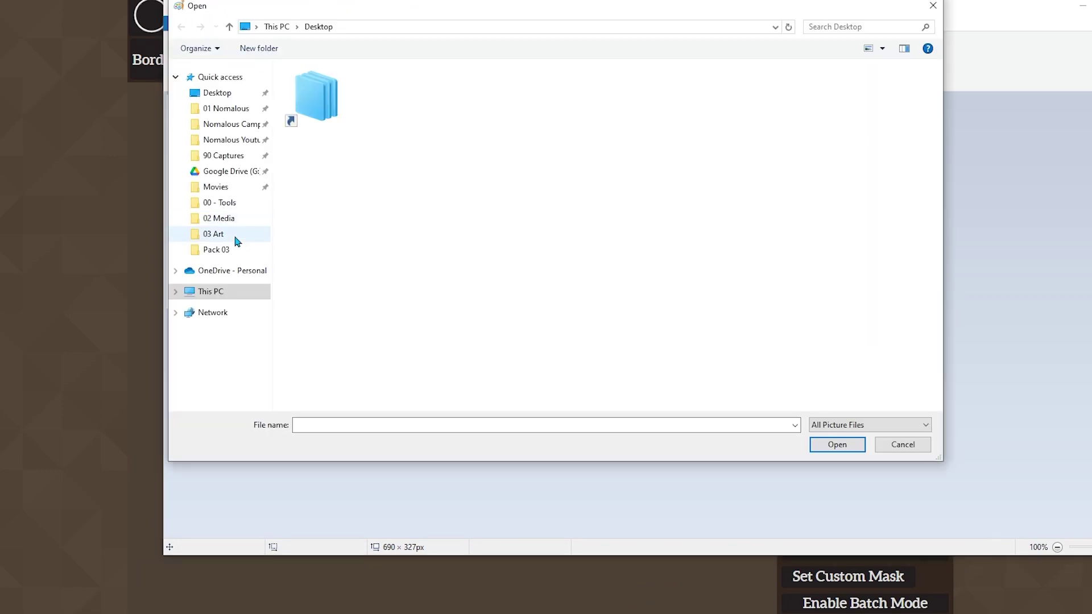
click(237, 237)
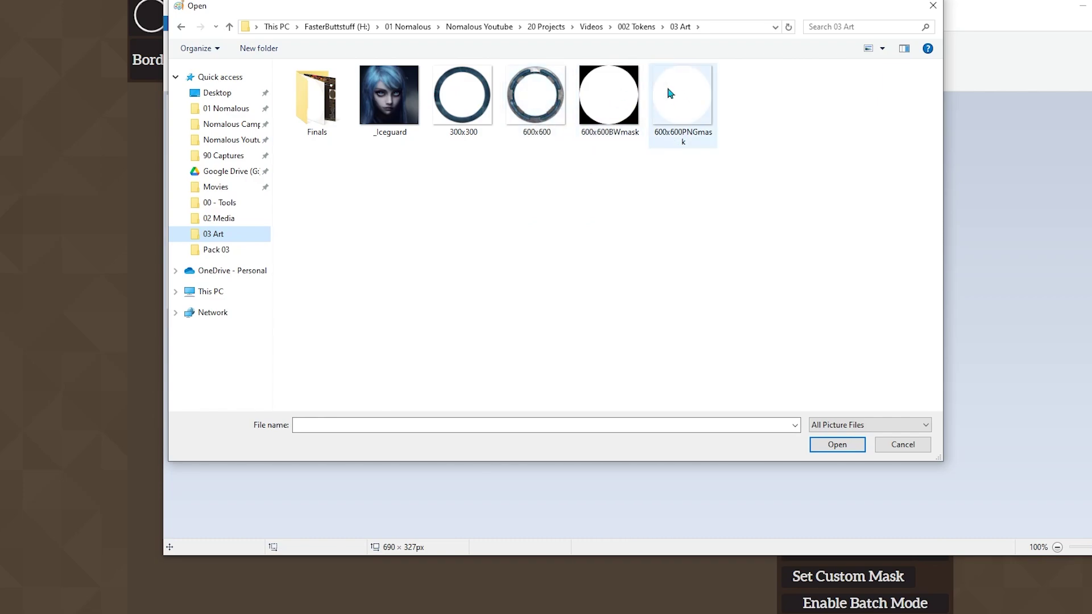
double_click(547, 88)
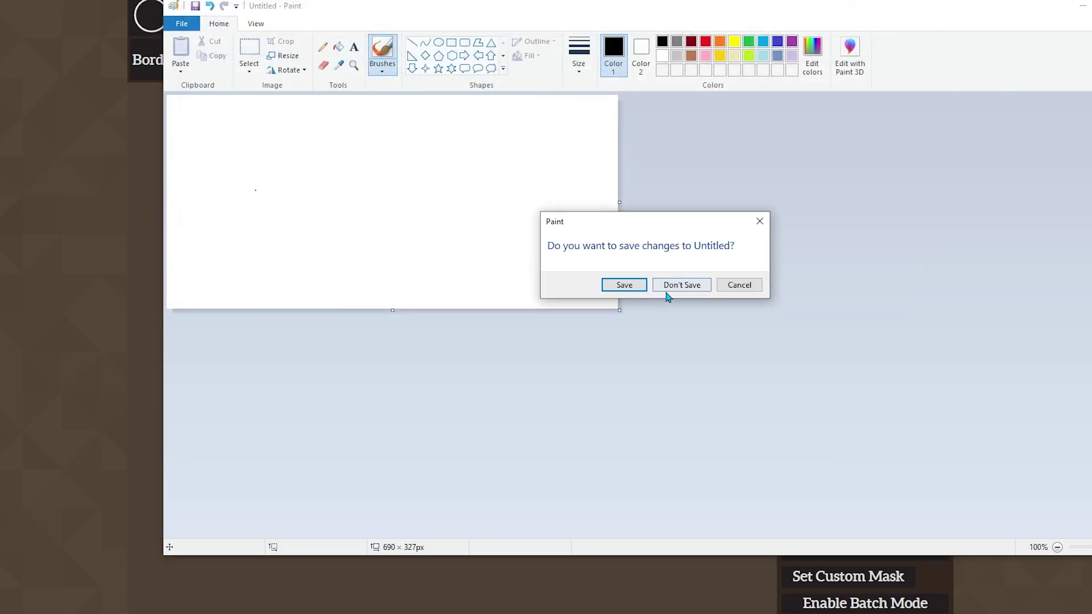
click(667, 291)
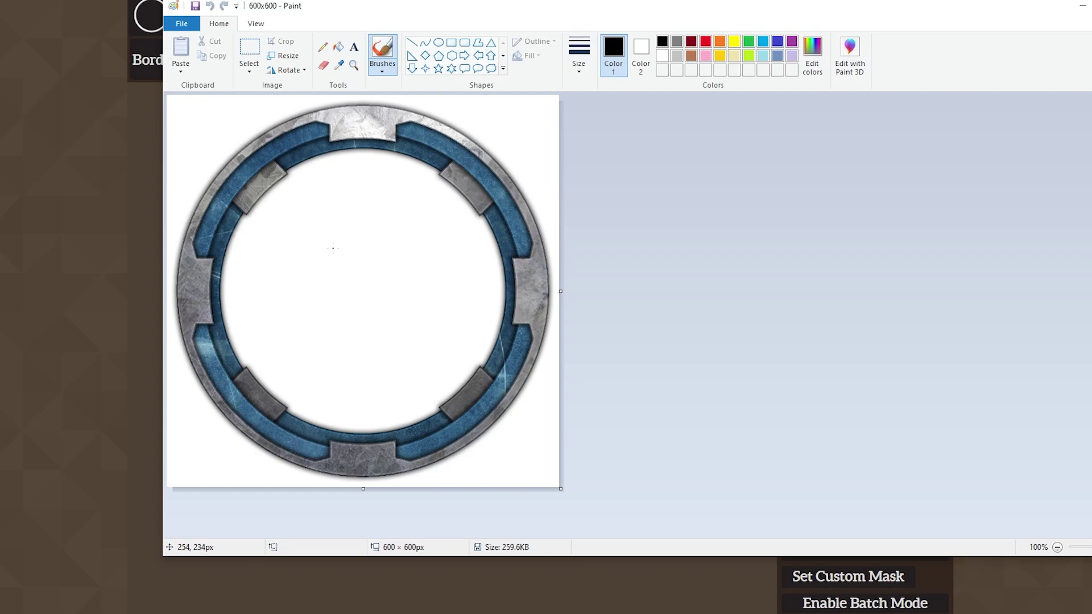
Step: Draw a solid-filled white circle with black outline, about 539 × 539 px, and centre it over the border ring
click(439, 44)
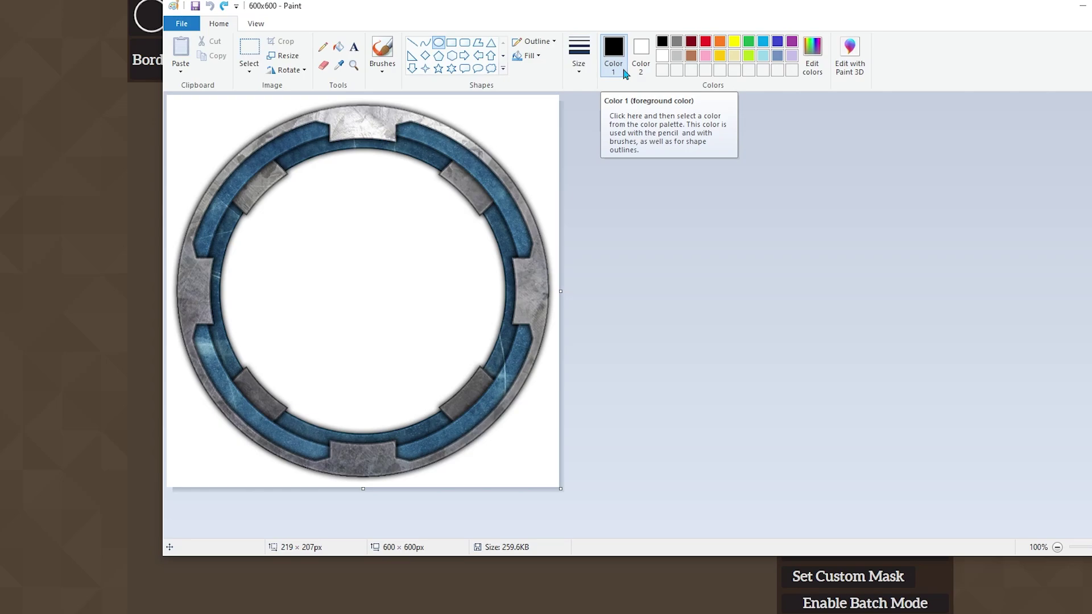
click(530, 57)
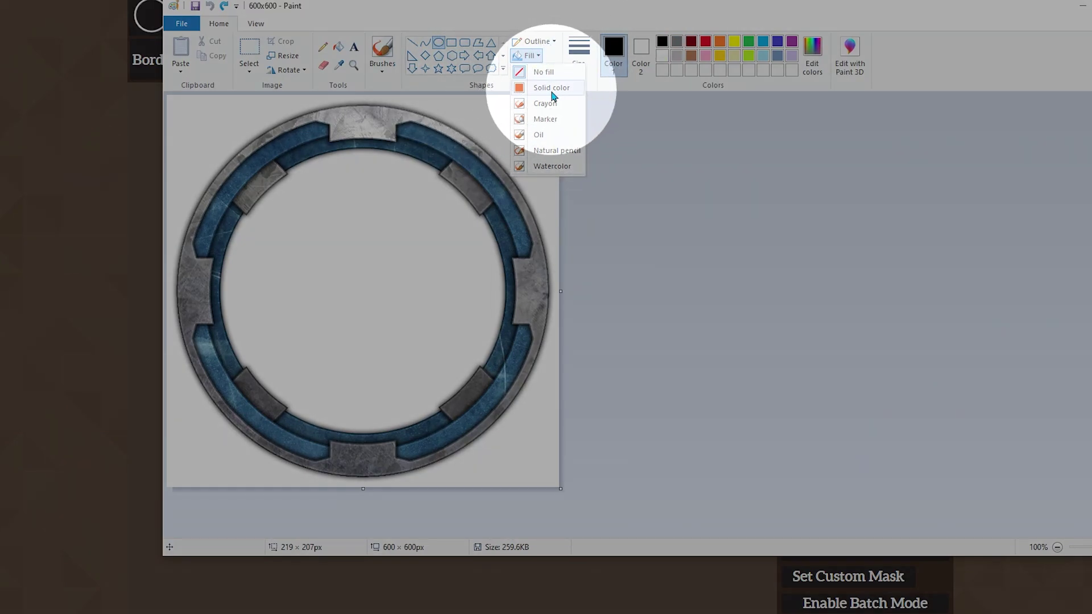
click(559, 88)
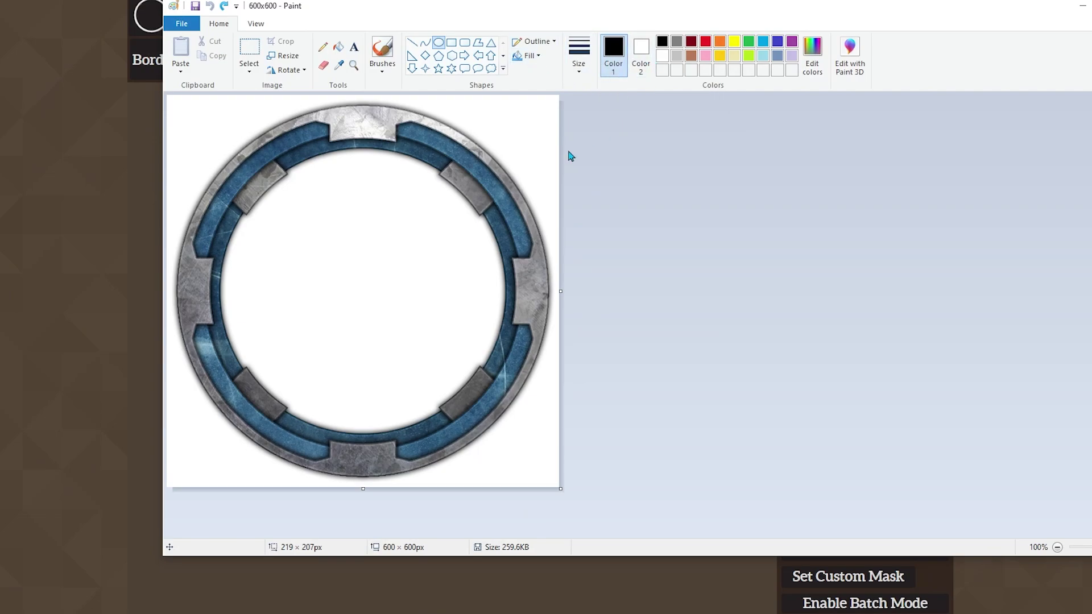
mouse_move(174, 104)
mouse_down()
mouse_move(250, 178)
mouse_move(234, 160)
mouse_move(370, 170)
mouse_move(300, 289)
mouse_move(416, 248)
mouse_move(293, 271)
mouse_move(366, 292)
mouse_move(472, 389)
mouse_move(589, 460)
mouse_move(595, 448)
mouse_move(573, 456)
mouse_move(553, 427)
mouse_move(572, 466)
mouse_move(555, 457)
mouse_up()
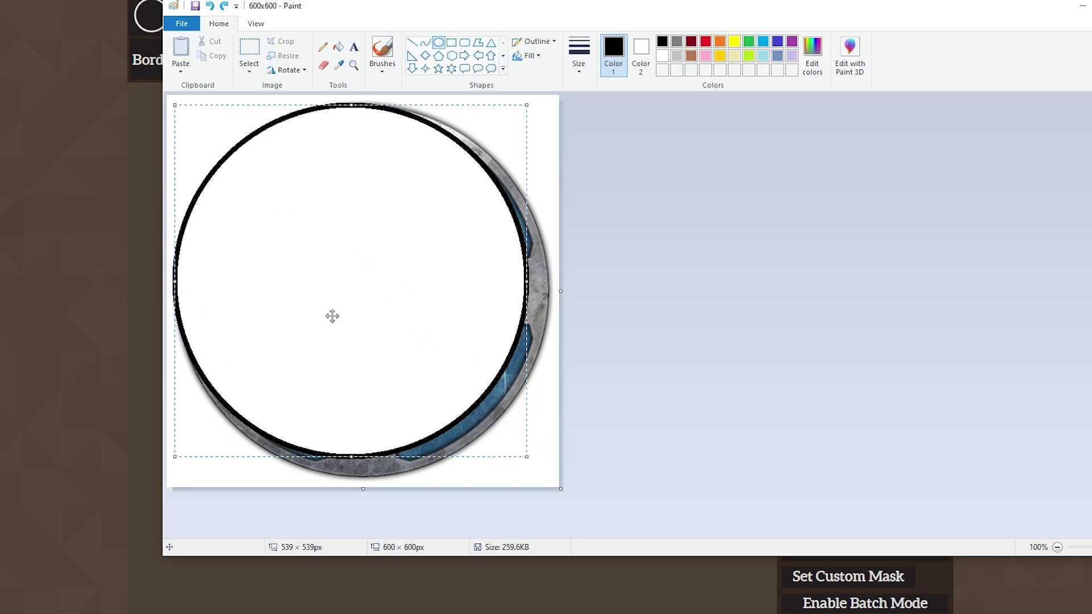
drag(368, 246, 381, 256)
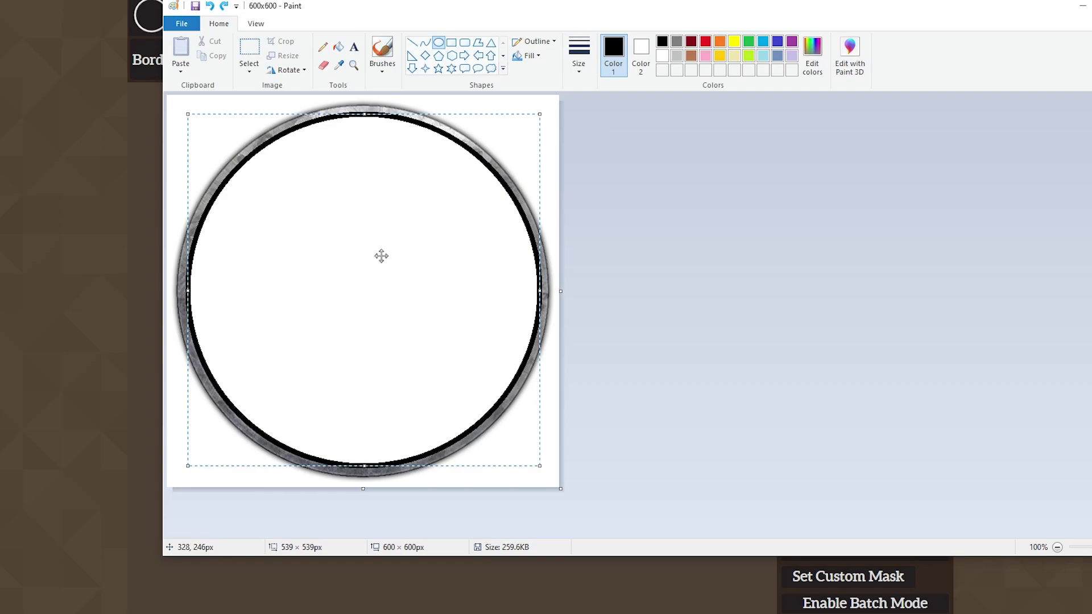
click(604, 178)
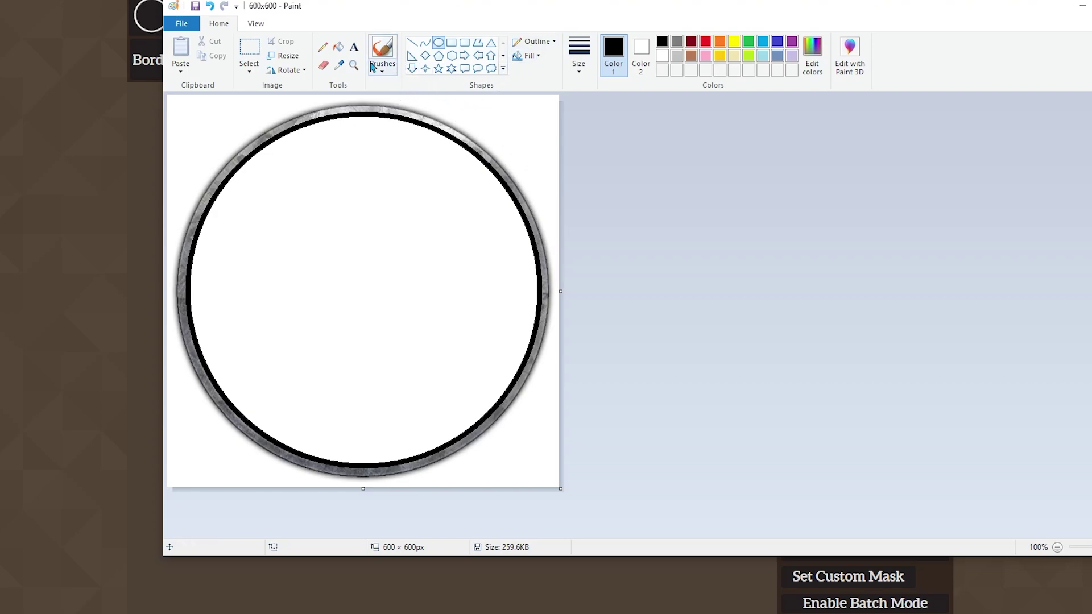
Step: Fill the border ring and everything else outside the white circle with black
click(339, 47)
click(513, 114)
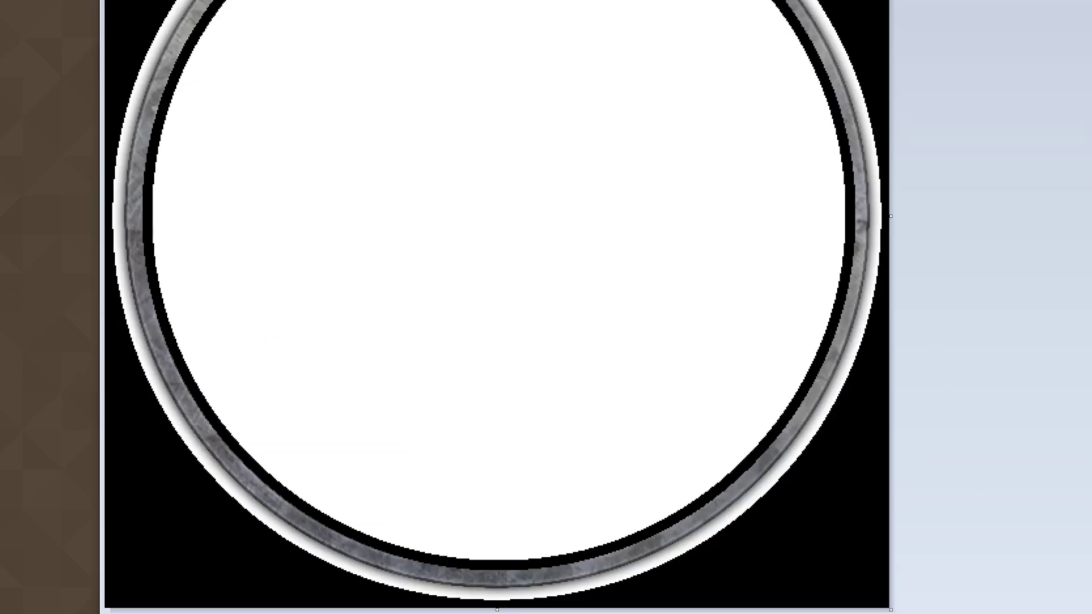
key(ctrl+z)
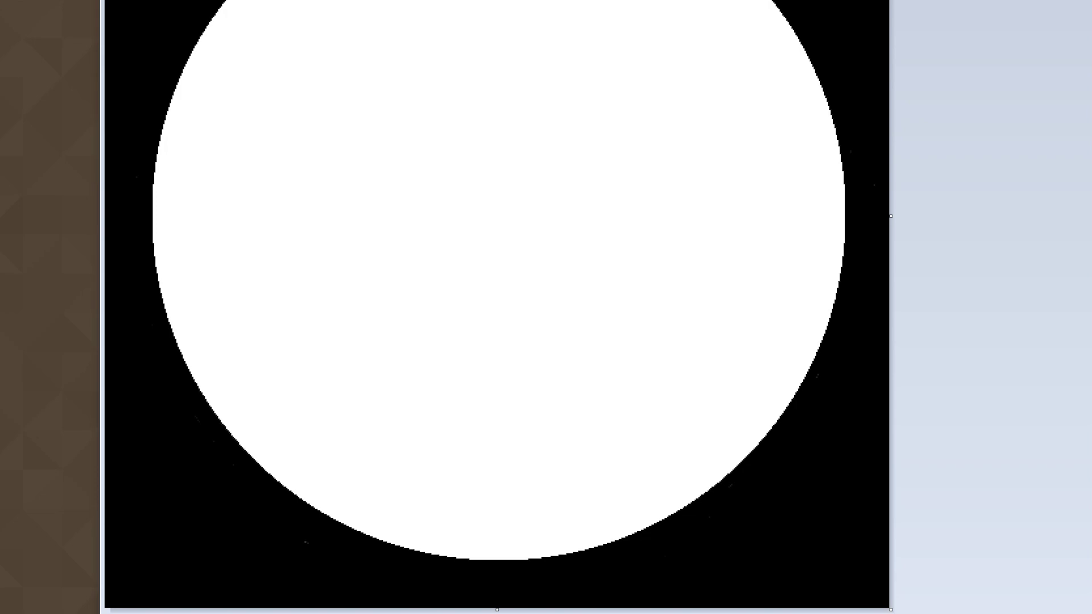
Step: Save the black-and-white drawing as a JPEG picture named 600x600Mask in the 03 Art folder
click(118, 36)
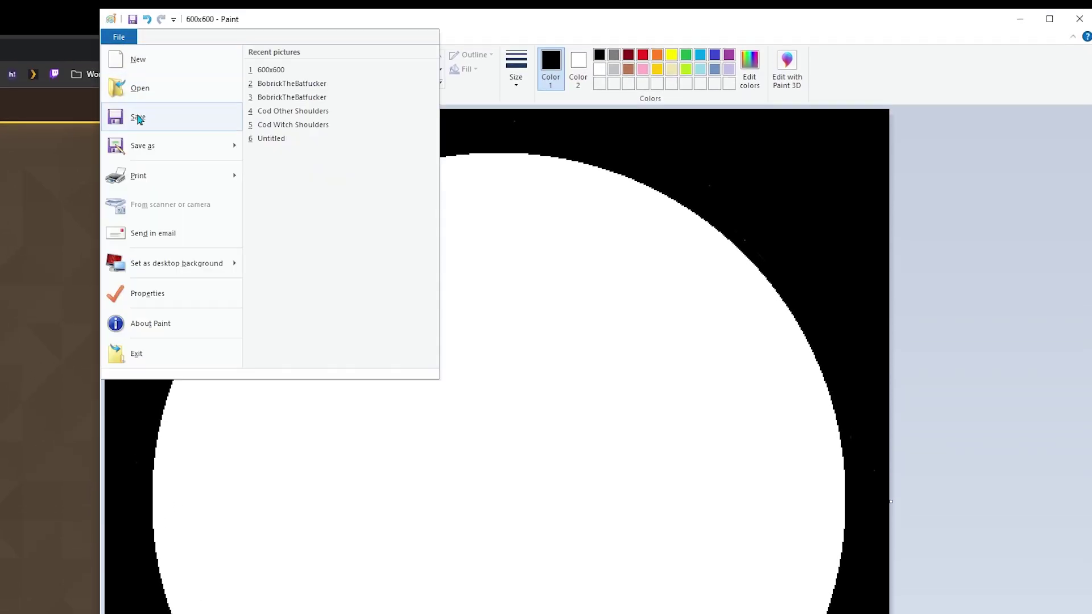
mouse_move(174, 159)
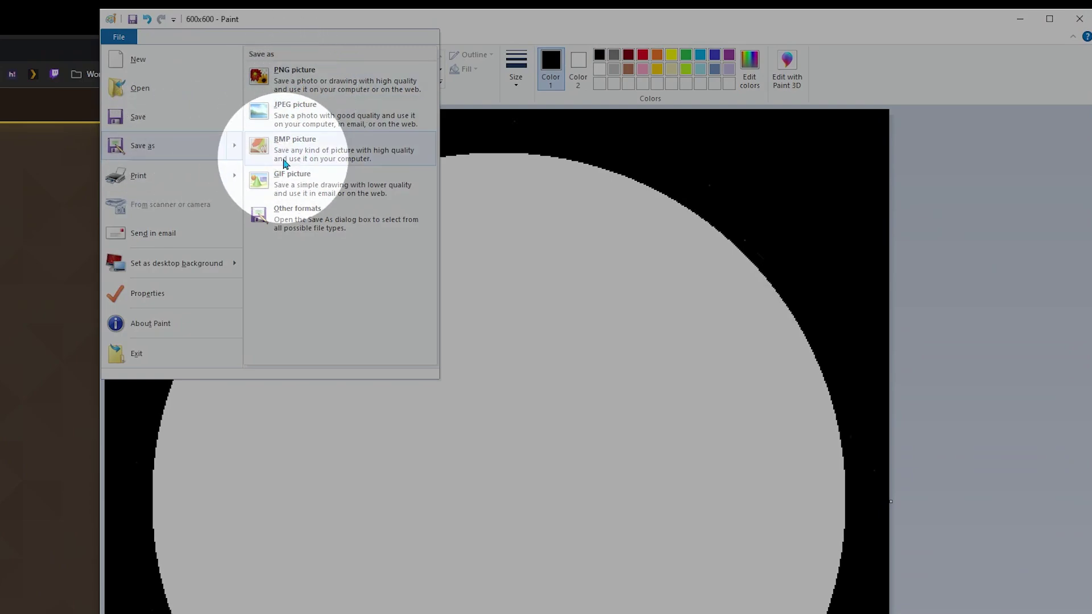
click(307, 117)
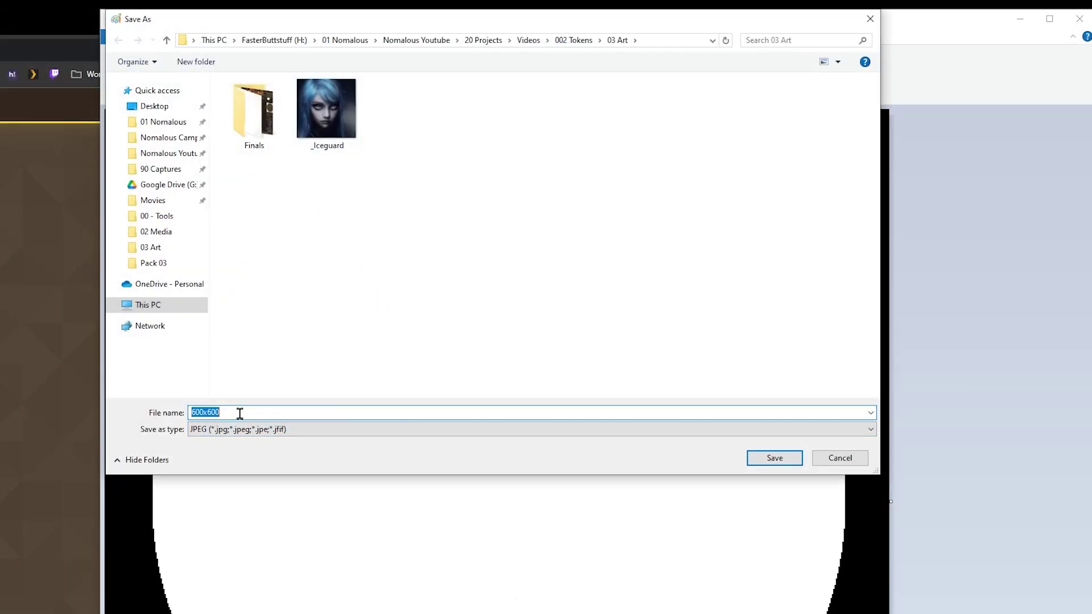
click(254, 412)
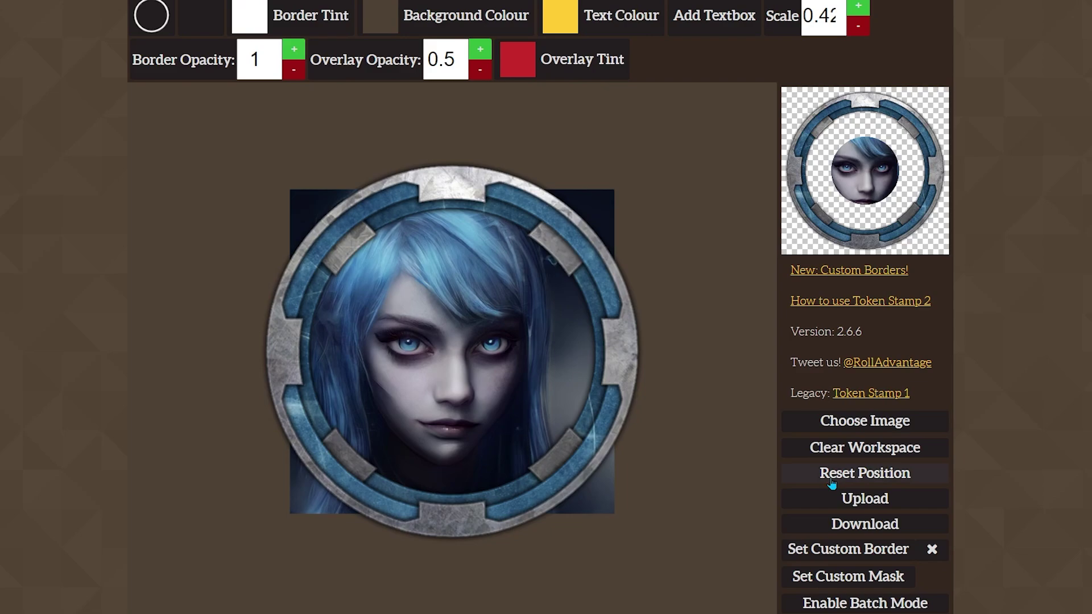
Step: Switch to Token Stamp 2 and load 600x600Mask from the 03 Art folder as the custom mask
click(859, 578)
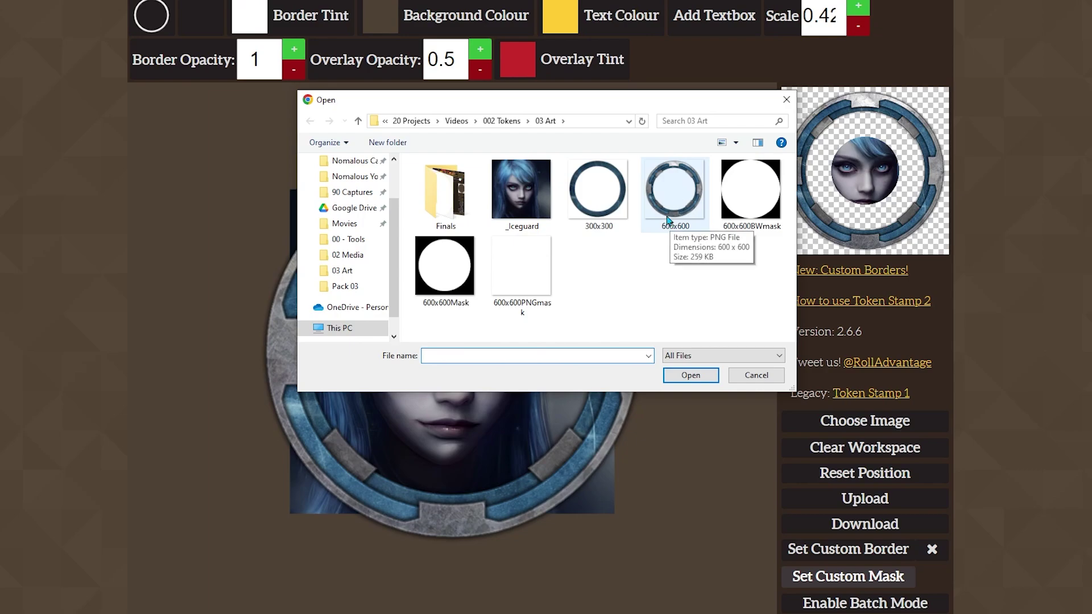
double_click(453, 280)
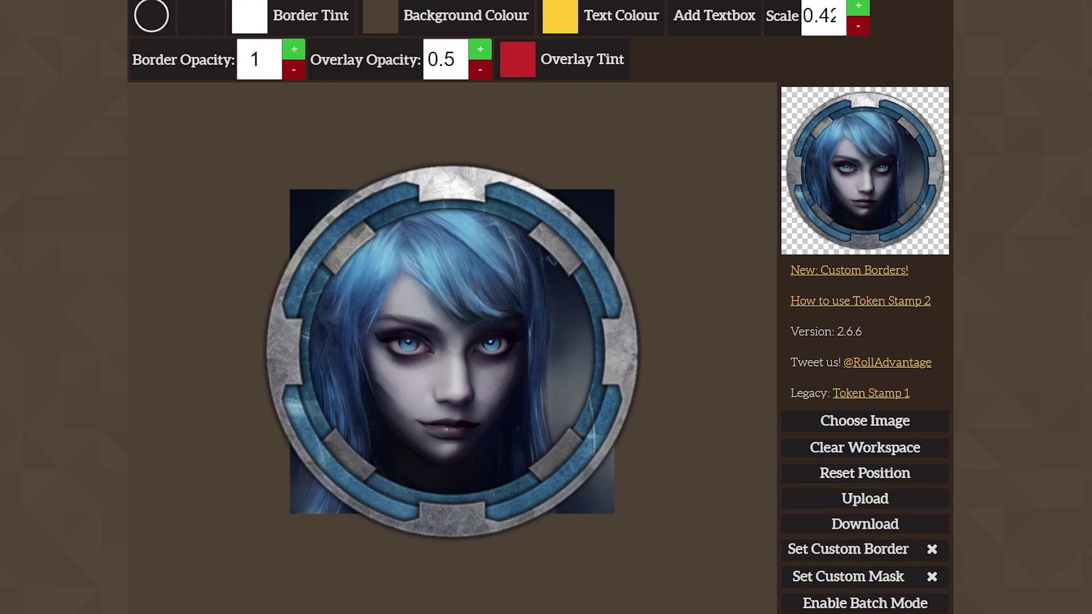
Step: Download the masked token and inspect the token_2 image's border and lower edge in Windows Photo Viewer
click(865, 523)
scroll(486, 209, up, 3)
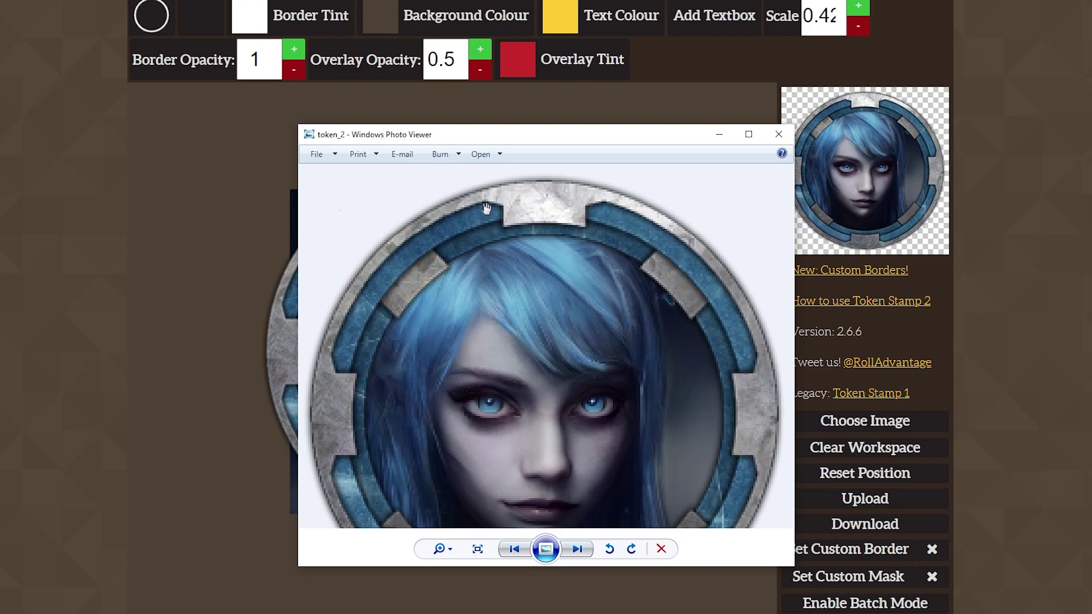
drag(486, 134, 961, 48)
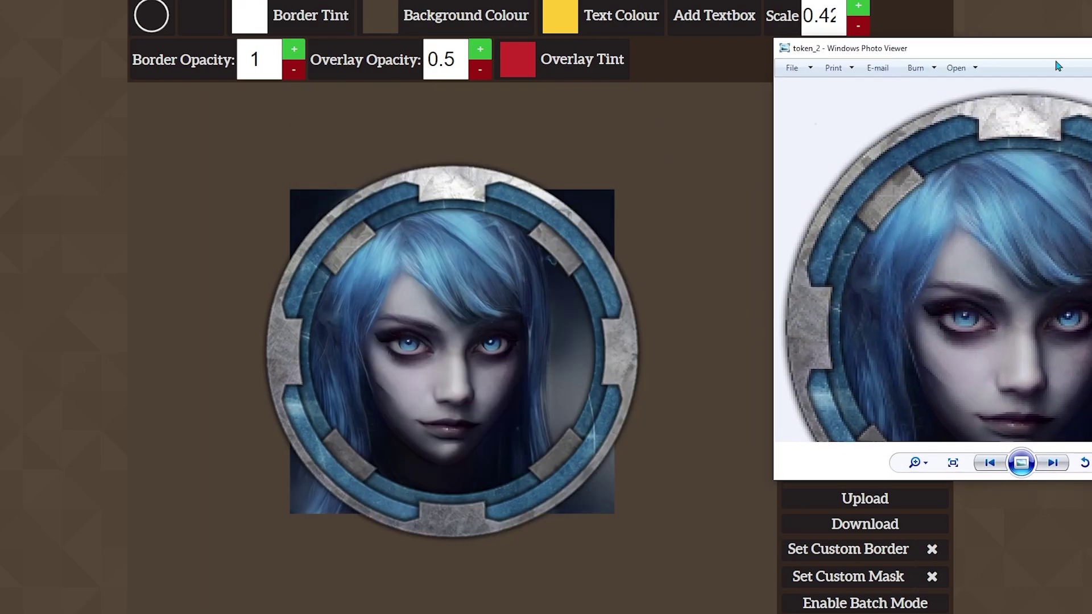
drag(1056, 50, 853, 59)
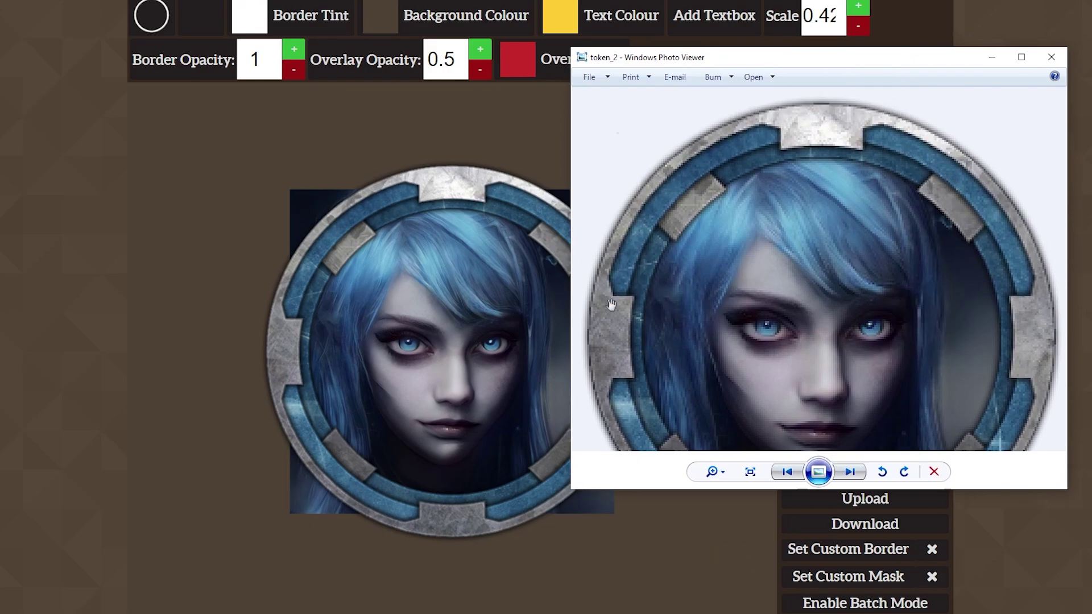
drag(663, 361, 658, 230)
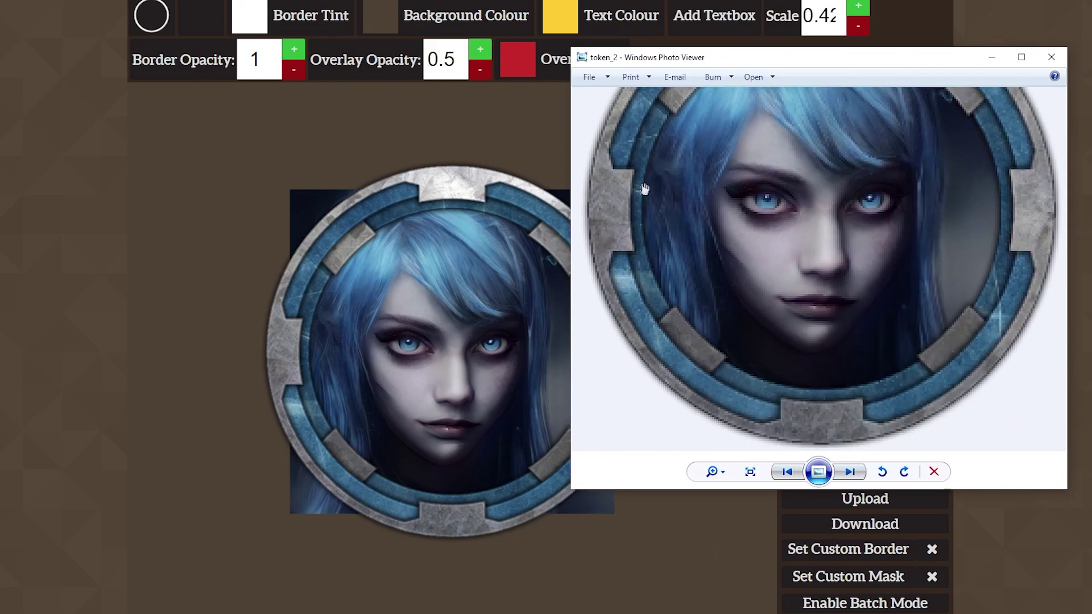